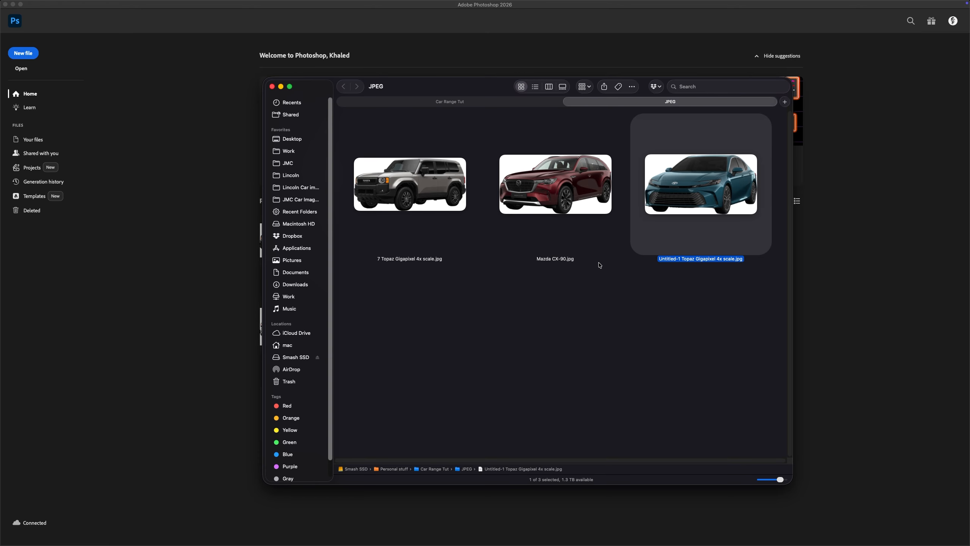
{"action": "key", "text": "super+Tab"}
{"action": "key", "text": "super+Tab"}
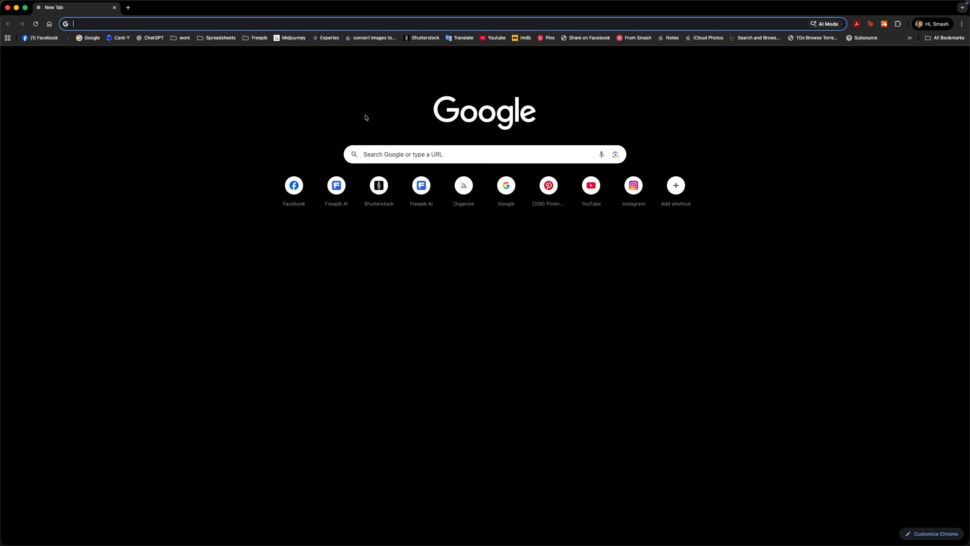
{"action": "type", "text": "www."}
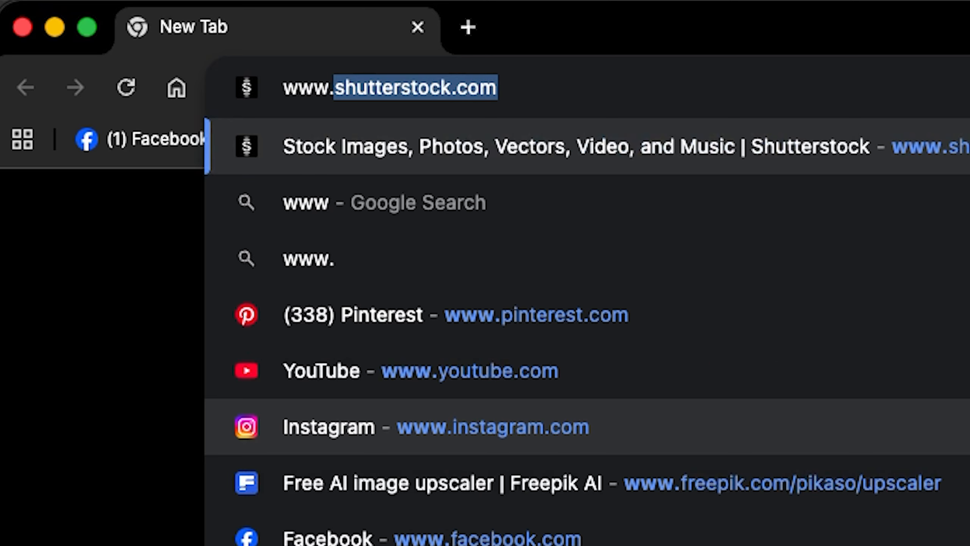
{"action": "type", "text": "free"}
{"action": "key", "text": "Right"}
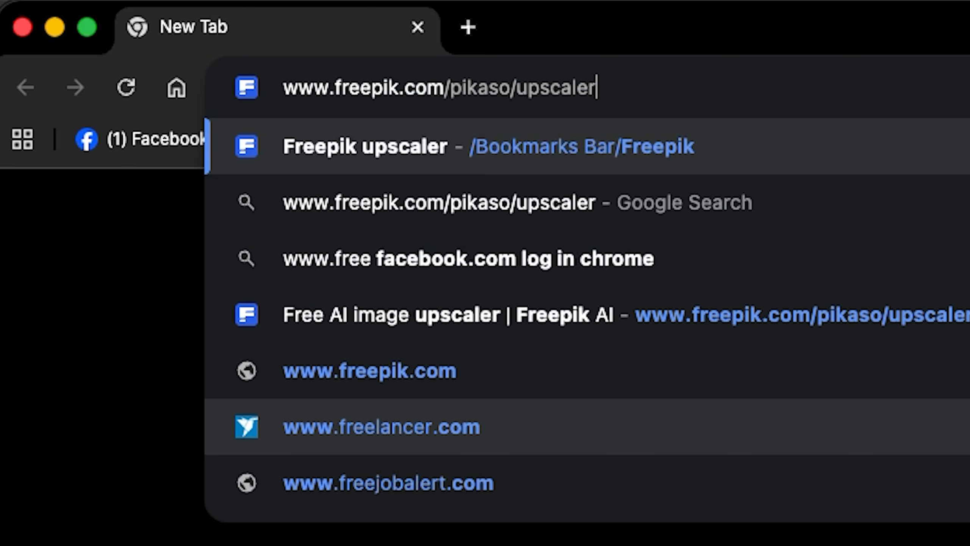
{"action": "key", "text": "BackSpace"}
{"action": "key", "text": "BackSpace"}
{"action": "key", "text": "BackSpace"}
{"action": "key", "text": "BackSpace"}
{"action": "key", "text": "BackSpace"}
{"action": "key", "text": "BackSpace"}
{"action": "key", "text": "BackSpace"}
{"action": "key", "text": "BackSpace"}
{"action": "key", "text": "BackSpace"}
{"action": "key", "text": "BackSpace"}
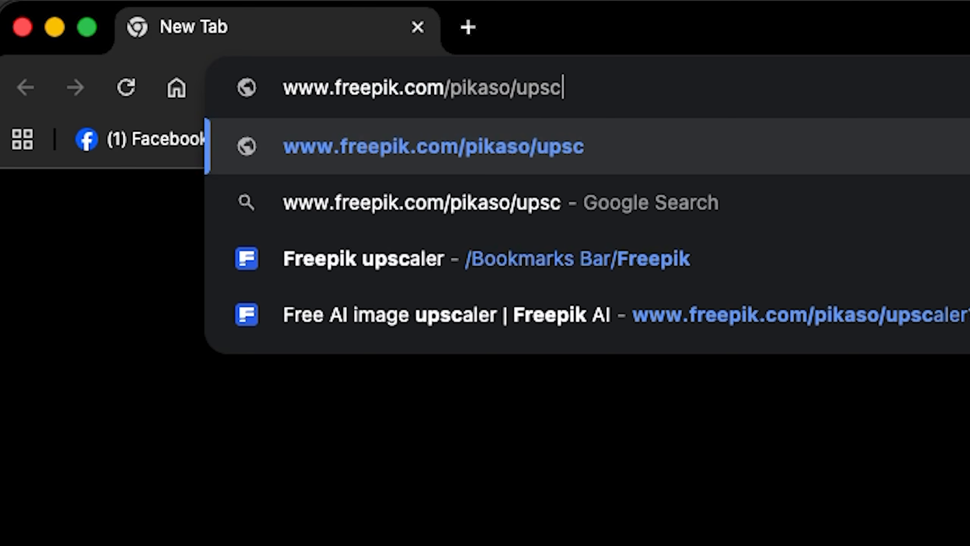
{"action": "key", "text": "BackSpace"}
{"action": "key", "text": "BackSpace"}
{"action": "key", "text": "BackSpace"}
{"action": "key", "text": "BackSpace"}
{"action": "key", "text": "BackSpace"}
{"action": "key", "text": "BackSpace"}
{"action": "key", "text": "Return"}
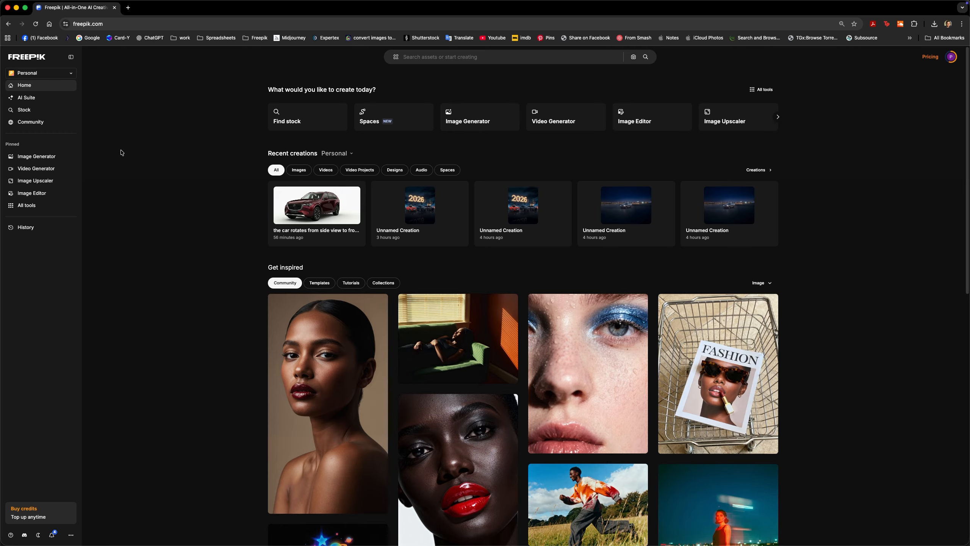
{"action": "left_click", "coordinate": [33, 100]}
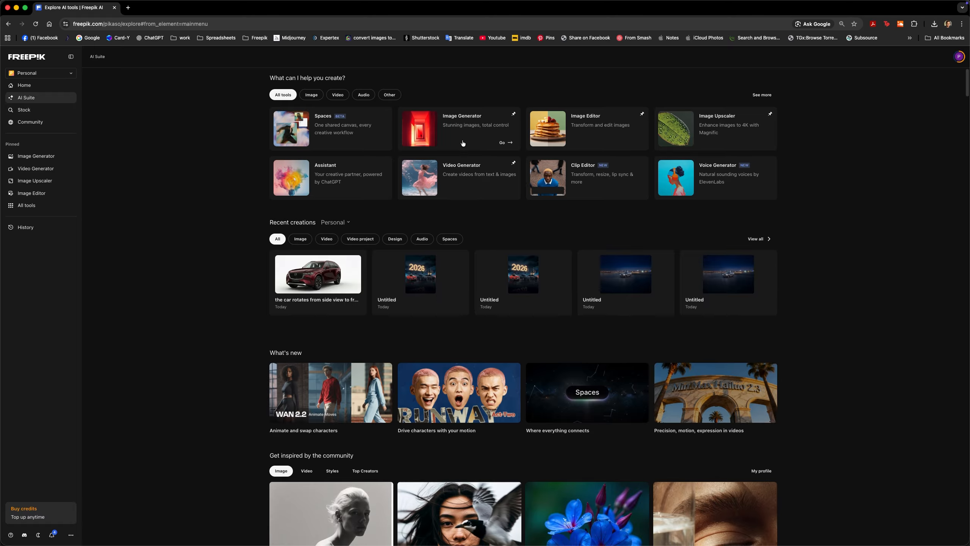
{"action": "left_click", "coordinate": [461, 133]}
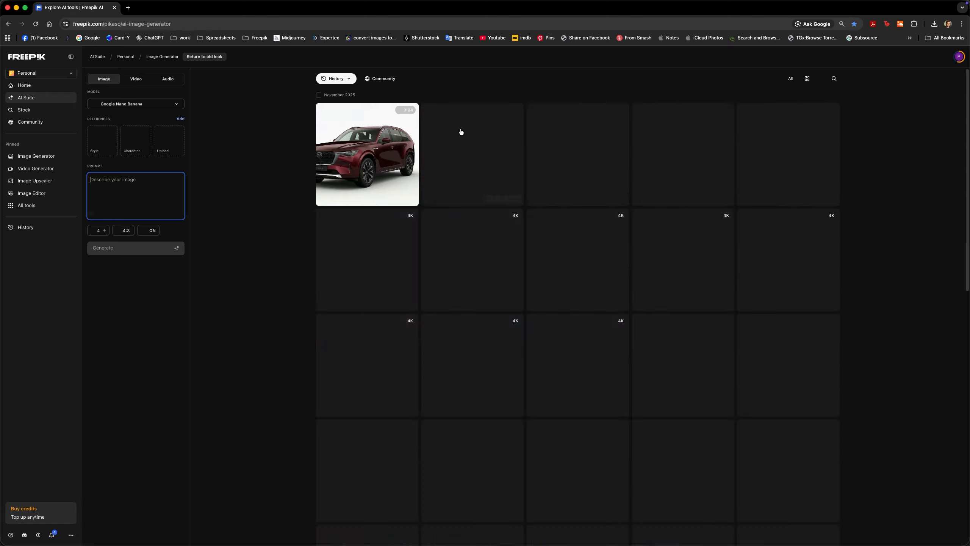
Preview ref1.jpg in Finder's Car Range Tut folder and drop it into the Freepik prompt field to generate a prompt from it
{"action": "key", "text": "super+Tab"}
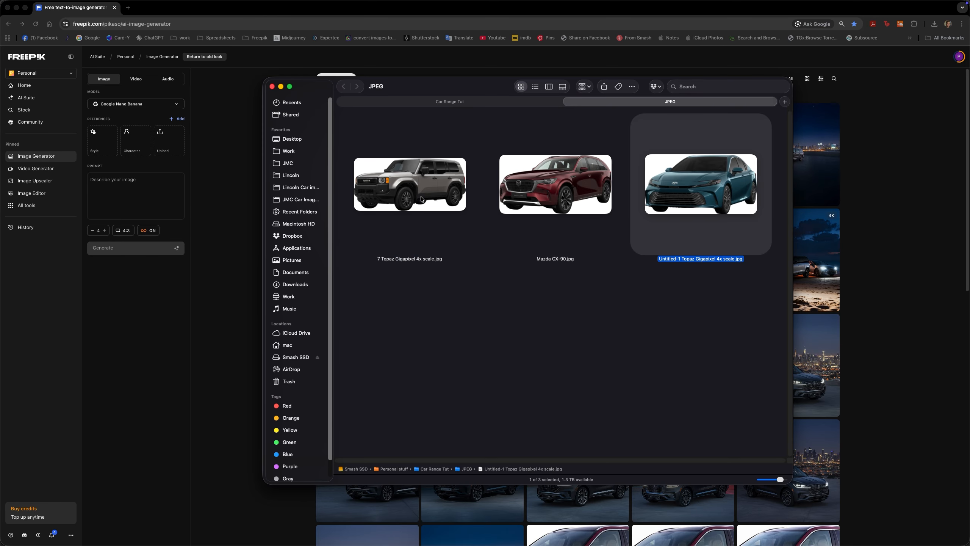
{"action": "left_click", "coordinate": [461, 103]}
{"action": "left_click", "coordinate": [426, 335]}
{"action": "key", "text": "space"}
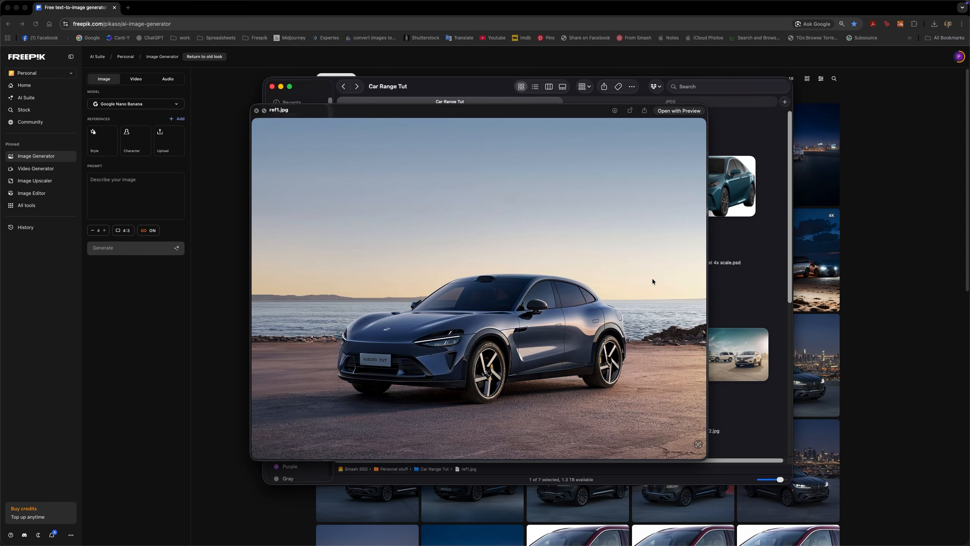
{"action": "key", "text": "space"}
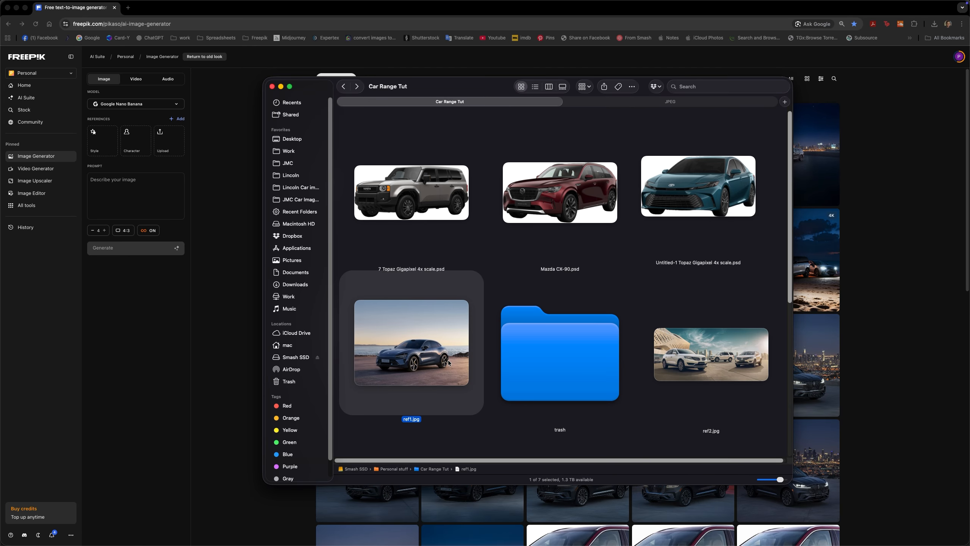
{"action": "left_click_drag", "start_coordinate": [449, 362], "coordinate": [157, 201]}
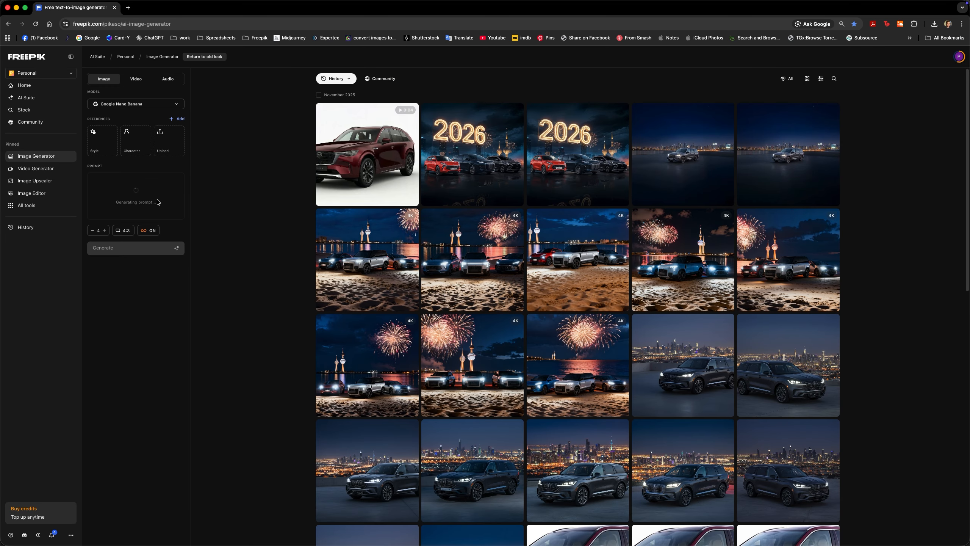
Set the aspect ratio to 16:9 and add the teal Toyota JPEG, Untitled-1 Topaz Gigapixel 4x scale.jpg, as an uploaded reference image
{"action": "left_click", "coordinate": [124, 310]}
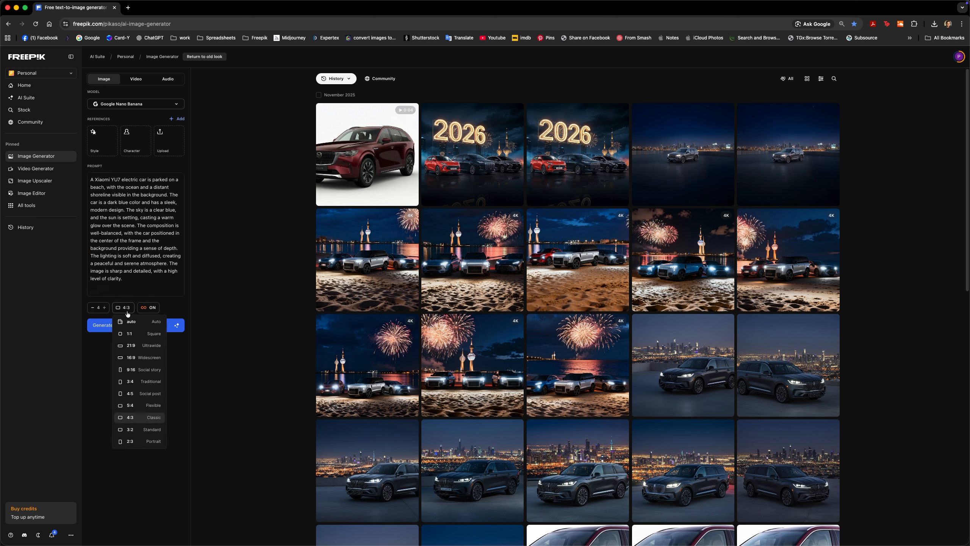
{"action": "left_click", "coordinate": [139, 358]}
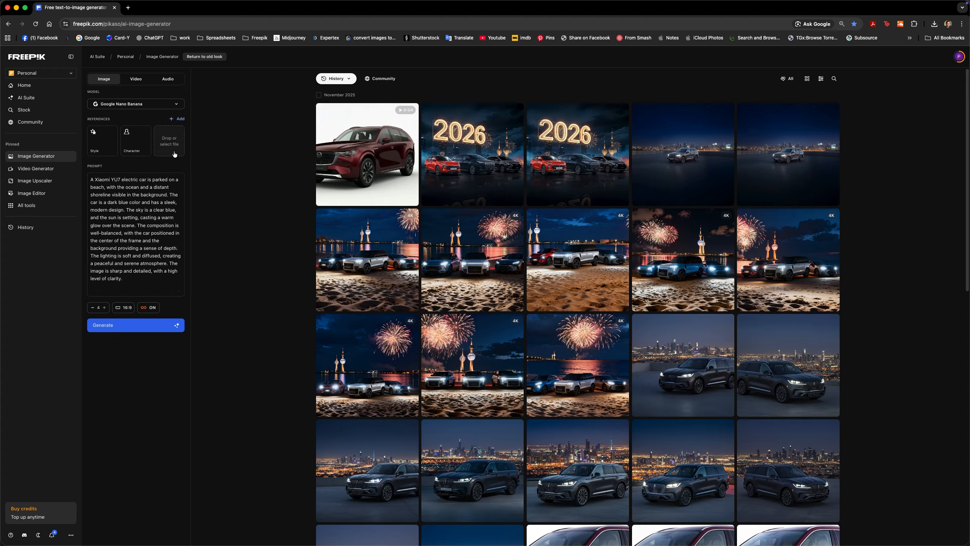
{"action": "key", "text": "super+Tab"}
{"action": "left_click", "coordinate": [406, 270]}
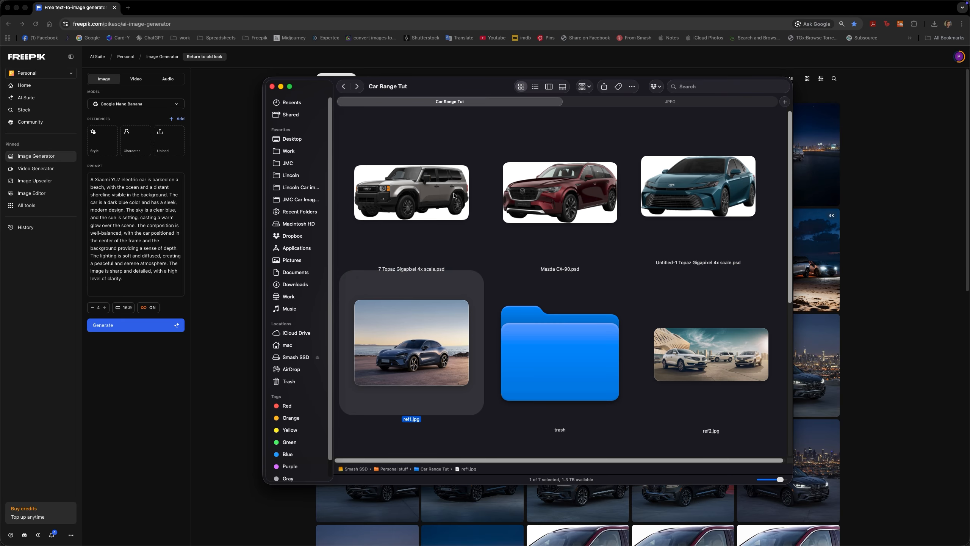
{"action": "left_click", "coordinate": [634, 105]}
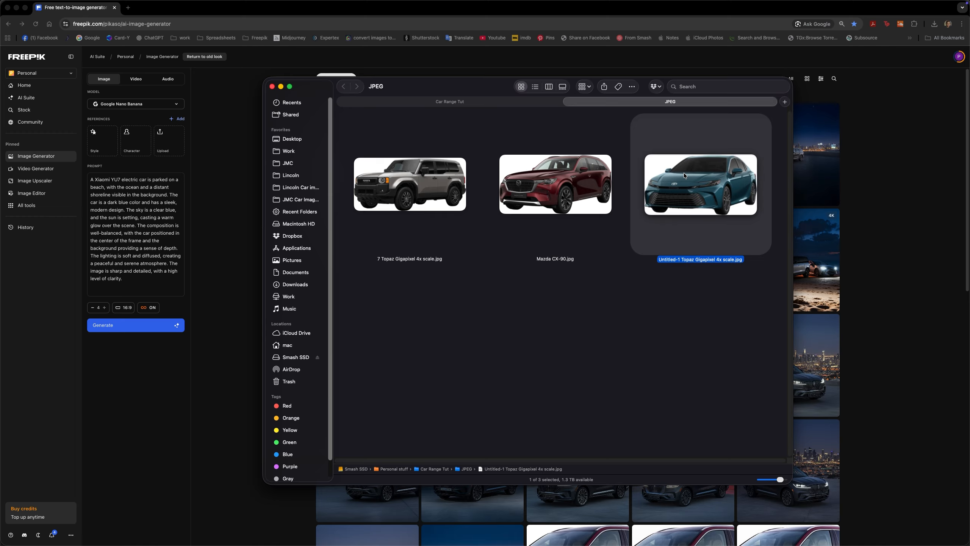
{"action": "left_click_drag", "start_coordinate": [683, 173], "coordinate": [186, 141]}
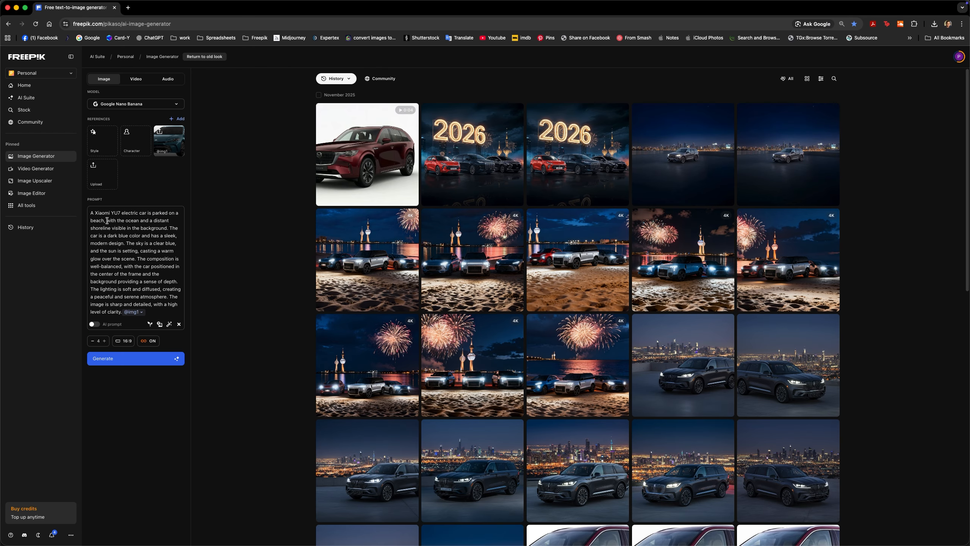
Change the car named at the start of the prompt to "Toyota Camry" and generate the images
{"action": "left_click_drag", "start_coordinate": [95, 213], "coordinate": [137, 213]}
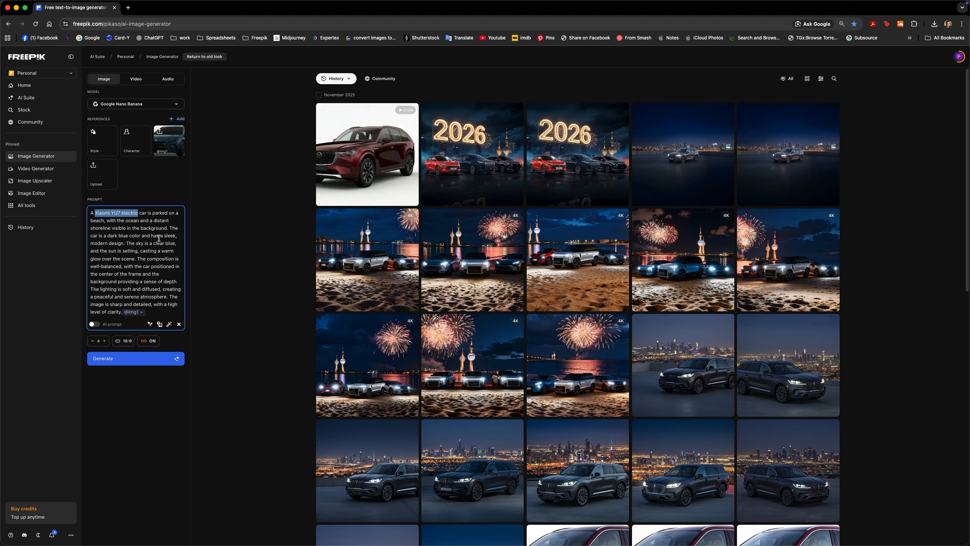
{"action": "type", "text": "Toyot"}
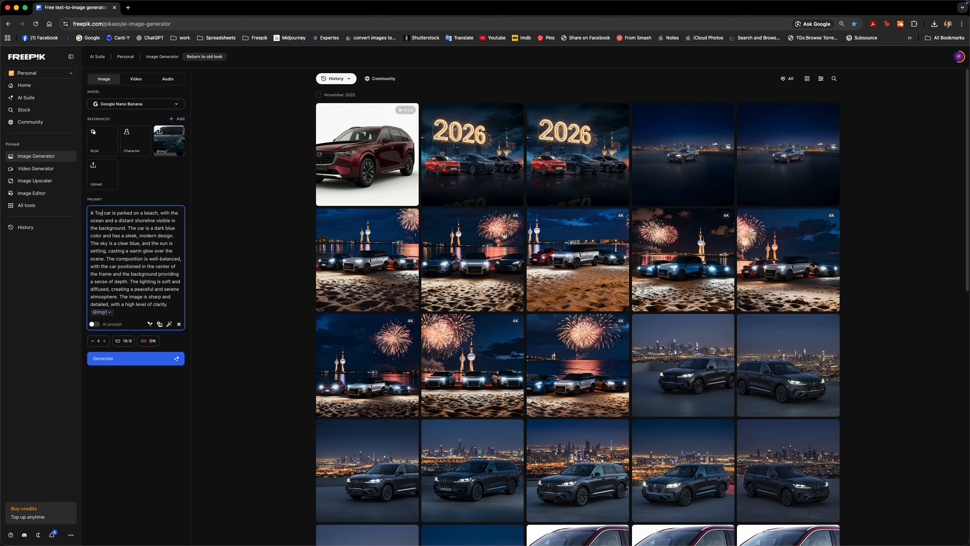
{"action": "type", "text": "a Camry"}
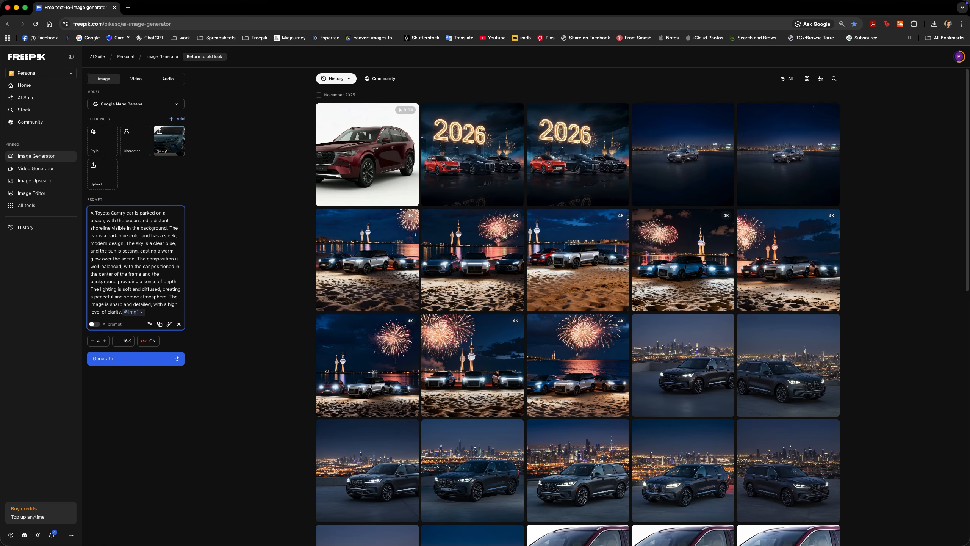
{"action": "left_click", "coordinate": [130, 358]}
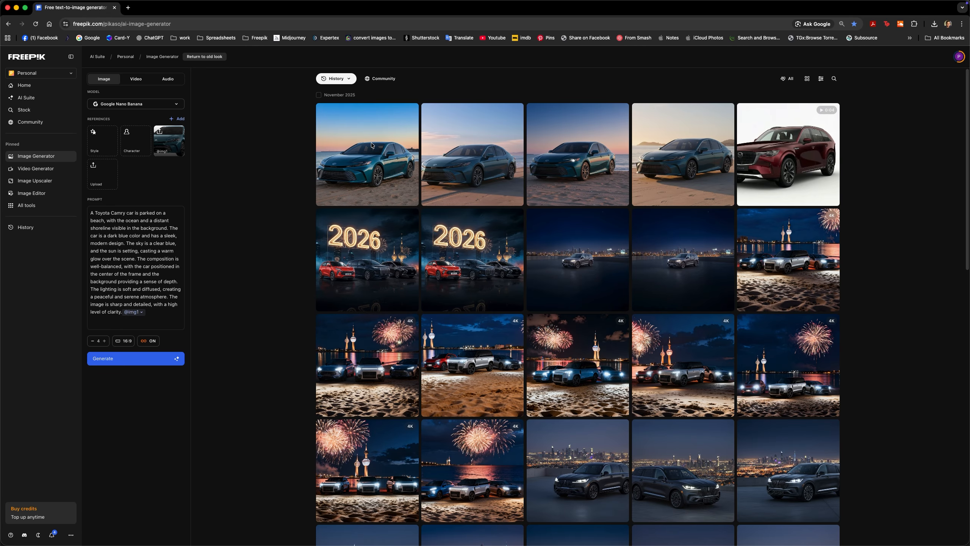
Open the first generated beach image enlarged, and open the original teal Toyota JPEG in Preview for comparison
{"action": "mouse_move", "coordinate": [371, 145]}
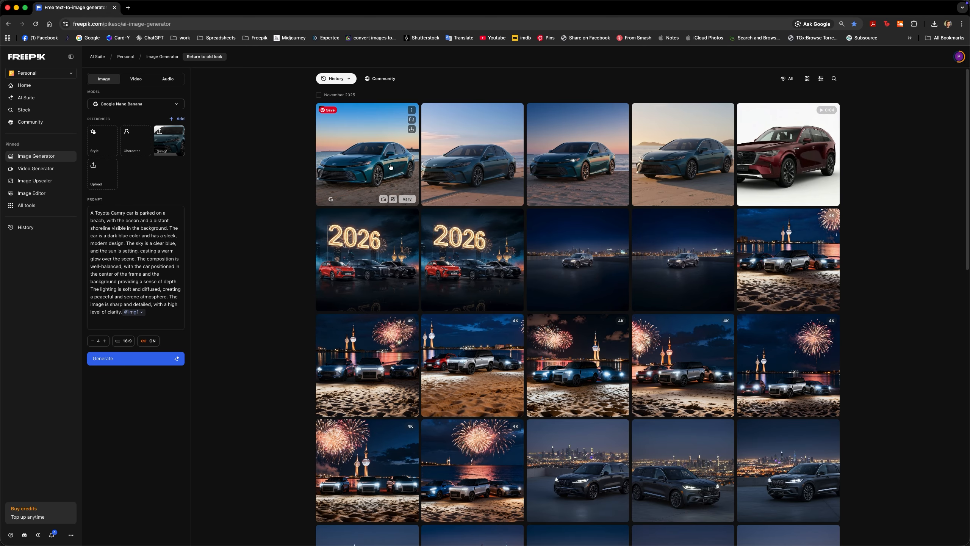
{"action": "left_click", "coordinate": [369, 167]}
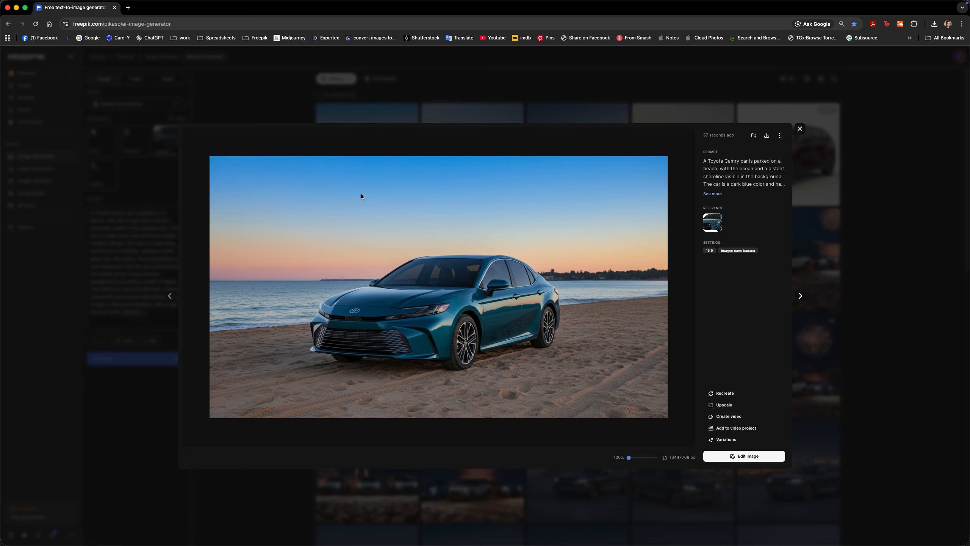
{"action": "key", "text": "super+Tab"}
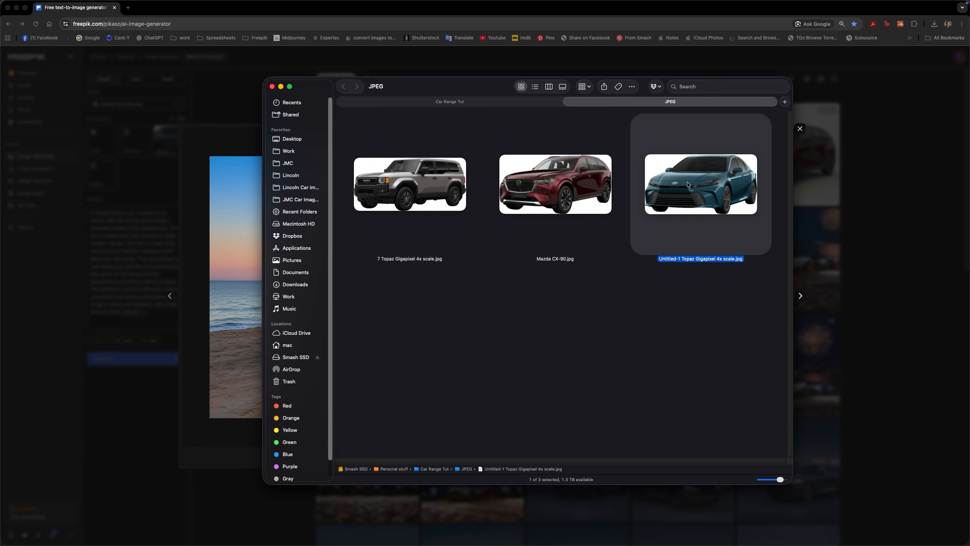
{"action": "double_click", "coordinate": [687, 185]}
{"action": "key", "text": "super+Tab"}
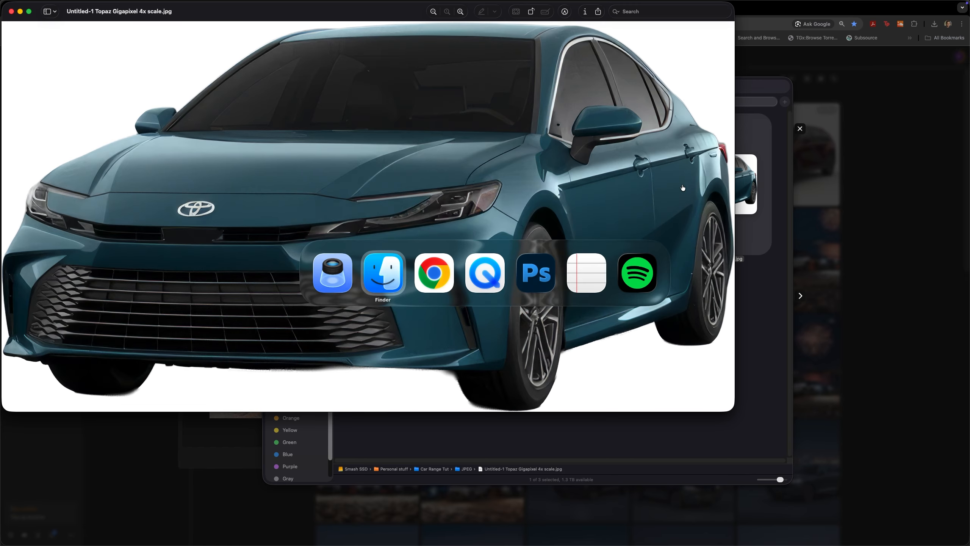
{"action": "key", "text": "super+Tab"}
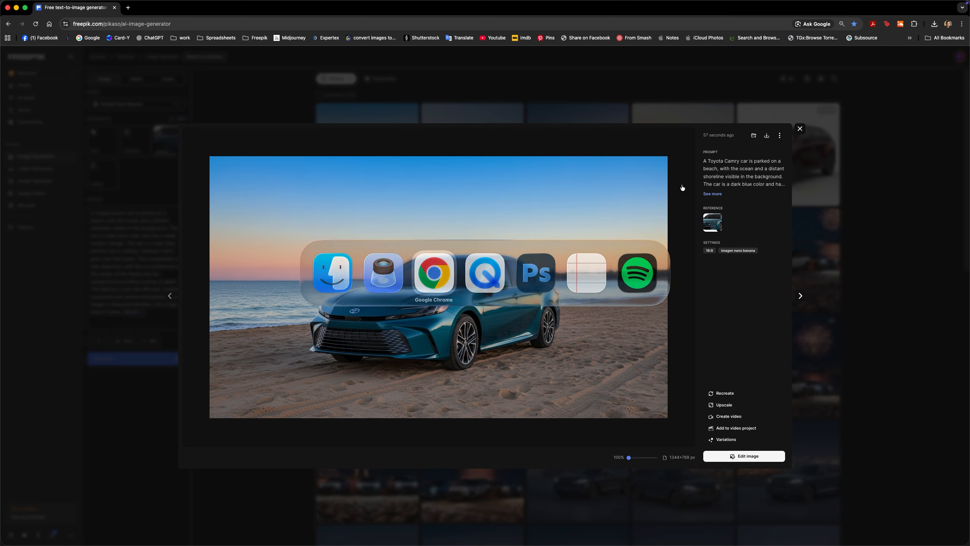
{"action": "key", "text": "super+Tab"}
{"action": "key", "text": "super+Tab"}
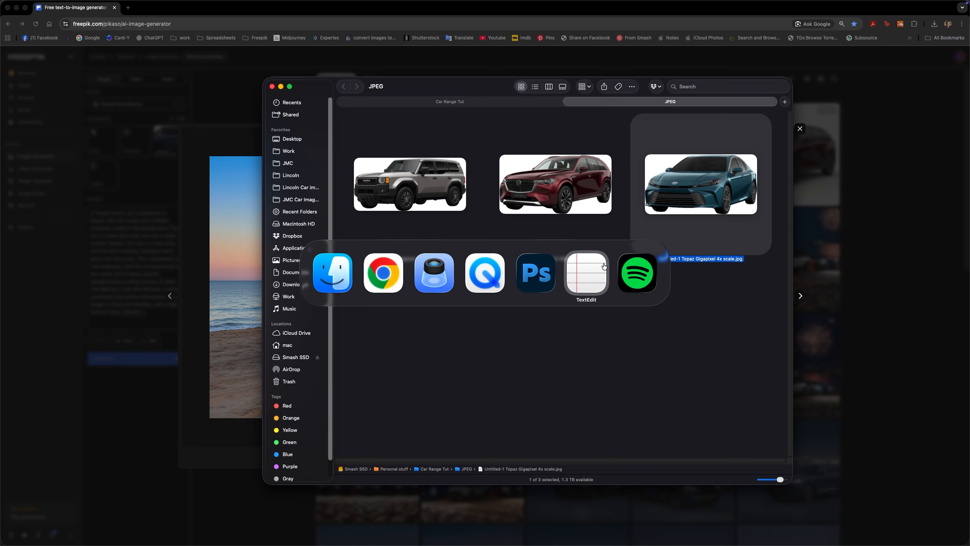
{"action": "key", "text": "super+Tab"}
{"action": "key", "text": "super+Tab"}
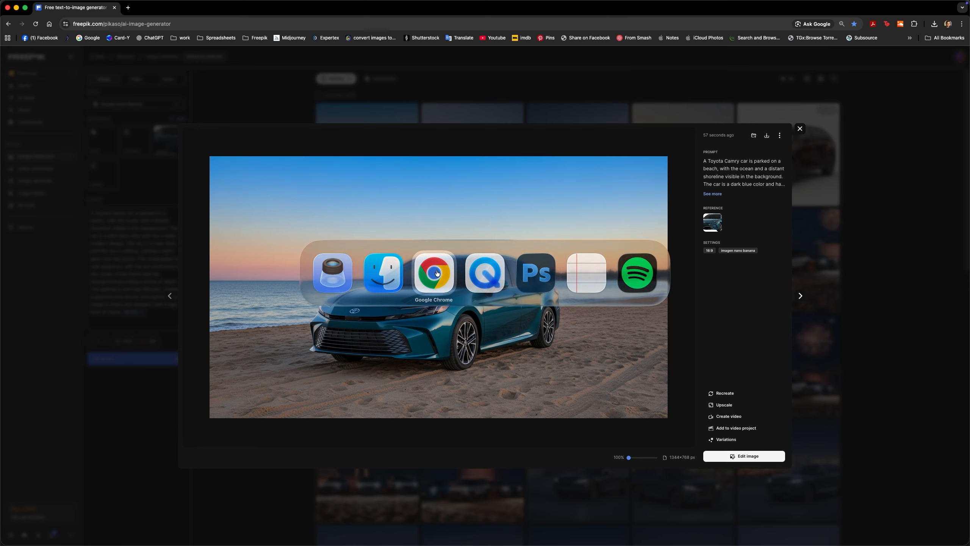
{"action": "key", "text": "super+Tab"}
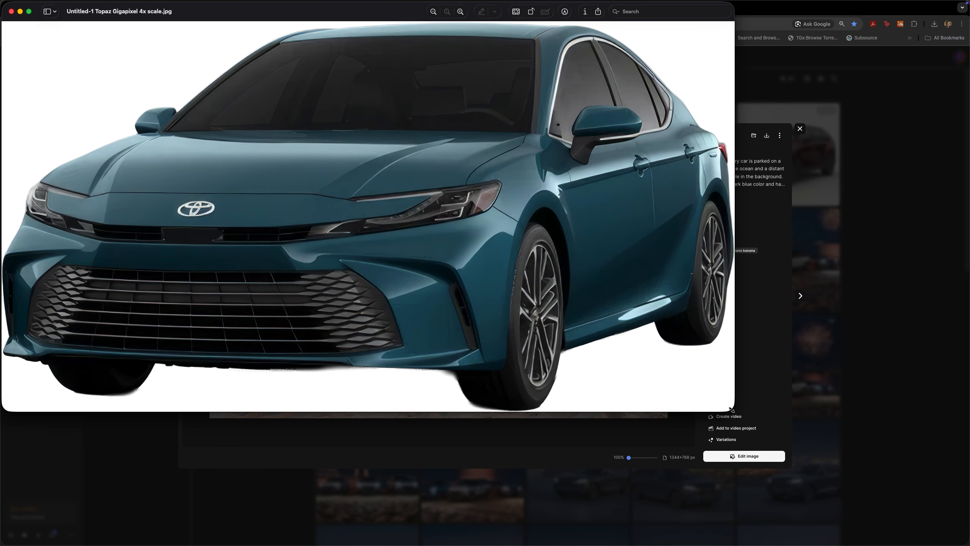
Shrink the Preview window and place it beside the generated image to compare the cars' details, then close both views
{"action": "left_click_drag", "start_coordinate": [731, 409], "coordinate": [411, 272]}
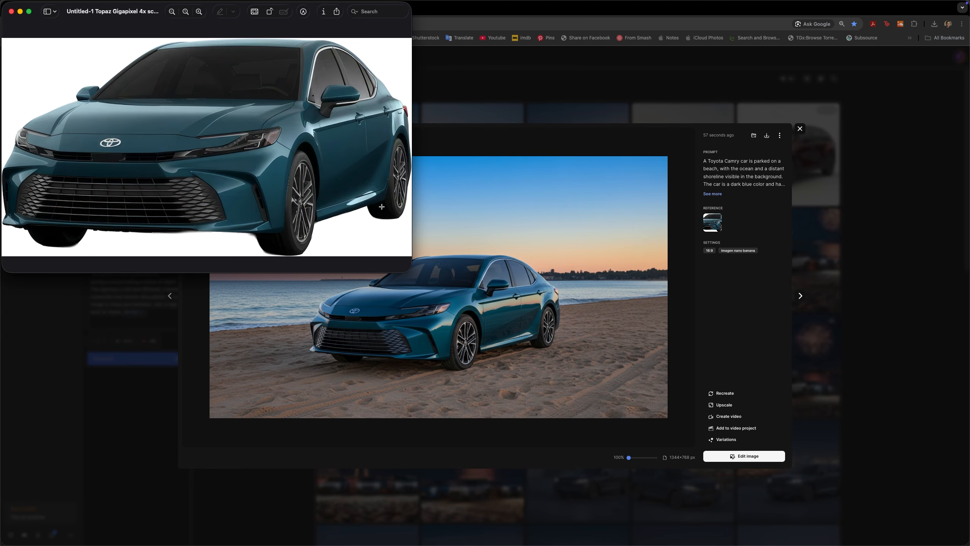
{"action": "left_click_drag", "start_coordinate": [138, 15], "coordinate": [629, 158]}
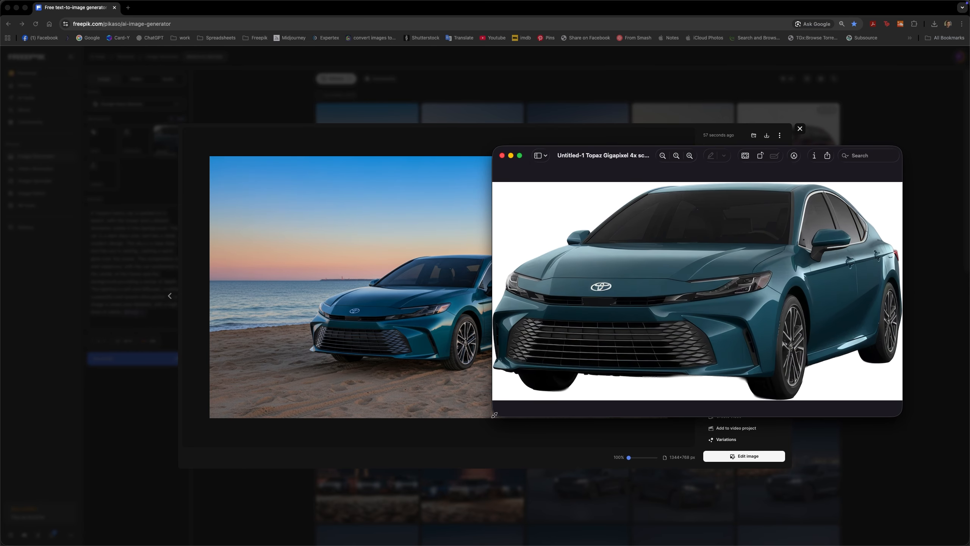
{"action": "left_click_drag", "start_coordinate": [494, 415], "coordinate": [597, 380]}
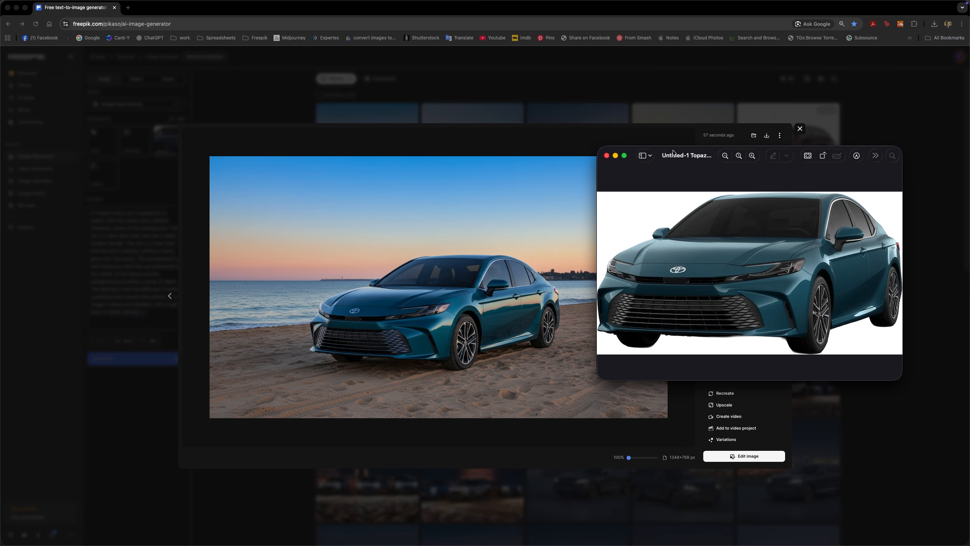
{"action": "left_click_drag", "start_coordinate": [673, 153], "coordinate": [654, 173]}
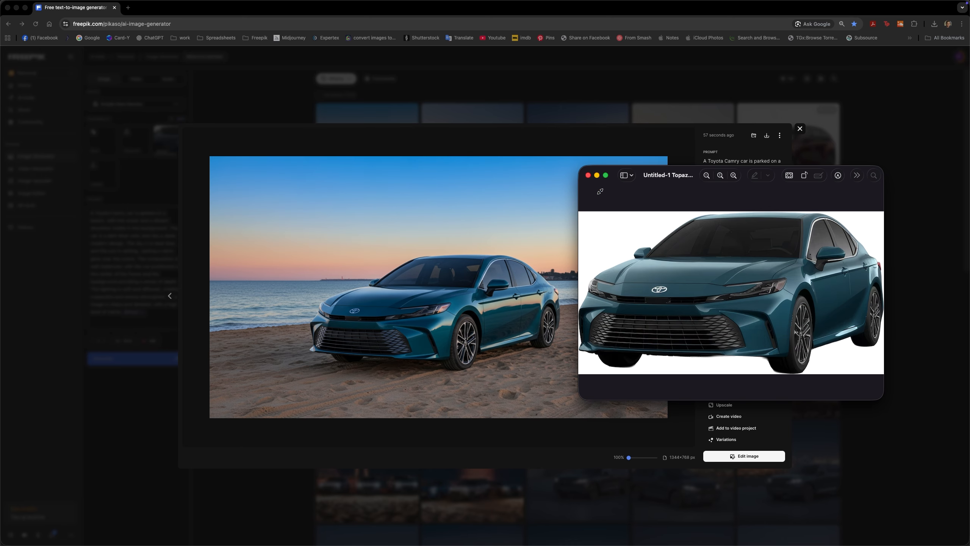
{"action": "key", "text": "super+w"}
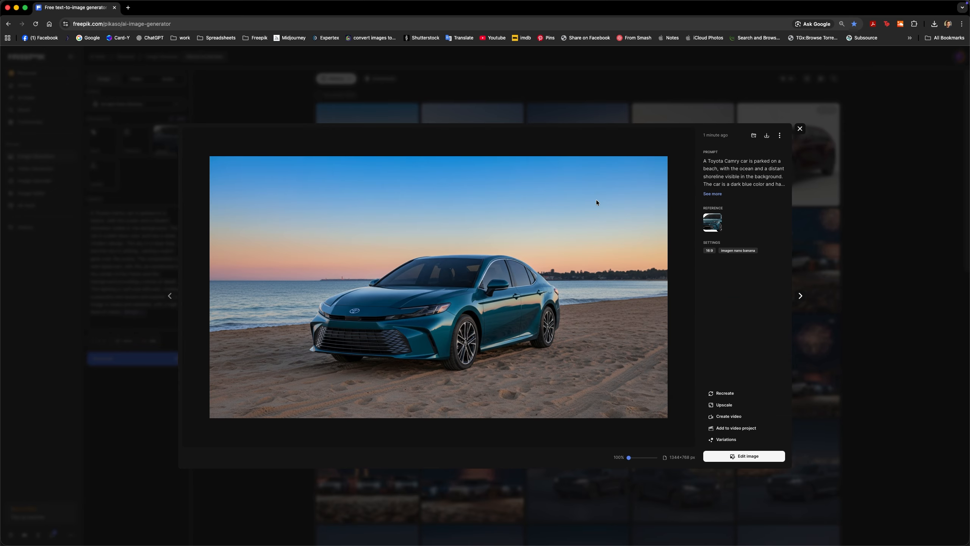
{"action": "left_click", "coordinate": [800, 129]}
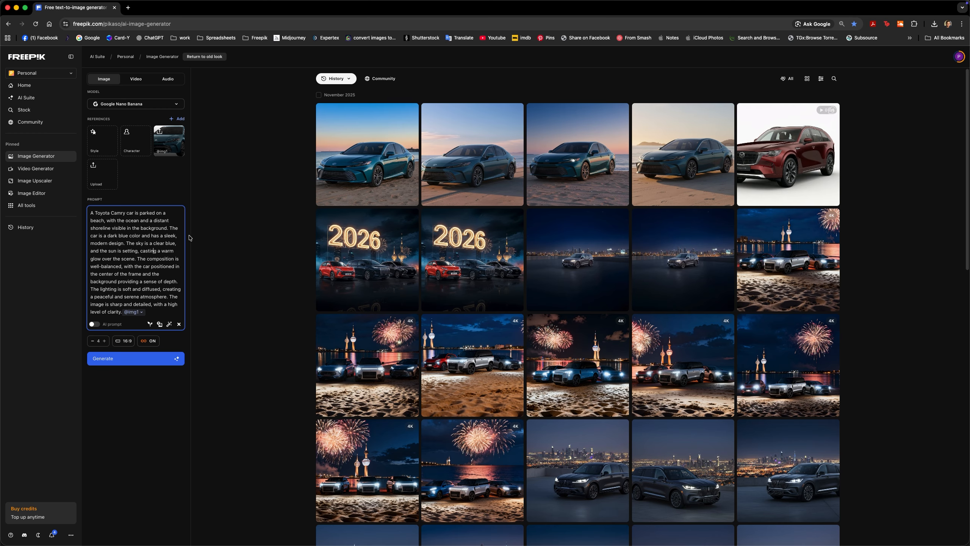
Switch to Finder, show the Car Range Tut folder and preview the three-SUV reference photo ref2.jpg
{"action": "key", "text": "super+Tab"}
{"action": "left_click", "coordinate": [421, 293]}
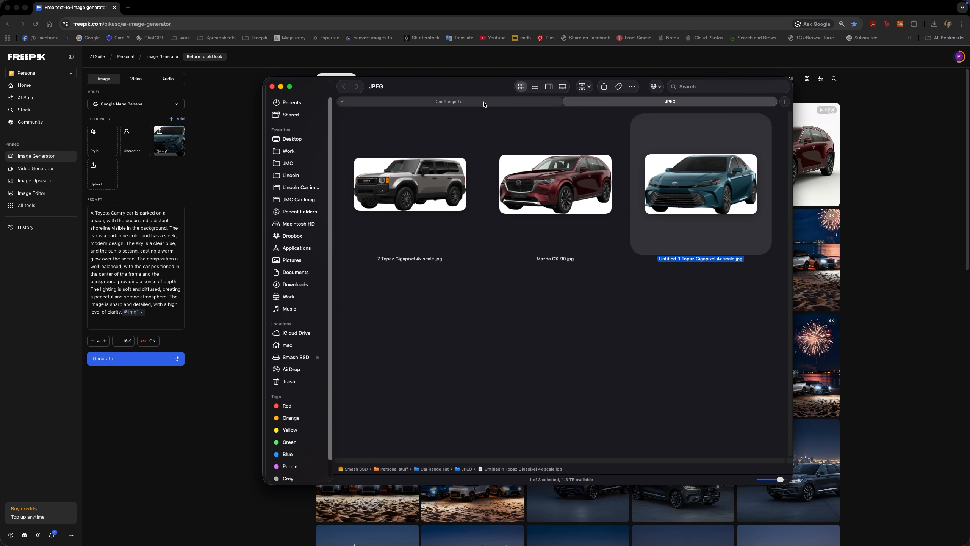
{"action": "key", "text": "Right"}
{"action": "left_click", "coordinate": [696, 346]}
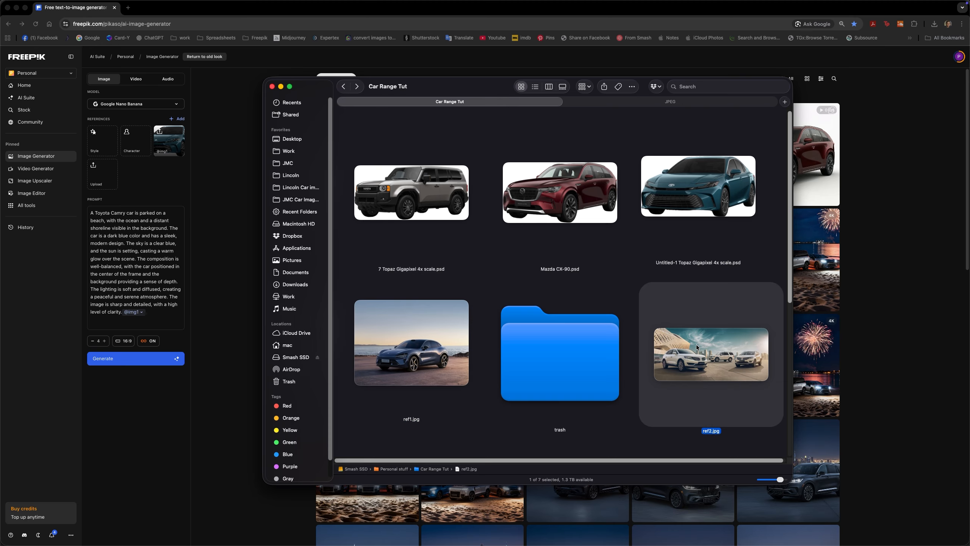
{"action": "key", "text": "space"}
Preview the three cut-out car PSDs in the Car Range Tut folder: the Toyota SUV, the Mazda CX-90 and the teal Toyota
{"action": "key", "text": "space"}
{"action": "left_click", "coordinate": [443, 207]}
{"action": "key", "text": "space"}
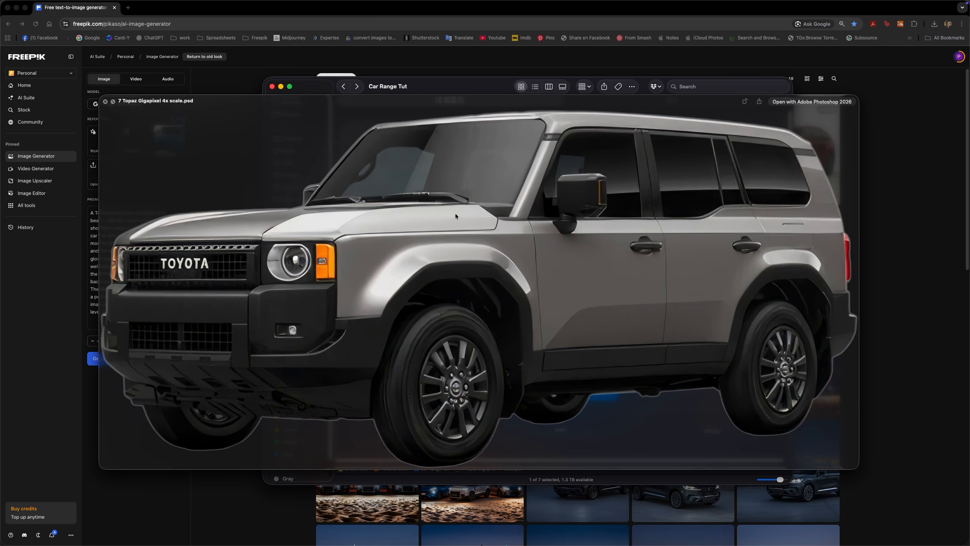
{"action": "key", "text": "Right"}
{"action": "key", "text": "Right"}
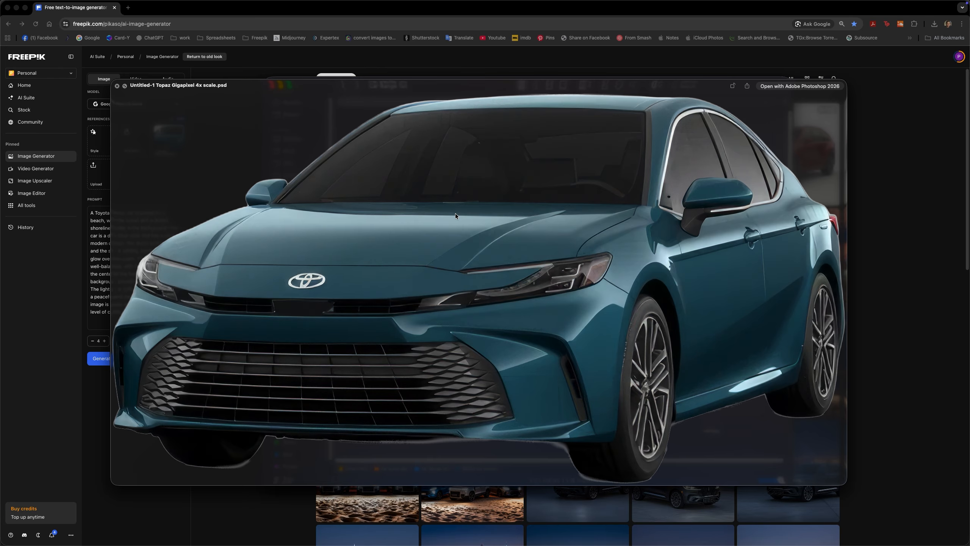
{"action": "key", "text": "Left"}
{"action": "key", "text": "Left"}
{"action": "key", "text": "Right"}
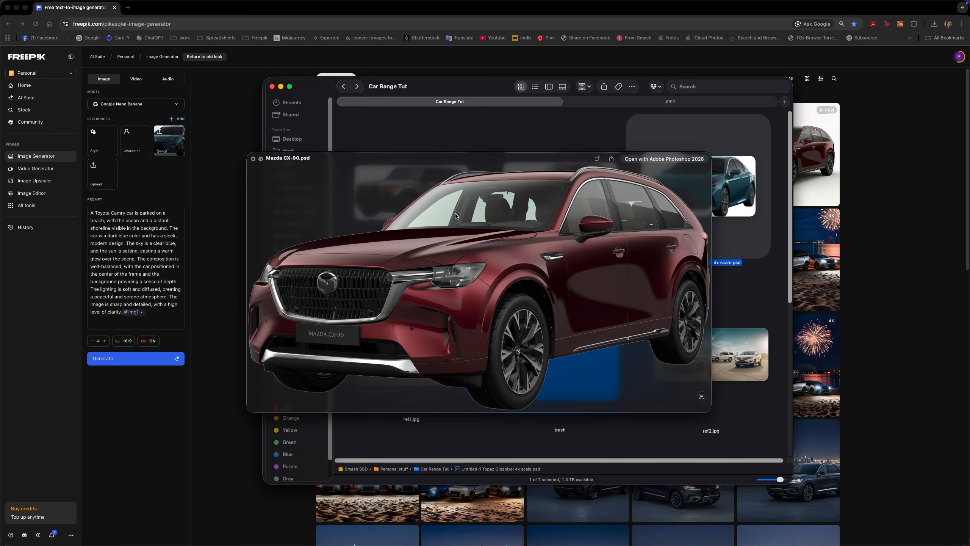
{"action": "key", "text": "Right"}
{"action": "key", "text": "space"}
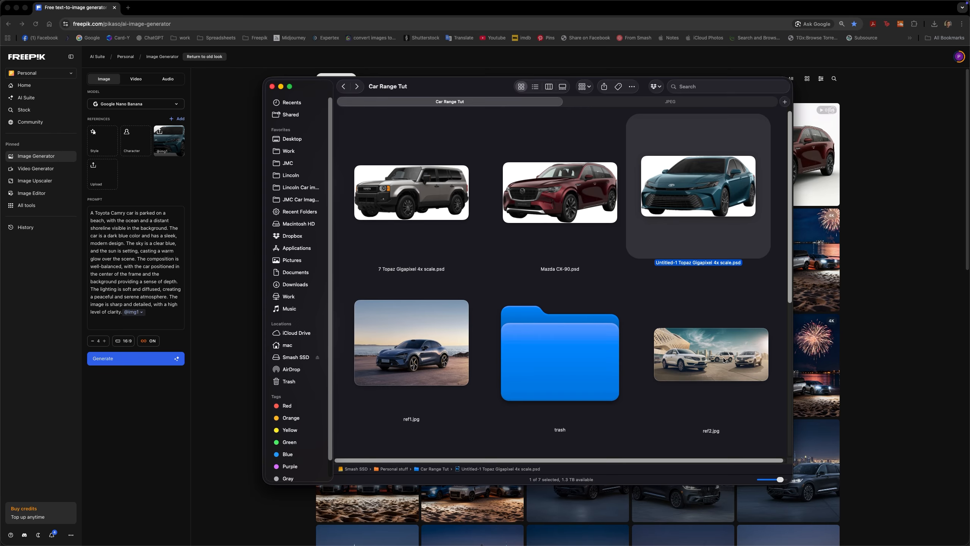
Try to generate a prompt from ref2.jpg, and remove the teal Toyota from the uploaded reference images
{"action": "left_click", "coordinate": [727, 369]}
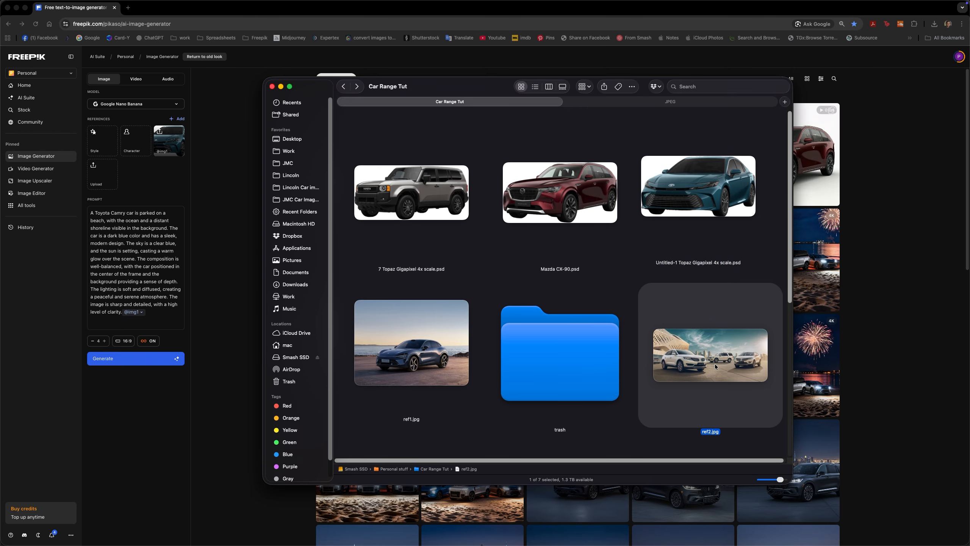
{"action": "left_click_drag", "start_coordinate": [716, 365], "coordinate": [145, 250]}
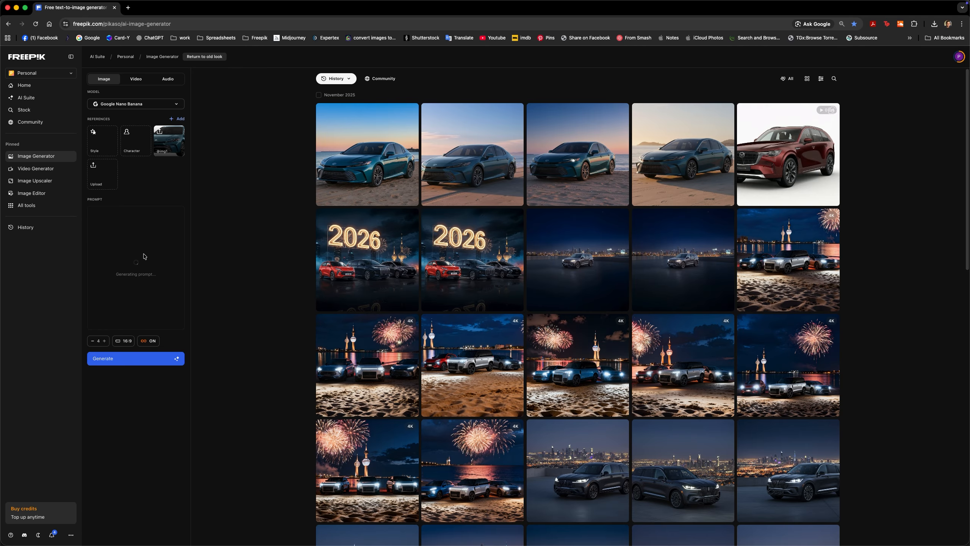
{"action": "left_click", "coordinate": [179, 131]}
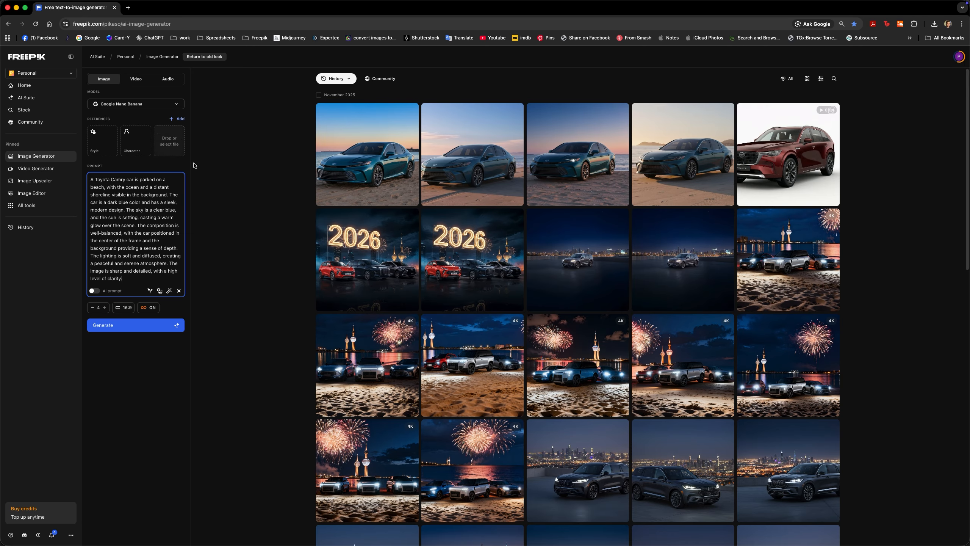
Upload 7 Topaz Gigapixel 4x scale.jpg, Mazda CX-90.jpg and Untitled-1 Topaz Gigapixel 4x scale.jpg from the JPEG folder as reference images
{"action": "key", "text": "super+Tab"}
{"action": "left_click", "coordinate": [456, 210]}
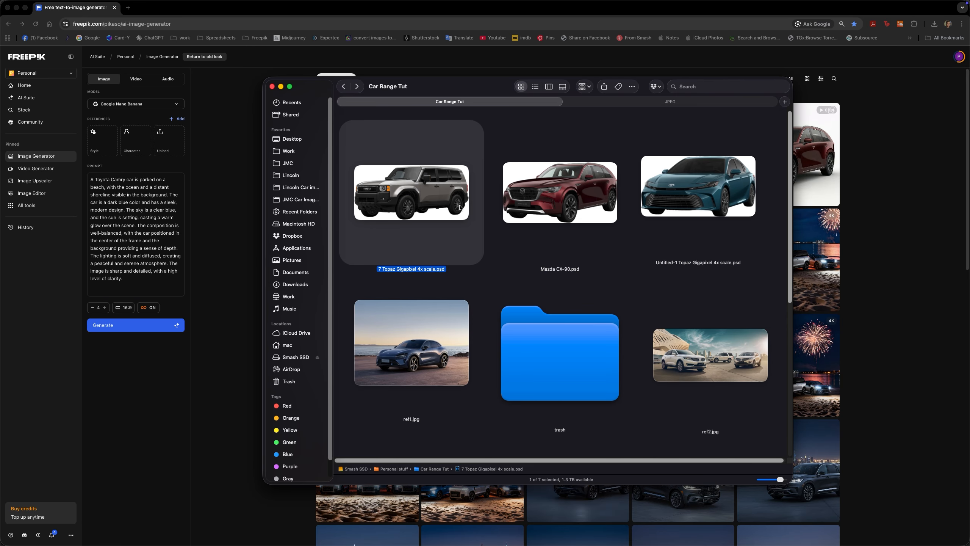
{"action": "left_click", "coordinate": [638, 104]}
{"action": "left_click", "coordinate": [438, 198]}
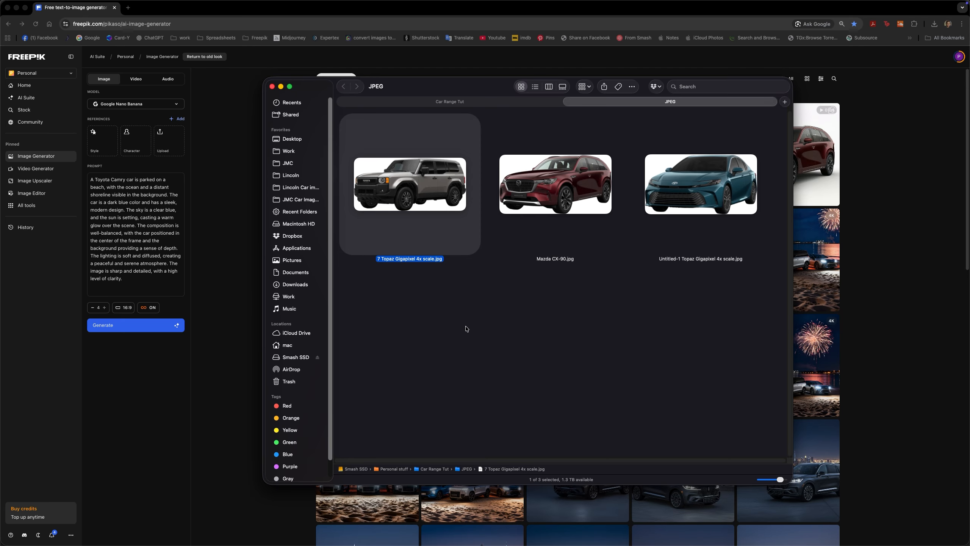
{"action": "left_click", "coordinate": [466, 330]}
{"action": "left_click_drag", "start_coordinate": [443, 187], "coordinate": [173, 138]}
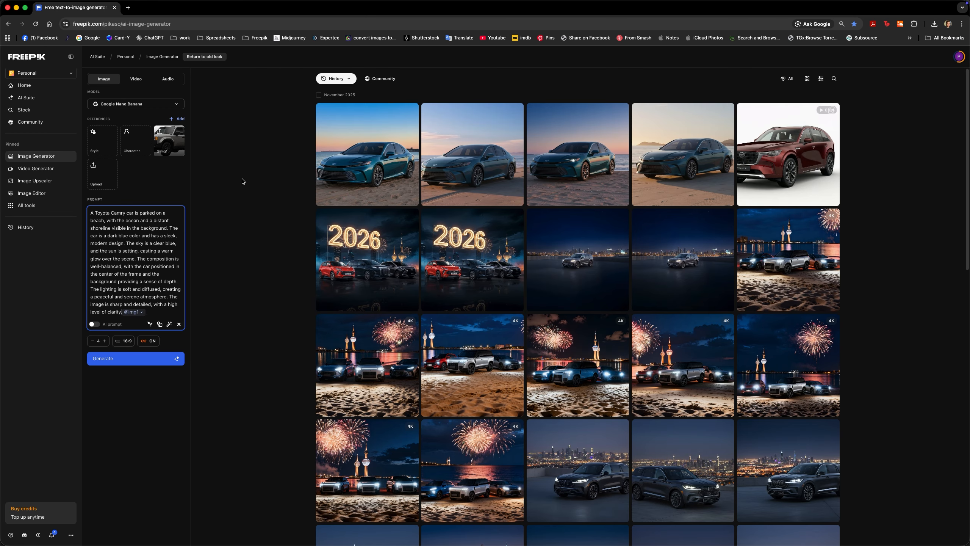
{"action": "key", "text": "super+Tab"}
{"action": "left_click_drag", "start_coordinate": [563, 187], "coordinate": [103, 172]}
{"action": "key", "text": "super+Tab"}
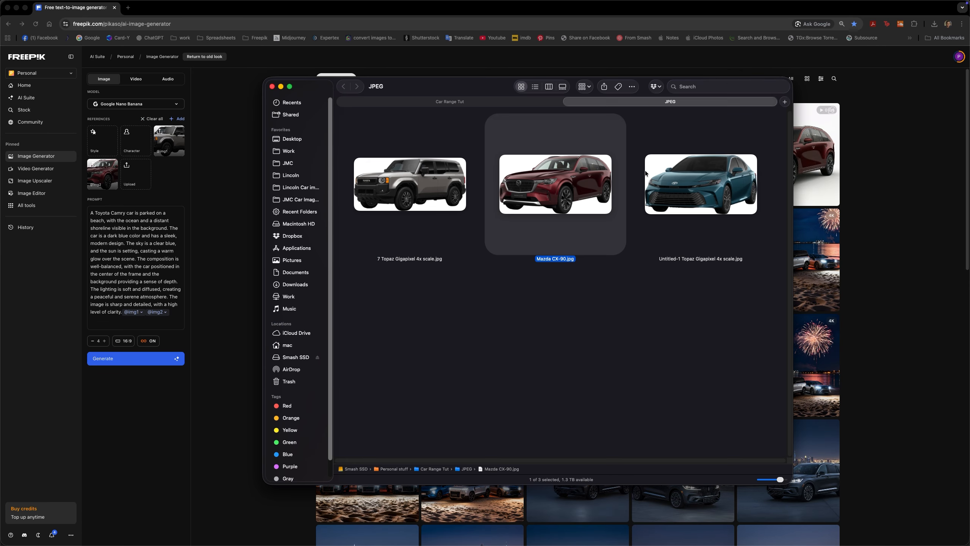
{"action": "left_click_drag", "start_coordinate": [687, 184], "coordinate": [134, 174]}
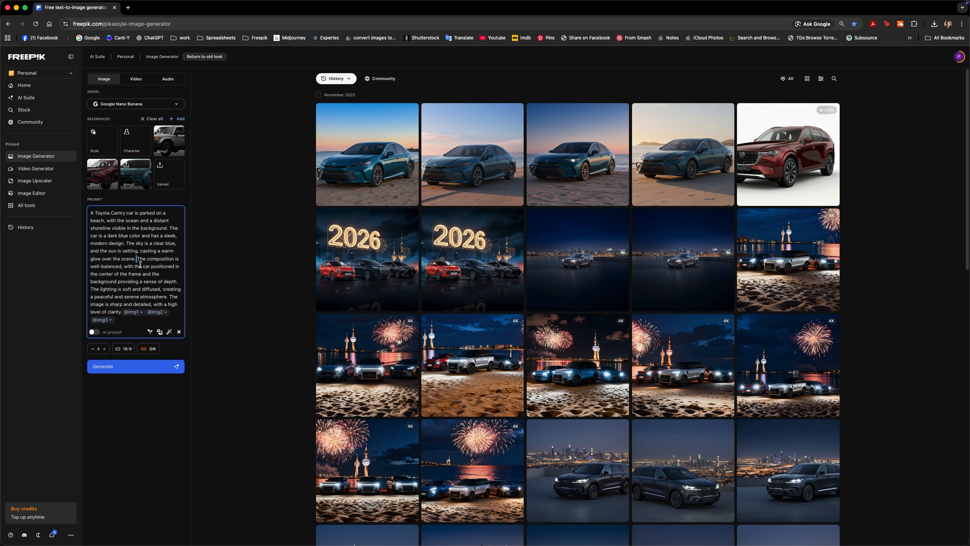
Clear the beach prompt and generate a new prompt from ref2.jpg in the Car Range Tut folder
{"action": "key", "text": "super+a"}
{"action": "key", "text": "BackSpace"}
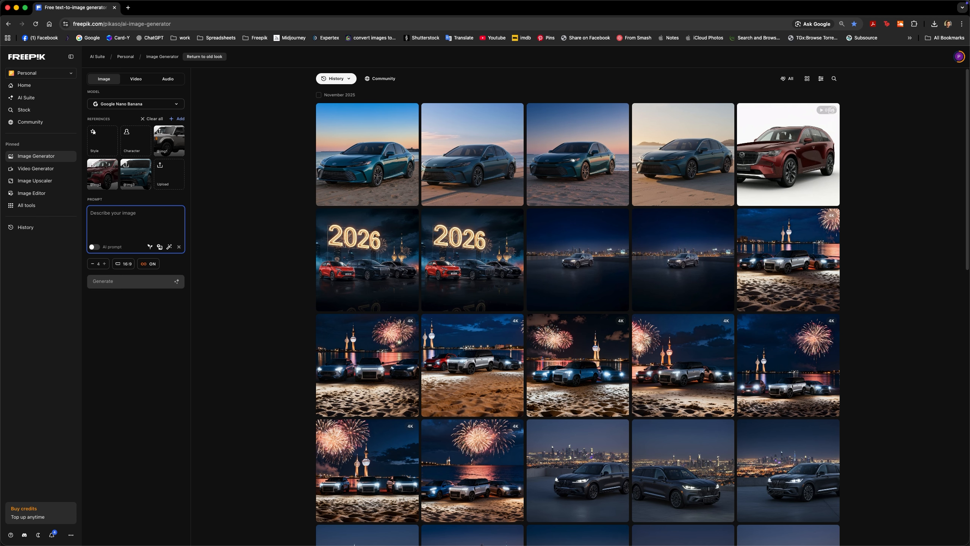
{"action": "key", "text": "super+Tab"}
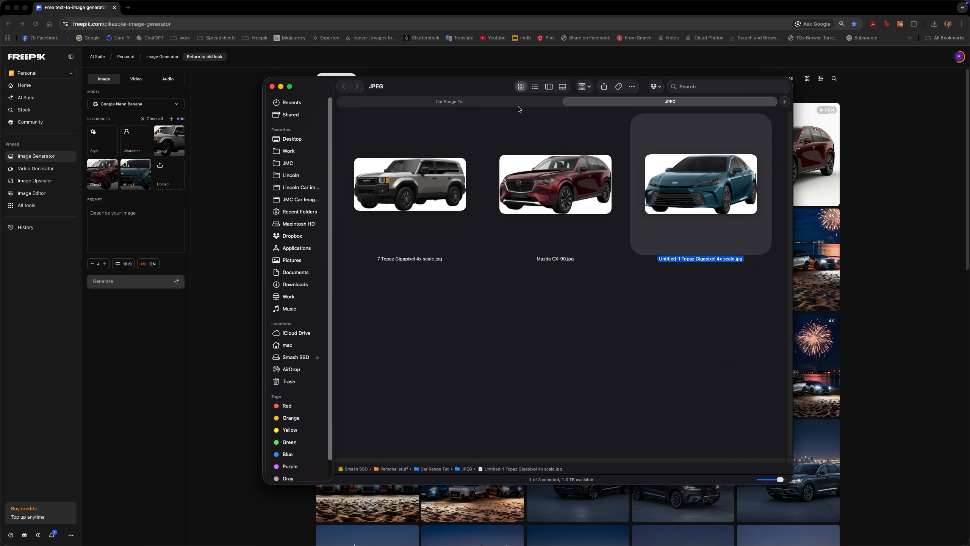
{"action": "left_click", "coordinate": [519, 103]}
{"action": "left_click_drag", "start_coordinate": [705, 349], "coordinate": [150, 230]}
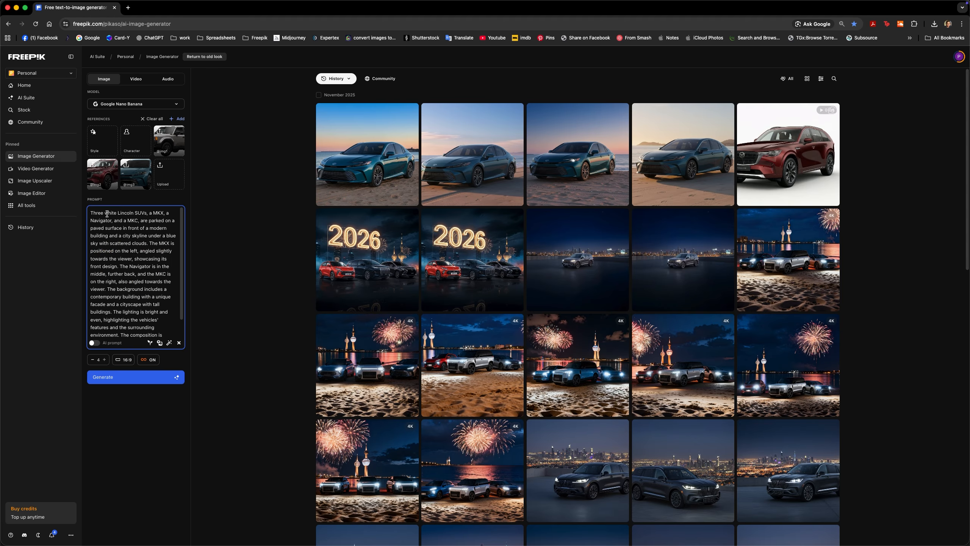
Rewrite the prompt for three different cars, replacing the Lincoln models with Toyota Landcruiser, Mazda CX-90 and Toyota Camry, and generate the images
{"action": "left_click_drag", "start_coordinate": [104, 213], "coordinate": [145, 212]}
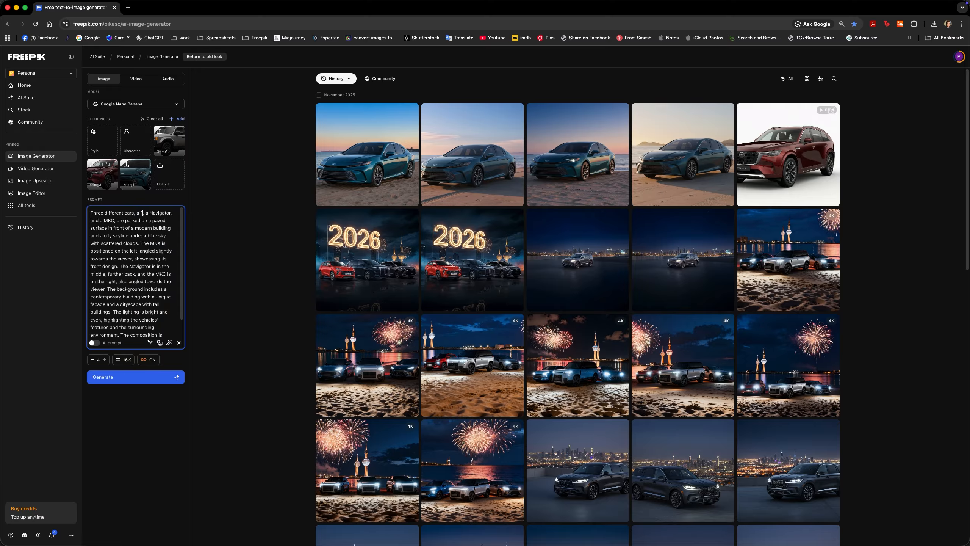
{"action": "type", "text": "oyota landcruiserlandcruisermazda cx-90Camry"}
{"action": "scroll", "coordinate": [136, 277], "scroll_direction": "down", "scroll_amount": 2}
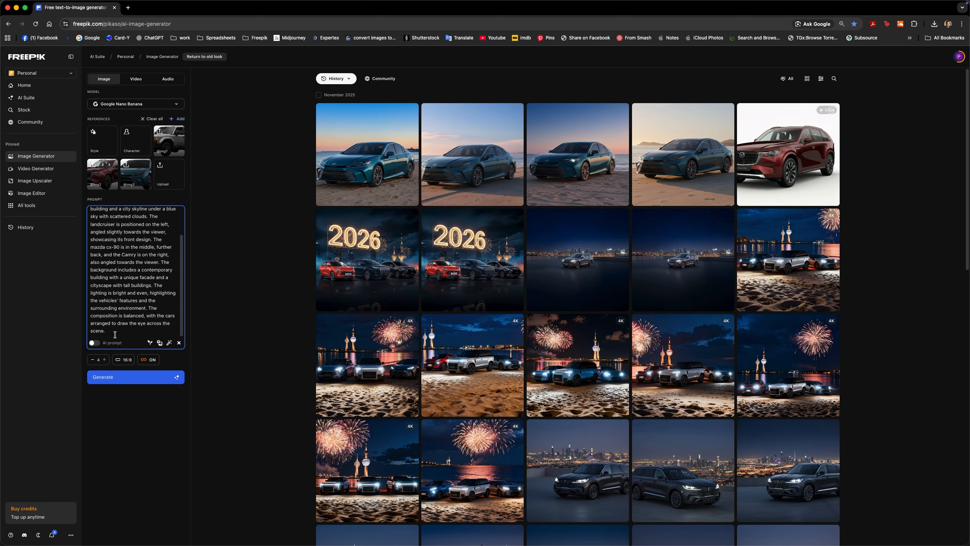
{"action": "left_click", "coordinate": [133, 387]}
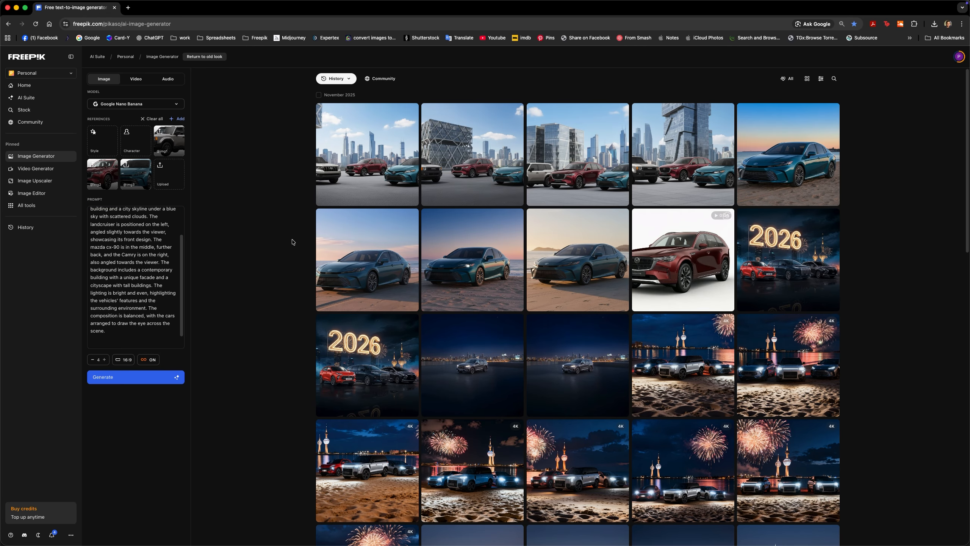
Open the first generated skyline image enlarged and compare its Land Cruiser with the original Toyota SUV PSD in Finder
{"action": "left_click", "coordinate": [366, 174]}
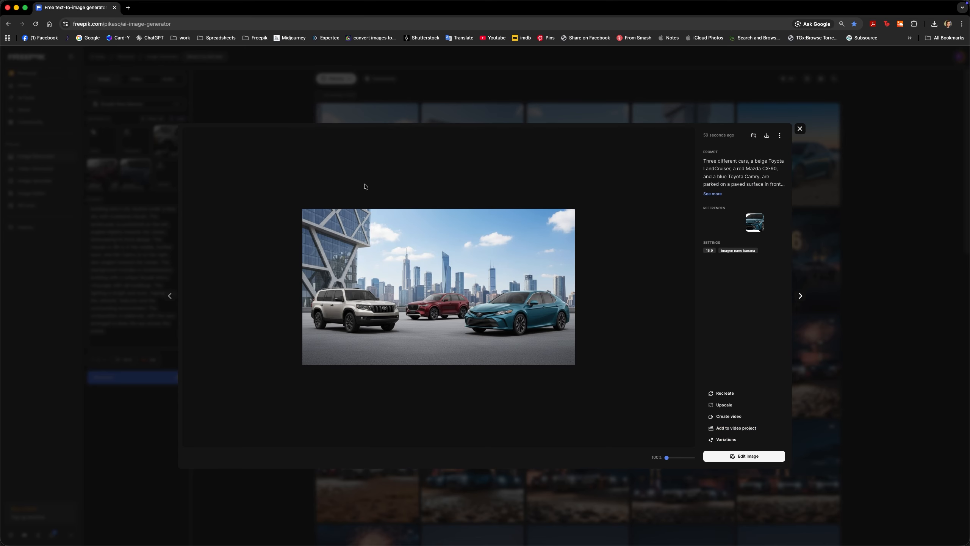
{"action": "key", "text": "super+Tab"}
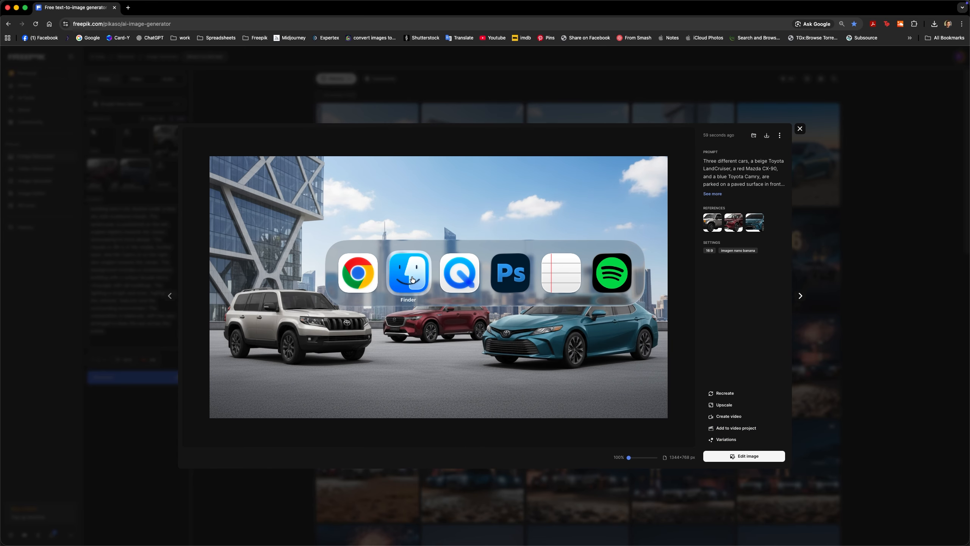
{"action": "key", "text": "super+Tab"}
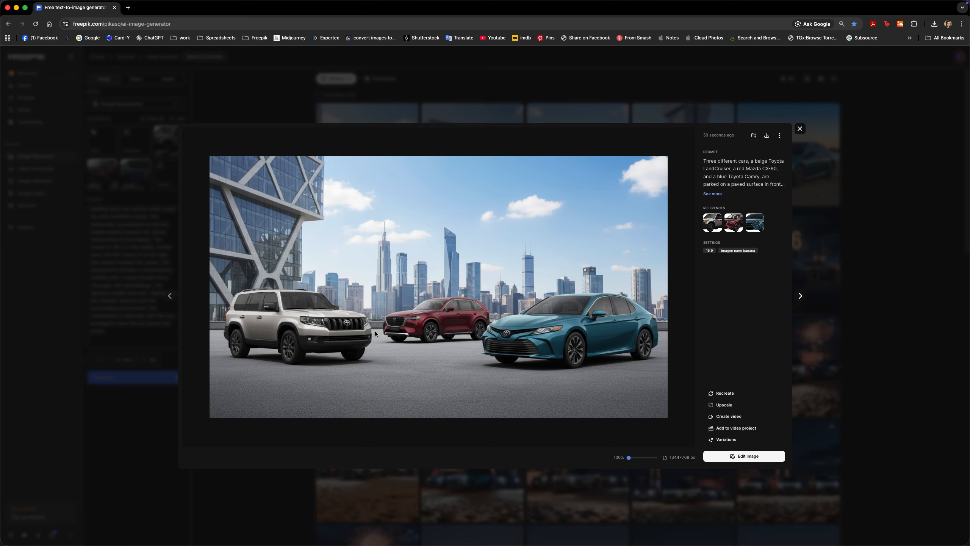
{"action": "key", "text": "super+Tab"}
{"action": "left_click", "coordinate": [392, 206]}
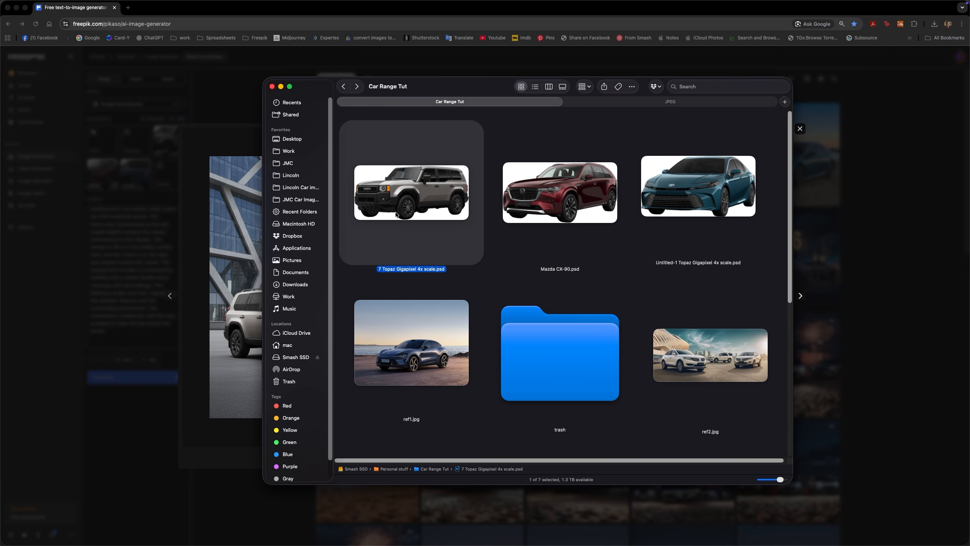
{"action": "key", "text": "space"}
{"action": "key", "text": "space"}
{"action": "key", "text": "super+Tab"}
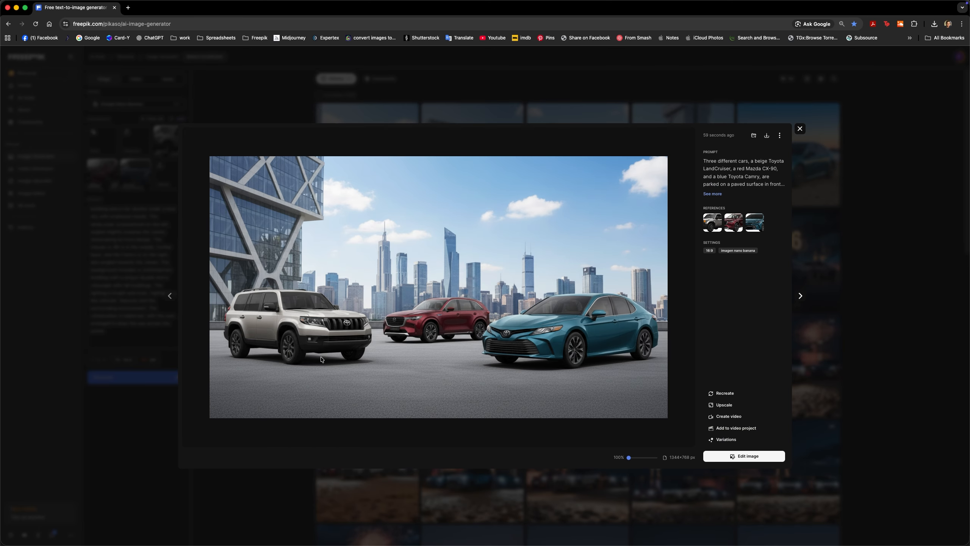
Compare the red SUV in the enlarged image with a preview of the original Mazda CX-90.psd
{"action": "key", "text": "super+Tab"}
{"action": "left_click", "coordinate": [547, 197]}
{"action": "key", "text": "space"}
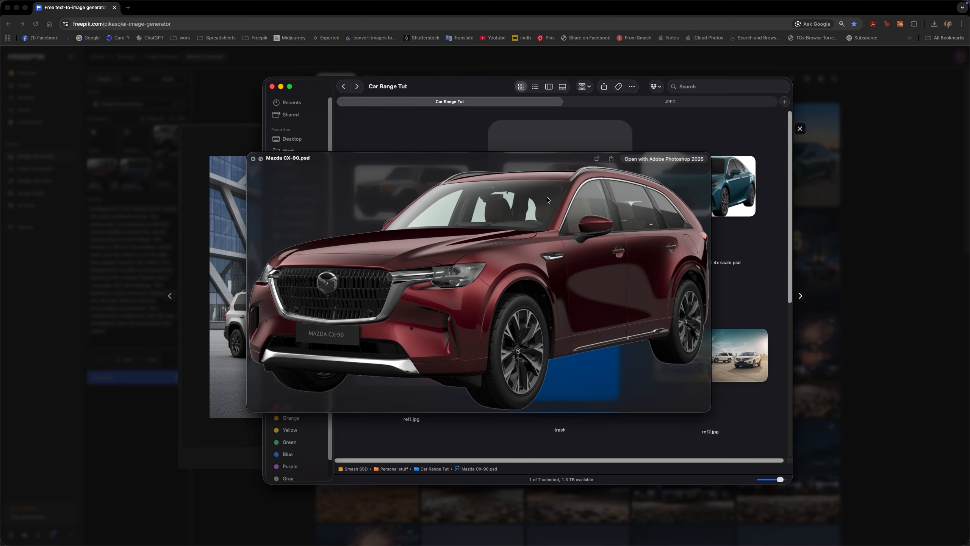
{"action": "key", "text": "space"}
{"action": "key", "text": "super+Tab"}
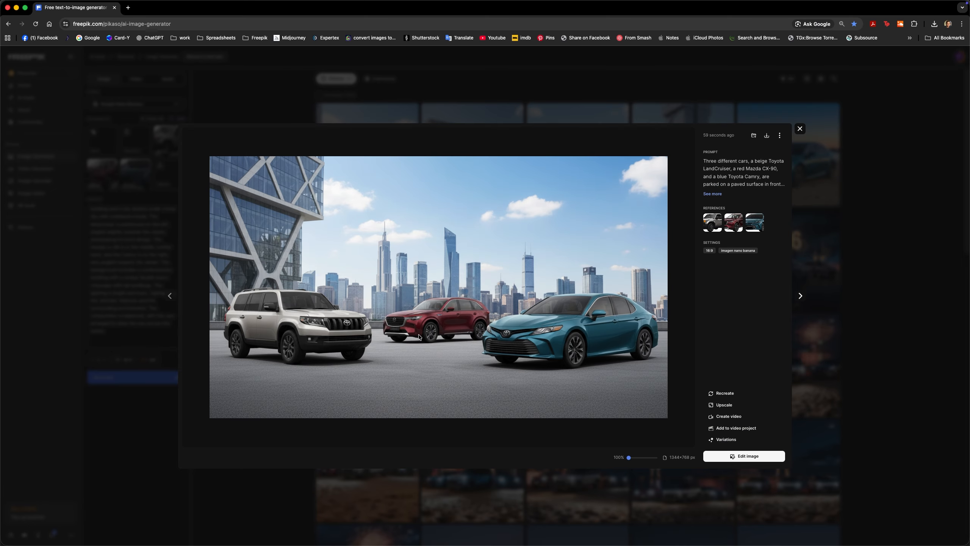
{"action": "key", "text": "super+Tab"}
{"action": "key", "text": "space"}
{"action": "key", "text": "space"}
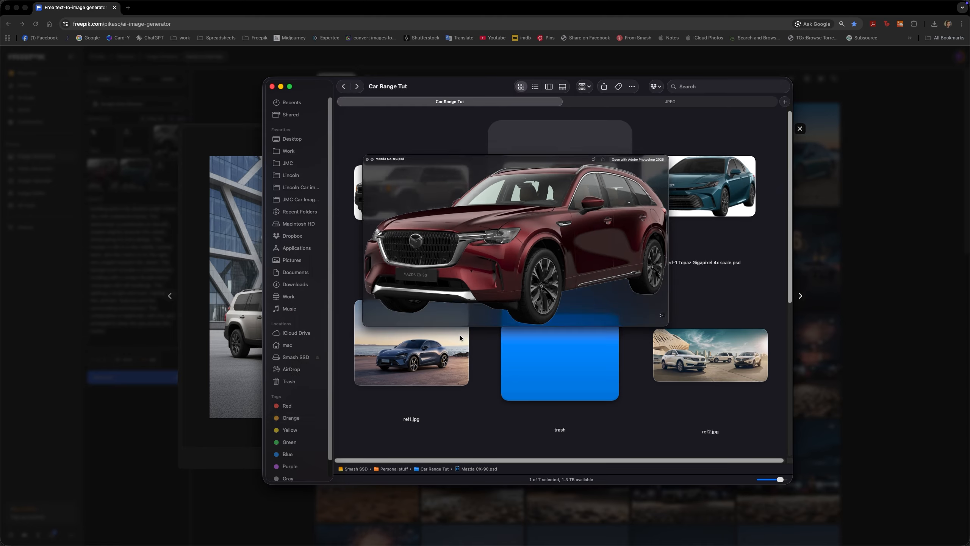
{"action": "key", "text": "super+Tab"}
{"action": "key", "text": "super+Tab"}
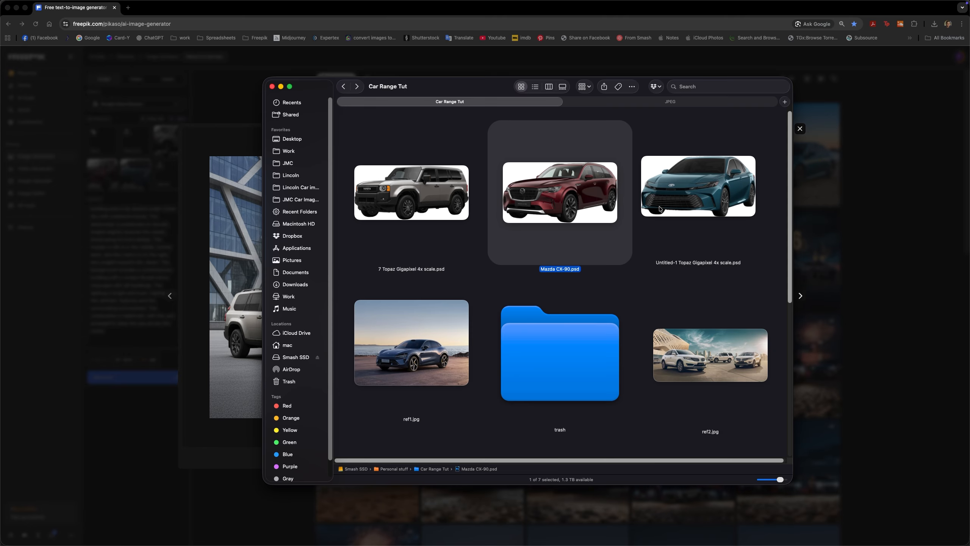
Compare the Camry in the enlarged image with the original teal Toyota PSD, then close the enlarged image
{"action": "left_click", "coordinate": [661, 210]}
{"action": "key", "text": "space"}
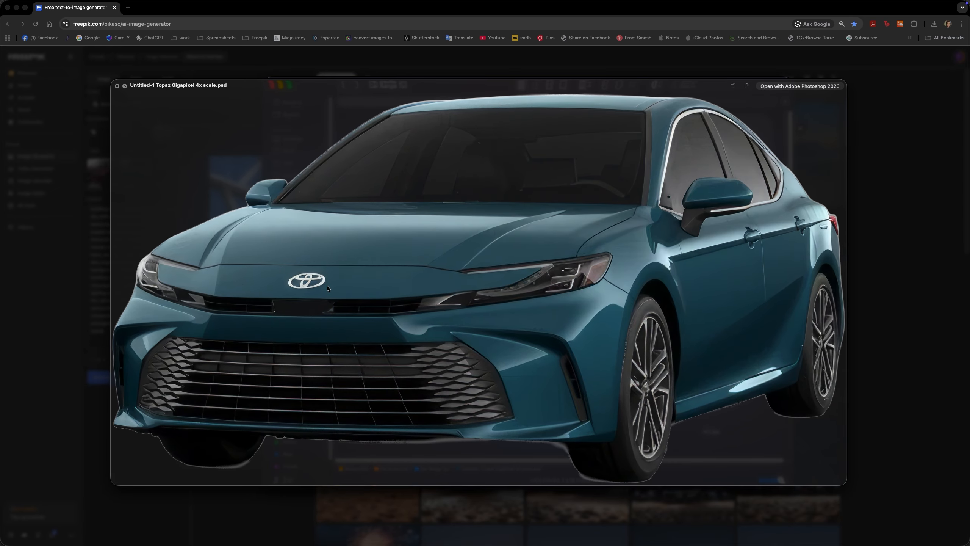
{"action": "key", "text": "super+Tab"}
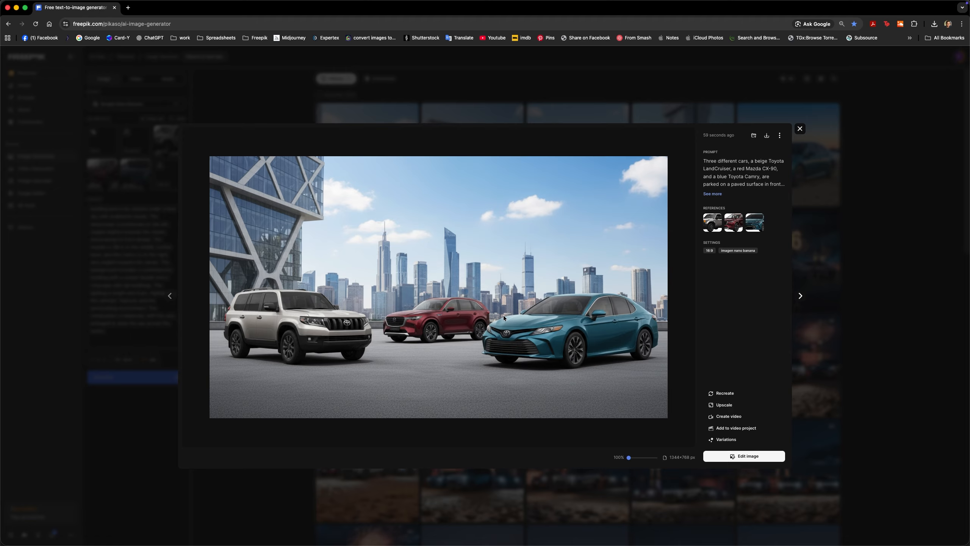
{"action": "key", "text": "Escape"}
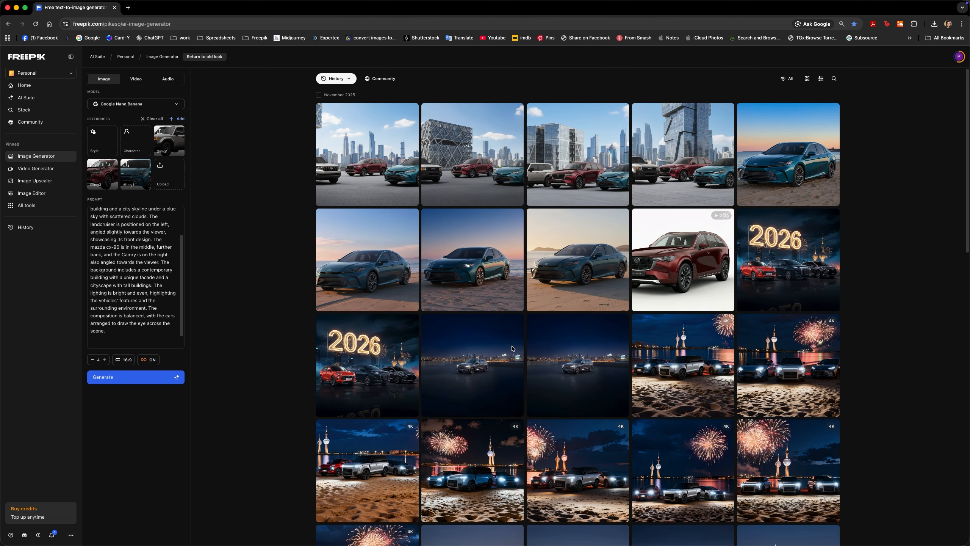
Open the third generated skyline image enlarged and compare its Land Cruiser with the original Toyota SUV PSD
{"action": "left_click", "coordinate": [581, 179]}
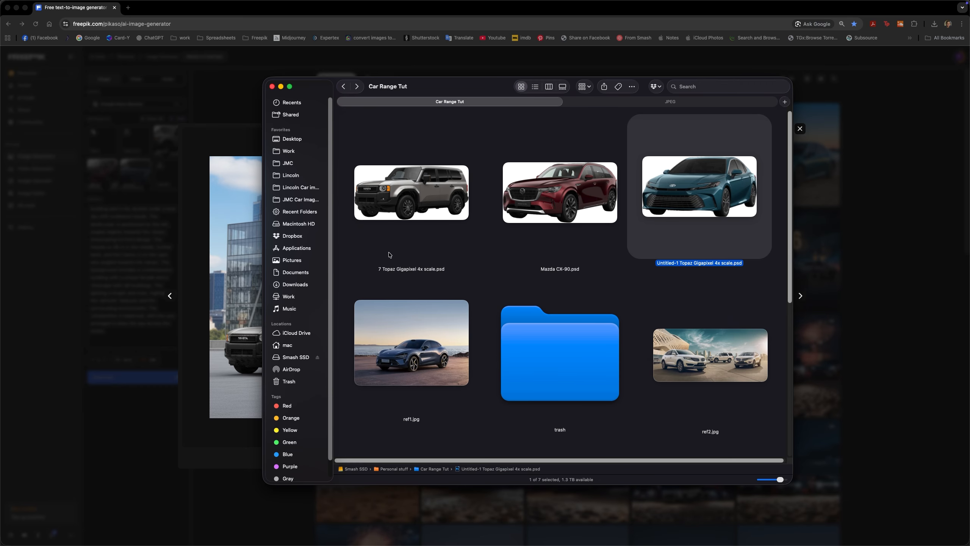
{"action": "key", "text": "super+Tab"}
{"action": "key", "text": "super+Tab"}
{"action": "left_click", "coordinate": [405, 202]}
{"action": "key", "text": "space"}
{"action": "key", "text": "space"}
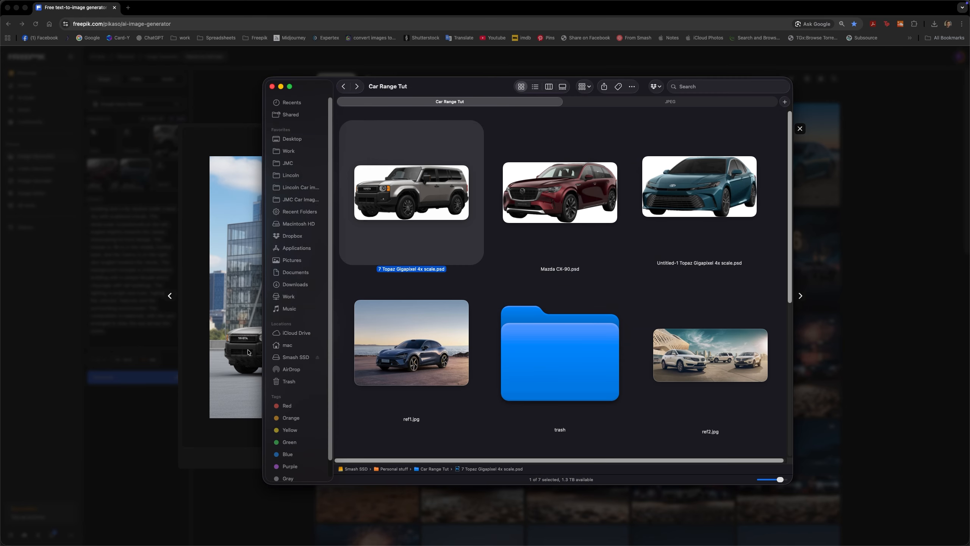
{"action": "key", "text": "super+Tab"}
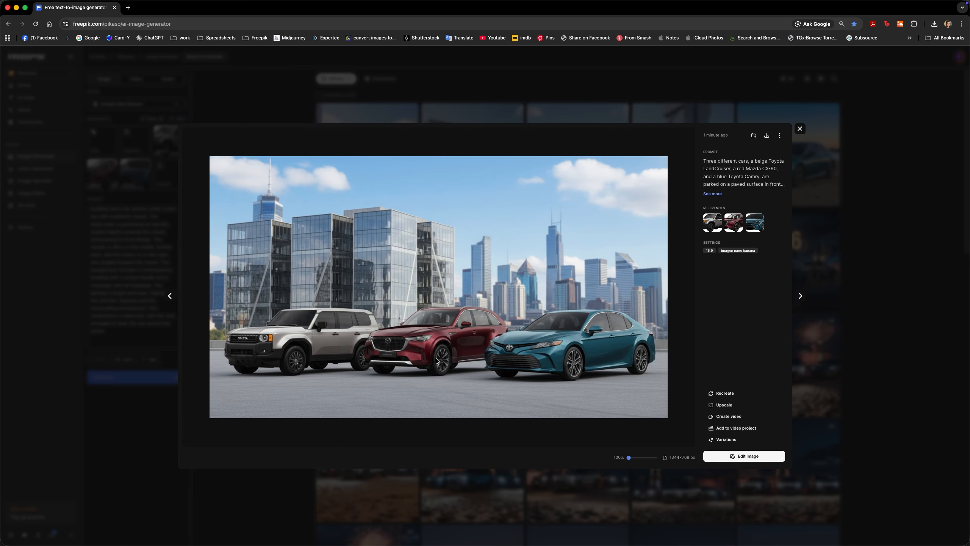
Compare the red SUV in the enlarged third skyline image with a preview of the original Mazda CX-90.psd in Finder
{"action": "key", "text": "super+Tab"}
{"action": "left_click", "coordinate": [532, 199]}
{"action": "key", "text": "space"}
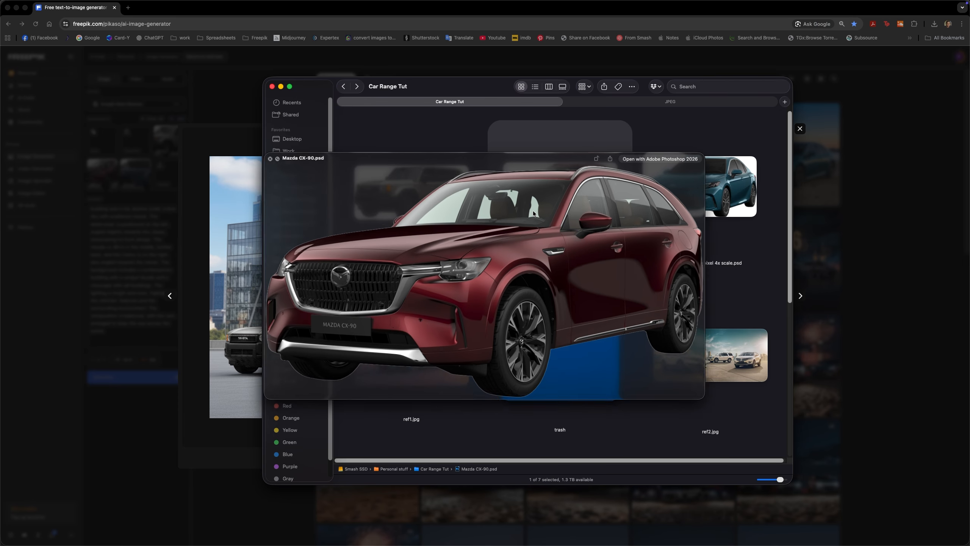
{"action": "key", "text": "space"}
{"action": "key", "text": "super+Tab"}
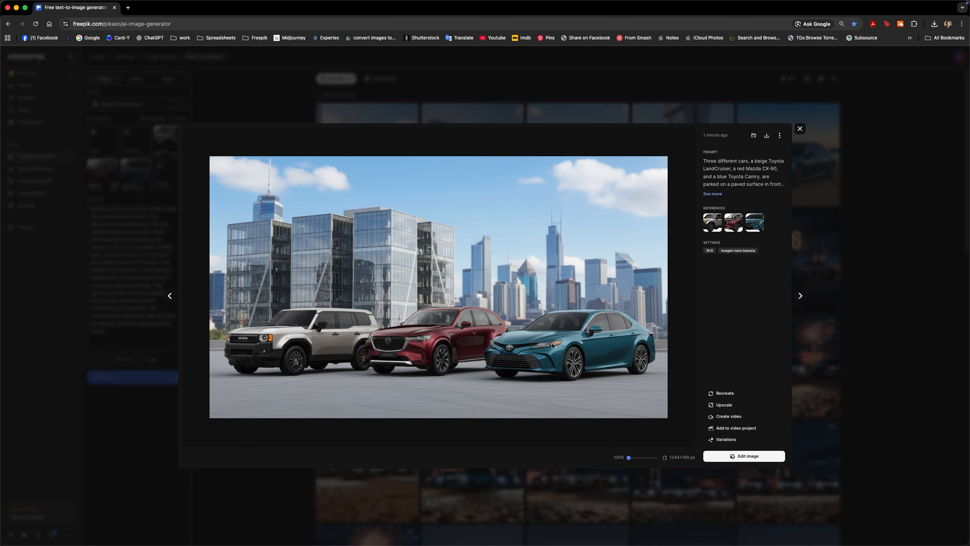
Compare the Camry in the third skyline image with the original teal Toyota PSD, then close the enlarged image
{"action": "key", "text": "super+Tab"}
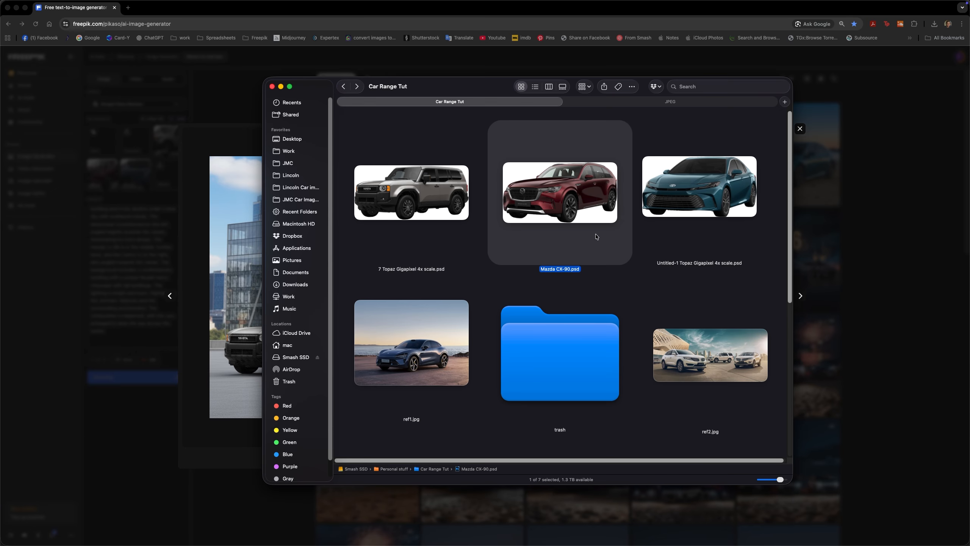
{"action": "left_click", "coordinate": [678, 204]}
{"action": "key", "text": "space"}
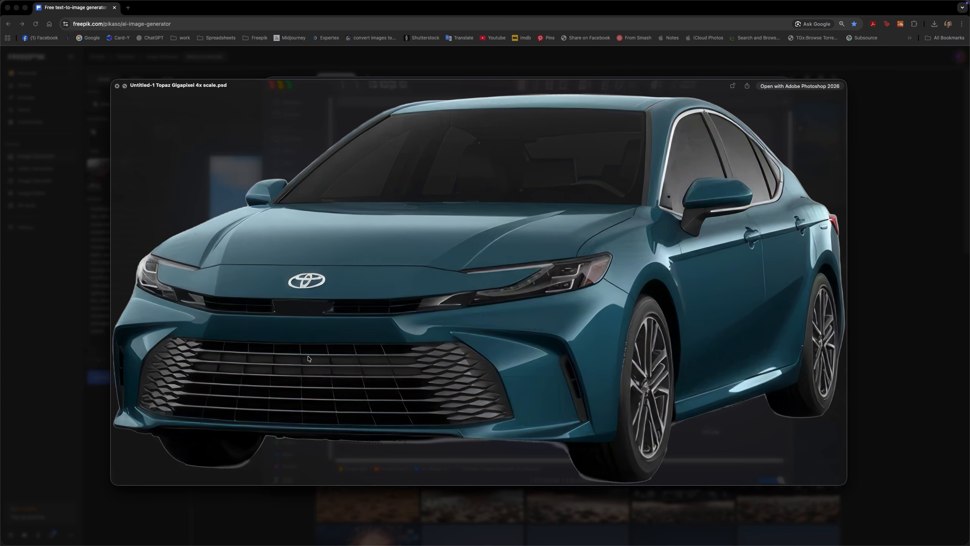
{"action": "key", "text": "space"}
{"action": "key", "text": "super+Tab"}
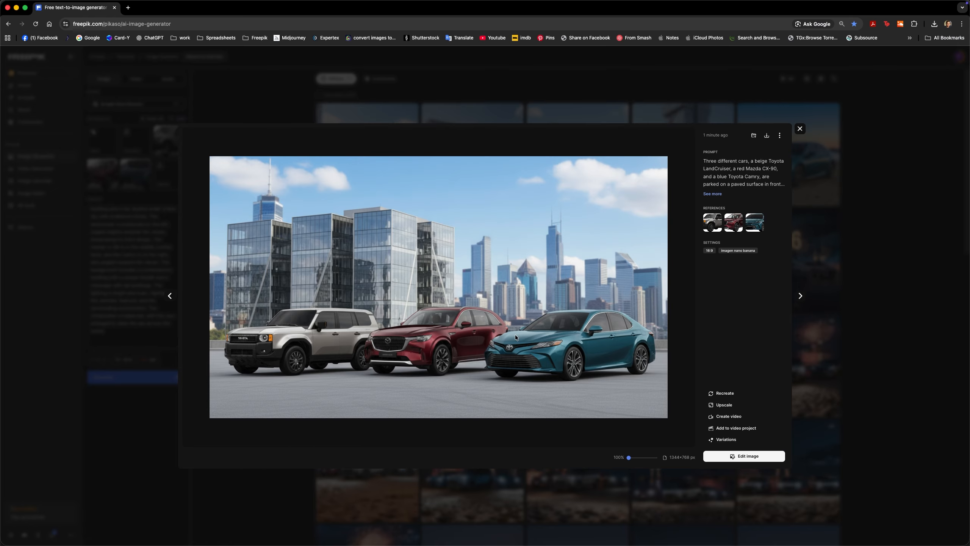
{"action": "key", "text": "Escape"}
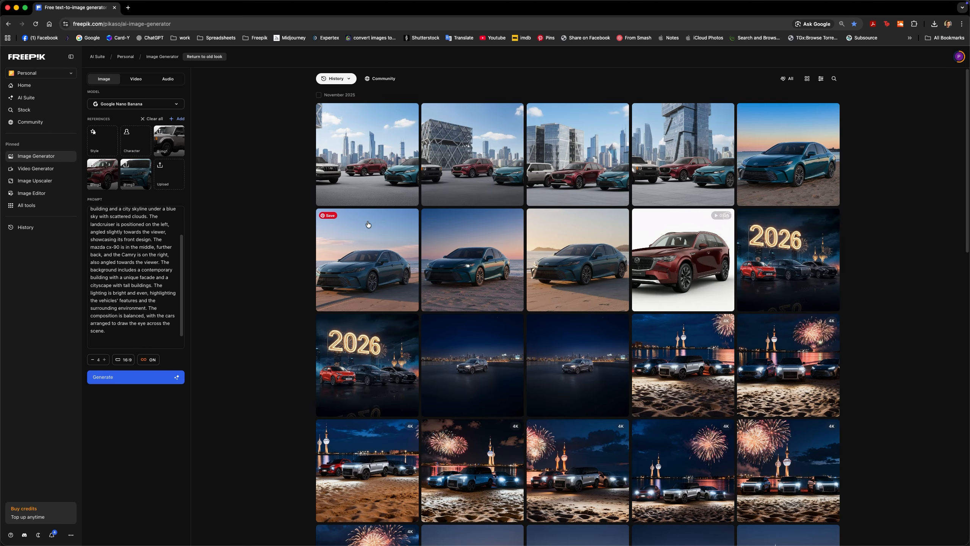
Select the three car PSDs in the Car Range Tut folder and leaf through their previews
{"action": "key", "text": "super+Tab"}
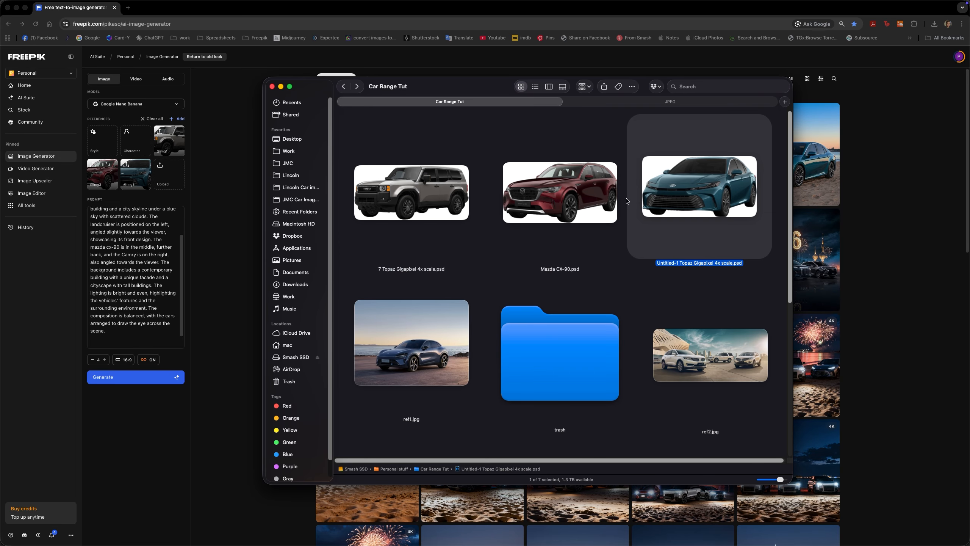
{"action": "left_click_drag", "start_coordinate": [346, 252], "coordinate": [718, 174]}
{"action": "key", "text": "space"}
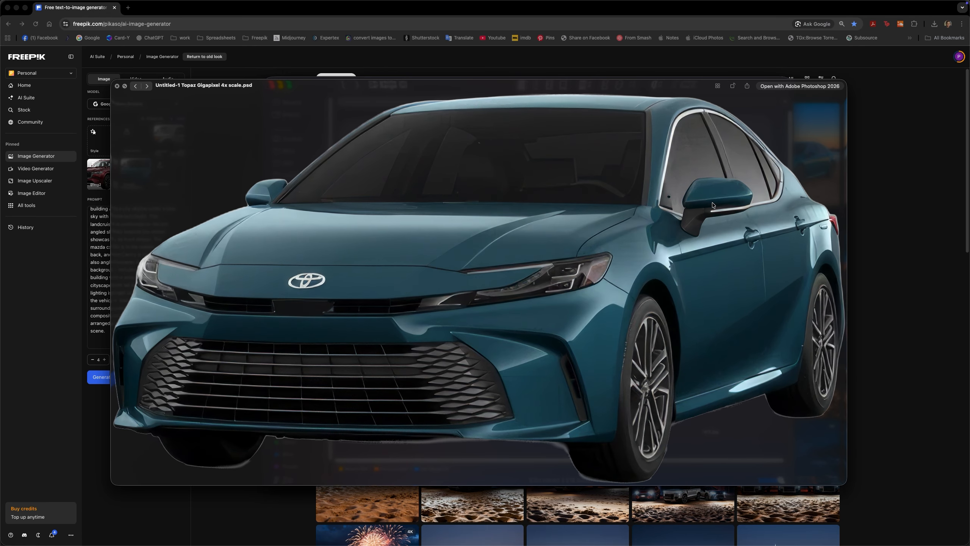
{"action": "key", "text": "Right"}
{"action": "key", "text": "Right"}
{"action": "key", "text": "space"}
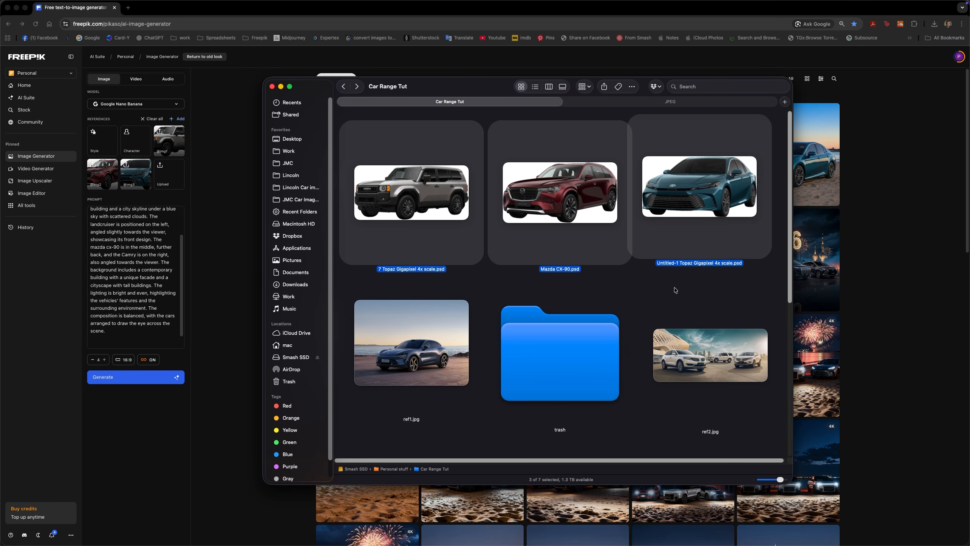
Switch to Photoshop and create a new document 2560 px wide and 1440 px high
{"action": "key", "text": "super+Tab"}
{"action": "key", "text": "super+Tab"}
{"action": "key", "text": "super+Tab"}
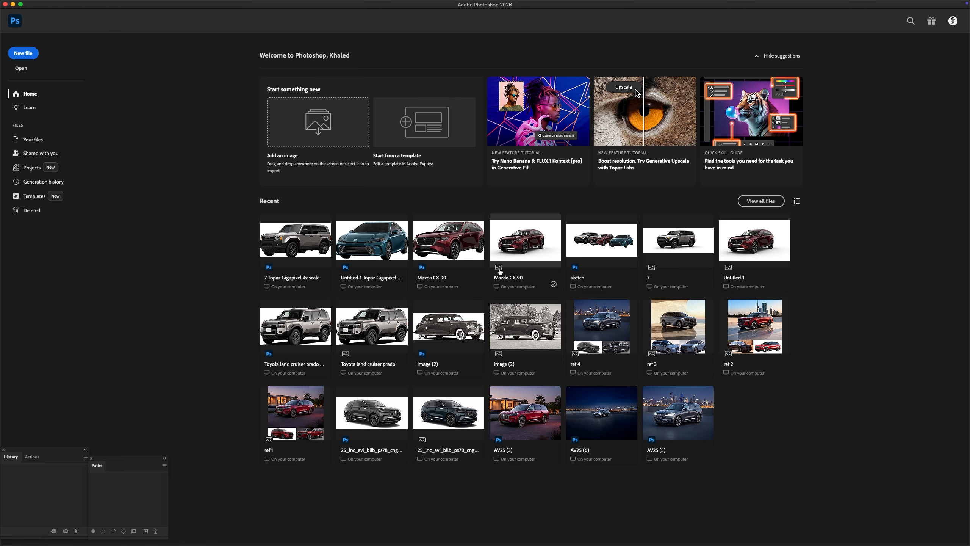
{"action": "key", "text": "super+n"}
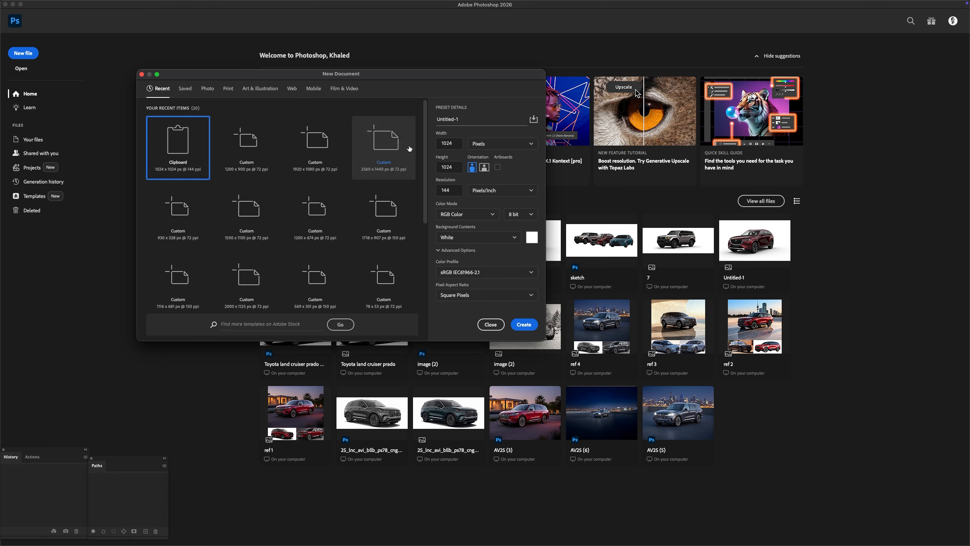
{"action": "left_click_drag", "start_coordinate": [458, 144], "coordinate": [417, 150]}
{"action": "type", "text": "2560"}
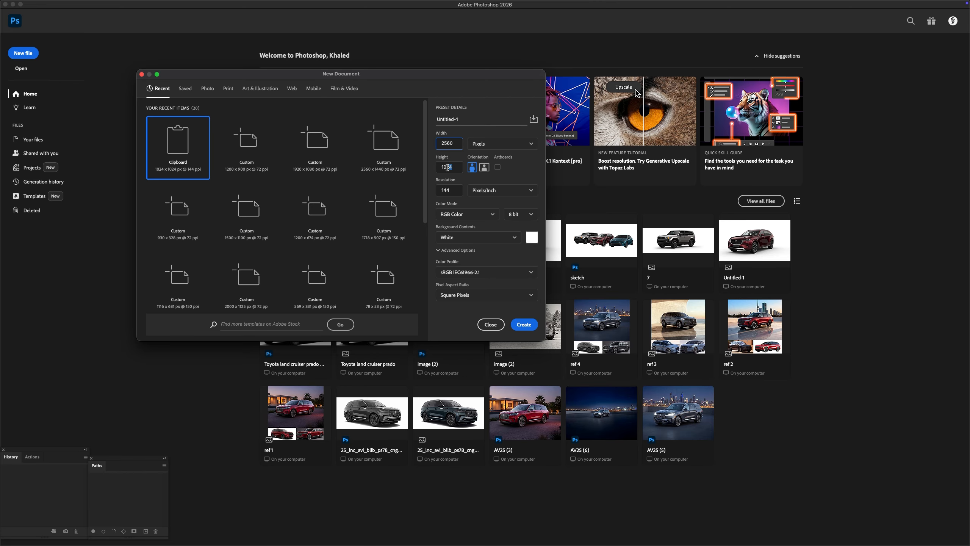
{"action": "key", "text": "Tab"}
{"action": "type", "text": "144"}
{"action": "key", "text": "Return"}
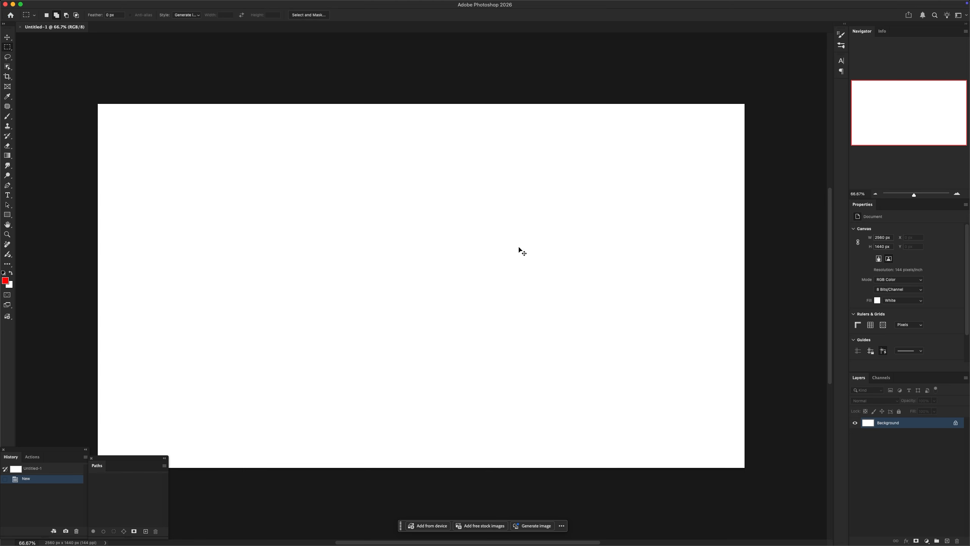
Place the three car PSDs as an overlapping row of Land Cruiser, Mazda CX-90 and Camry, scaled to span the canvas width
{"action": "key", "text": "super+Tab"}
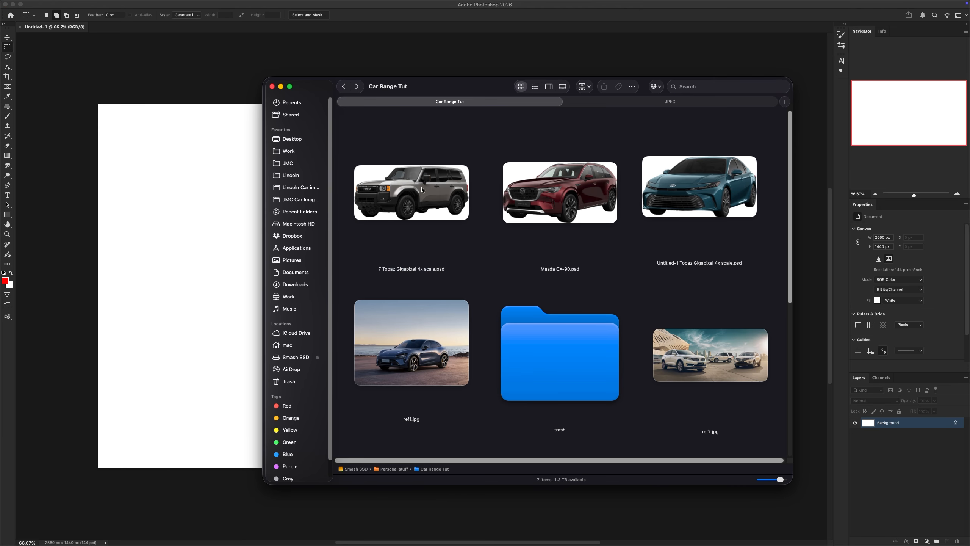
{"action": "left_click_drag", "start_coordinate": [421, 190], "coordinate": [289, 255]}
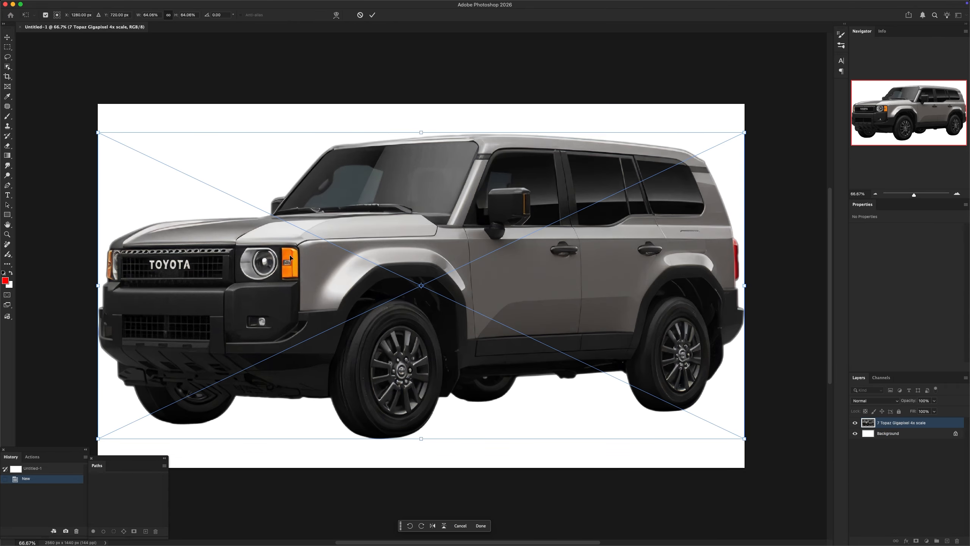
{"action": "left_click_drag", "start_coordinate": [744, 285], "coordinate": [472, 281]}
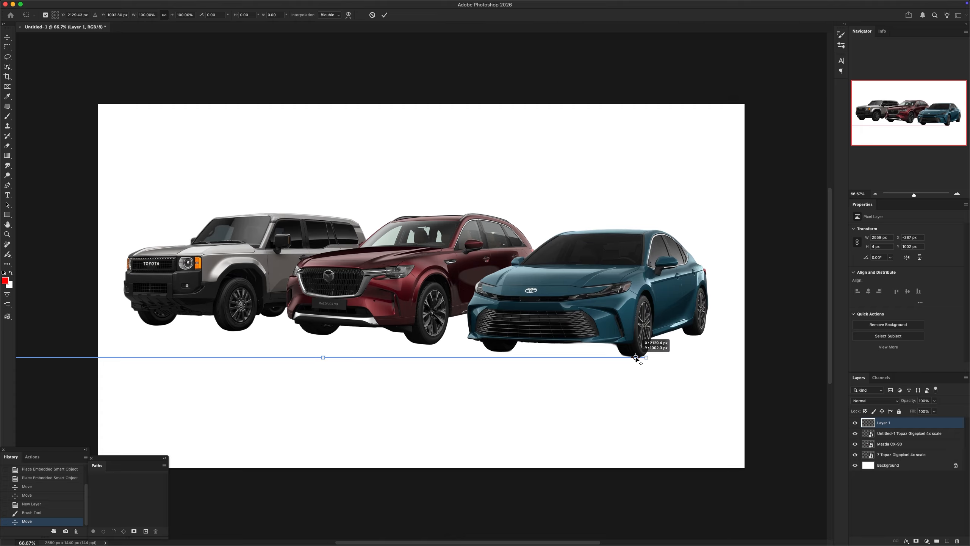
{"action": "left_click_drag", "start_coordinate": [120, 288], "coordinate": [93, 287]}
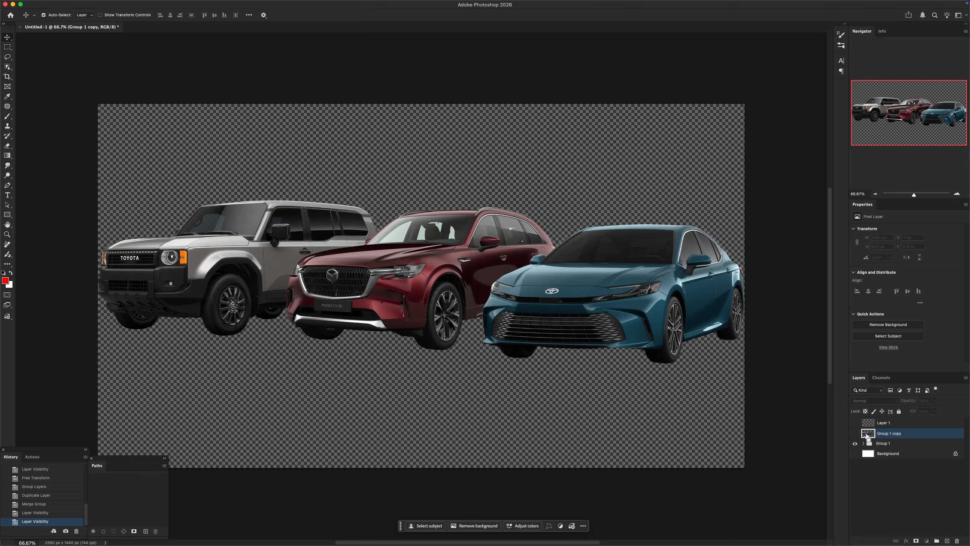
Load the outline of the merged cars layer as a selection and crop the canvas tightly around the three cars
{"action": "left_click", "coordinate": [867, 435], "text": "super"}
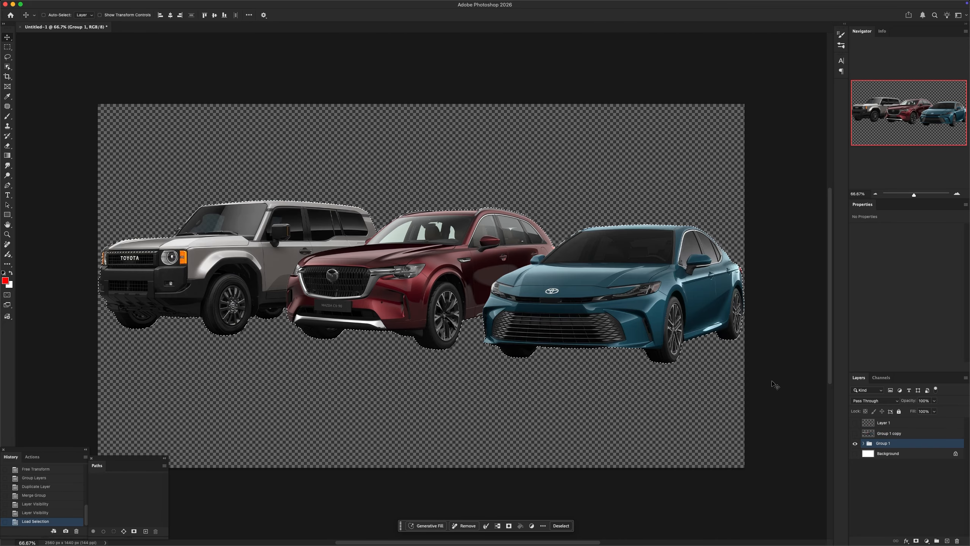
{"action": "key", "text": "c"}
{"action": "key", "text": "Return"}
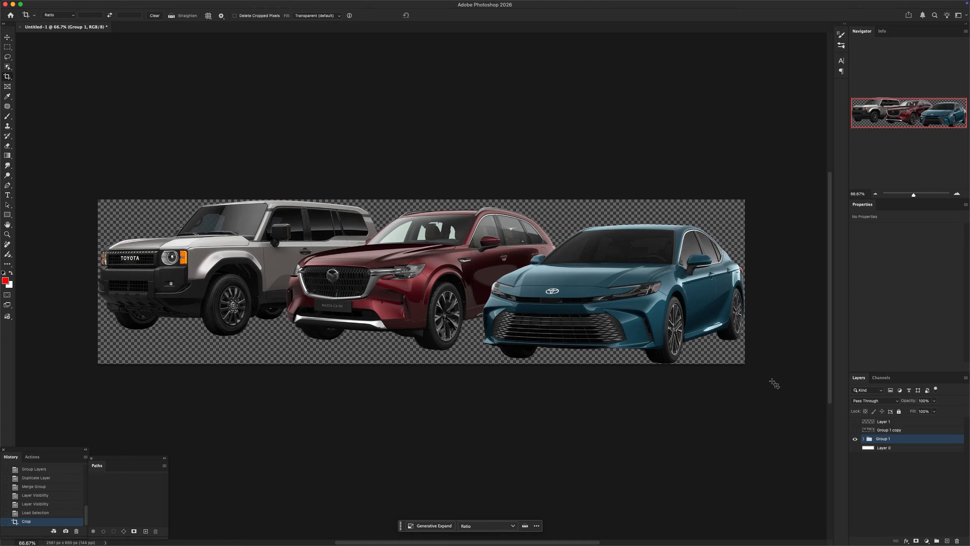
{"action": "key", "text": "m"}
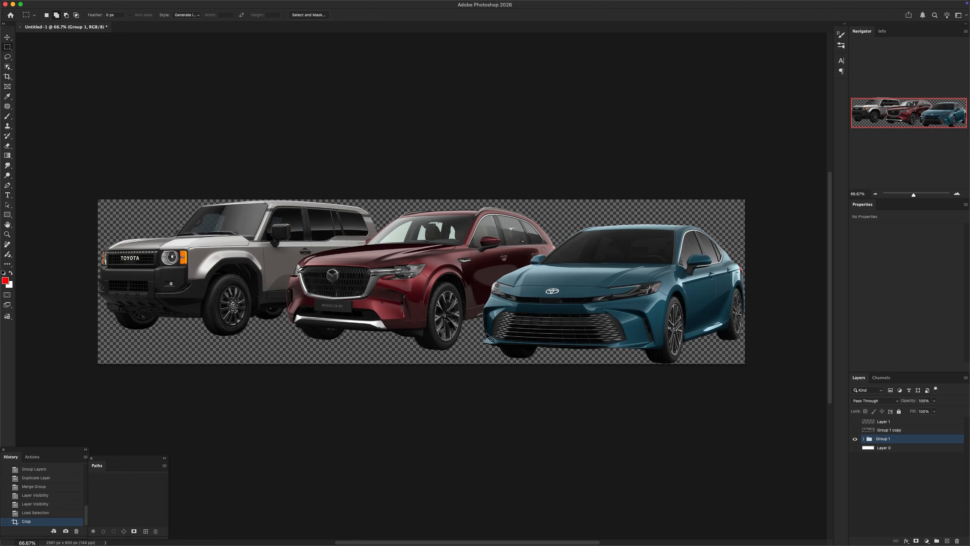
Save the car composite to the Desktop as a JPEG named range, at quality 12 Maximum
{"action": "key", "text": "super+shift+s"}
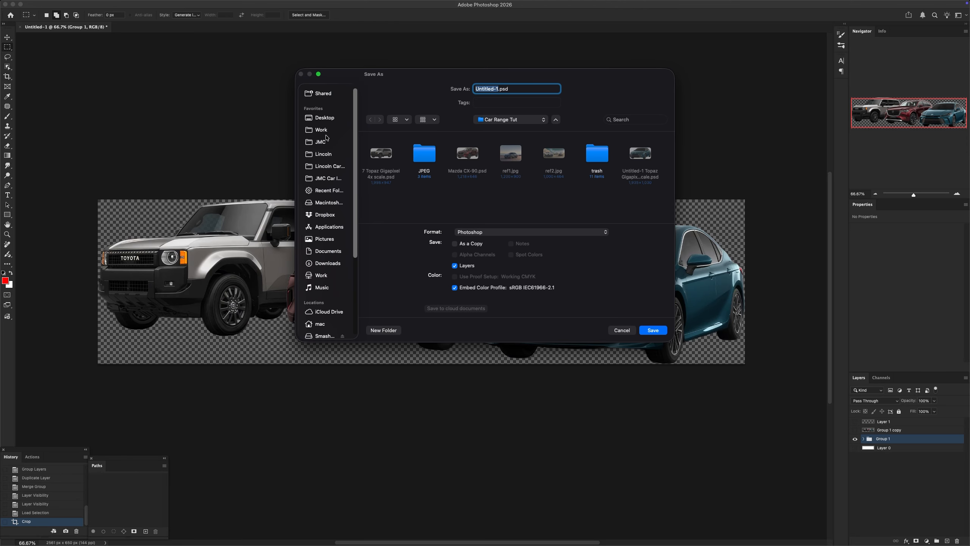
{"action": "left_click", "coordinate": [322, 120]}
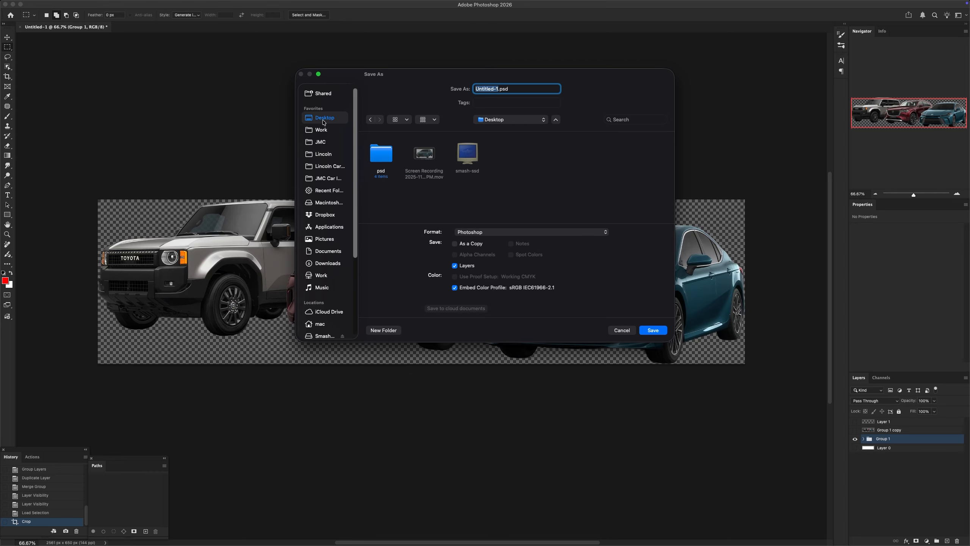
{"action": "type", "text": "range"}
{"action": "left_click", "coordinate": [487, 231]}
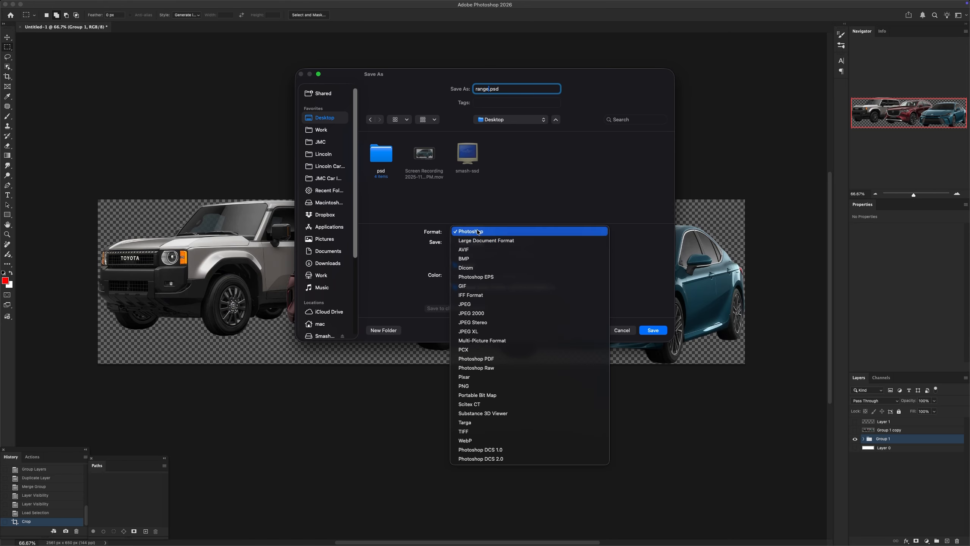
{"action": "left_click", "coordinate": [491, 306]}
{"action": "key", "text": "Return"}
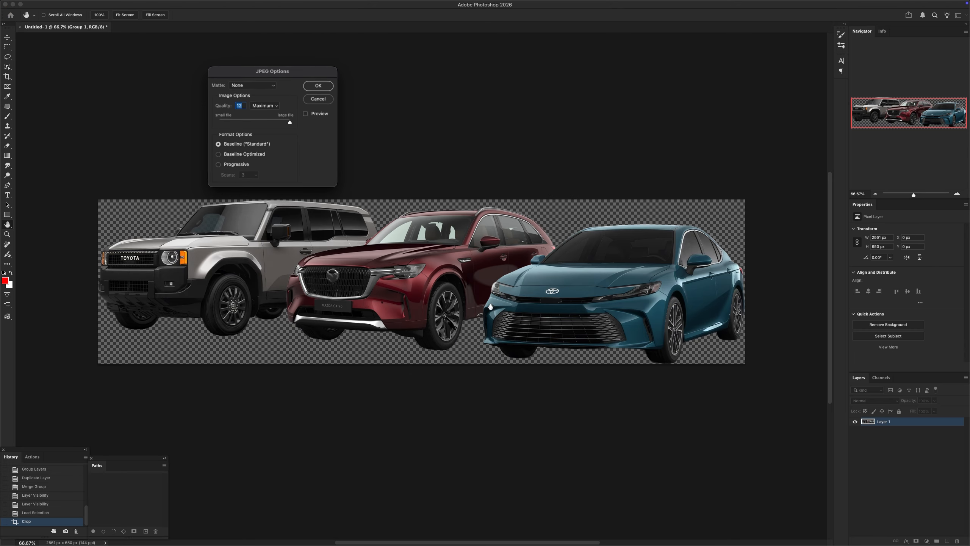
{"action": "left_click", "coordinate": [328, 89]}
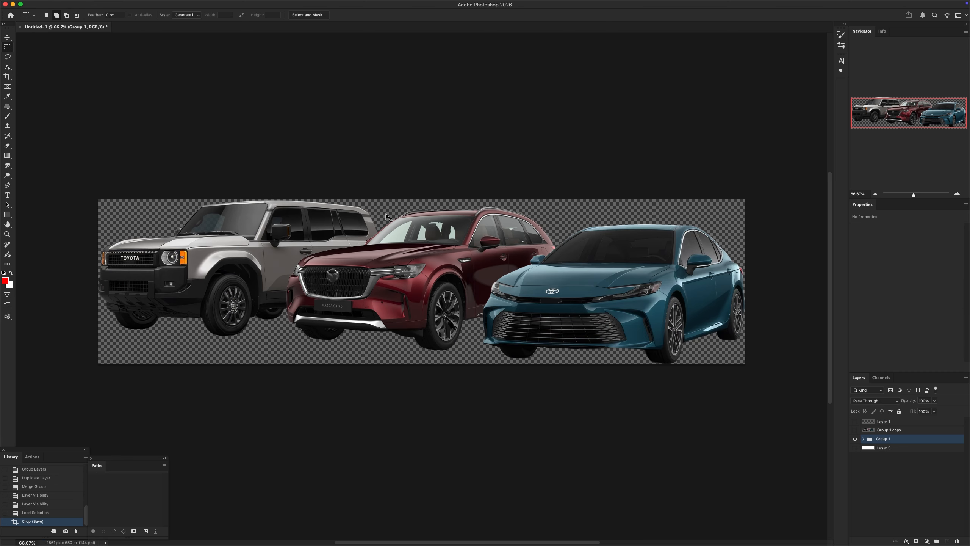
Switch back to Freepik in the browser and remove the three separate car images from the references
{"action": "key", "text": "super+Tab"}
{"action": "key", "text": "super+Tab"}
{"action": "mouse_move", "coordinate": [170, 142]}
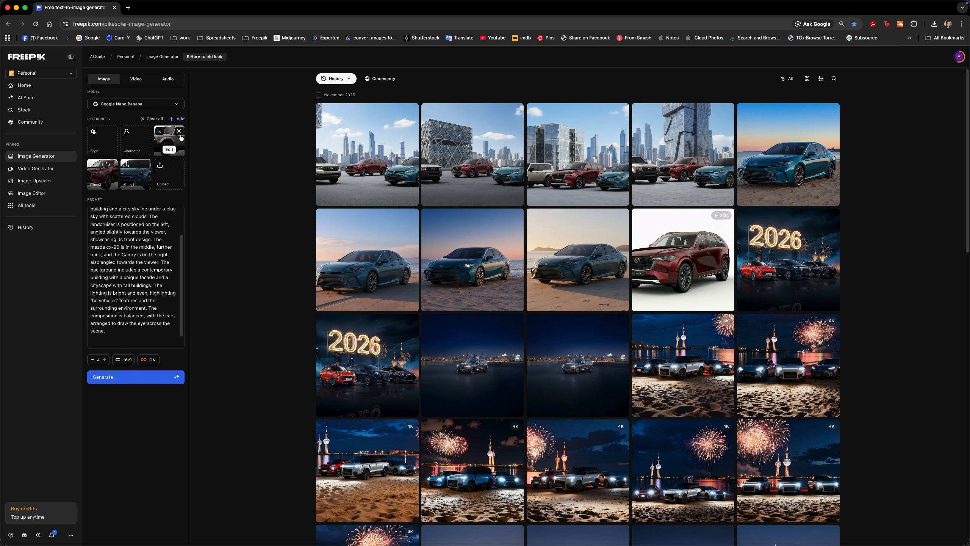
{"action": "left_click", "coordinate": [179, 132]}
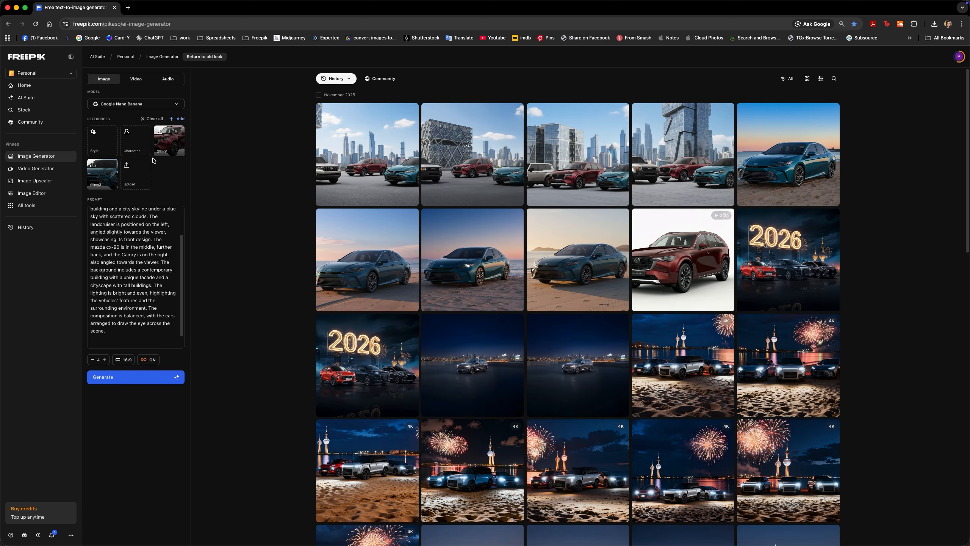
{"action": "left_click", "coordinate": [180, 131]}
{"action": "left_click", "coordinate": [180, 132]}
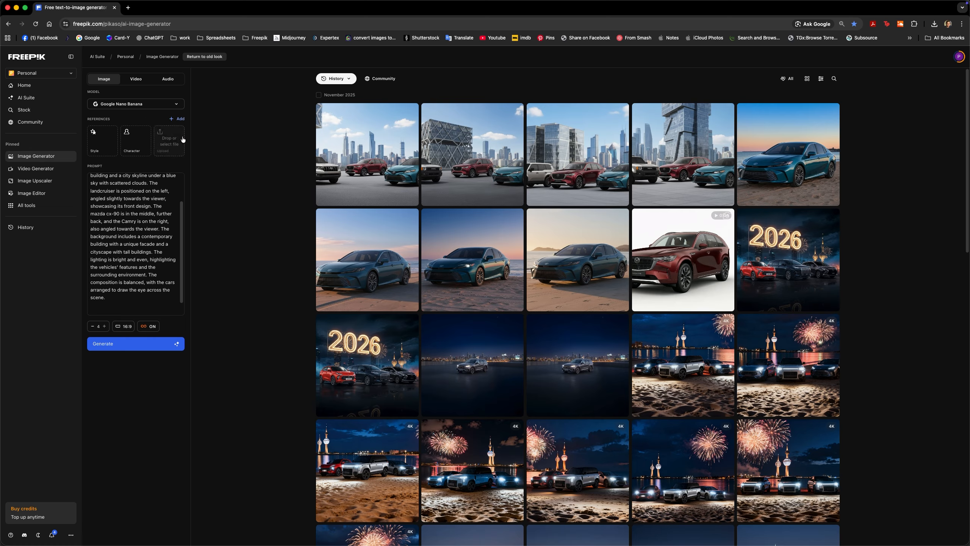
Preview range.jpg on the desktop to check the combined car line-up
{"action": "mouse_move", "coordinate": [969, 0]}
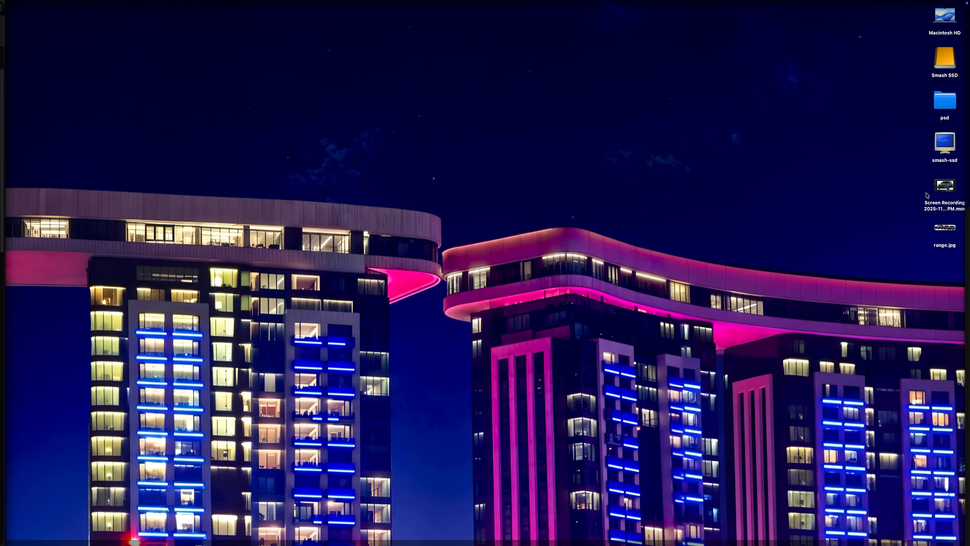
{"action": "left_click", "coordinate": [945, 229]}
{"action": "key", "text": "space"}
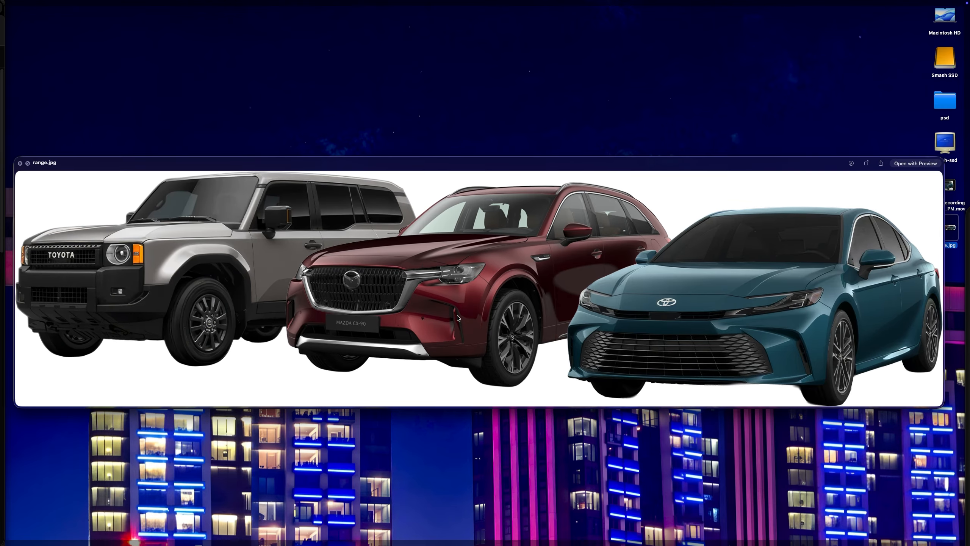
{"action": "key", "text": "space"}
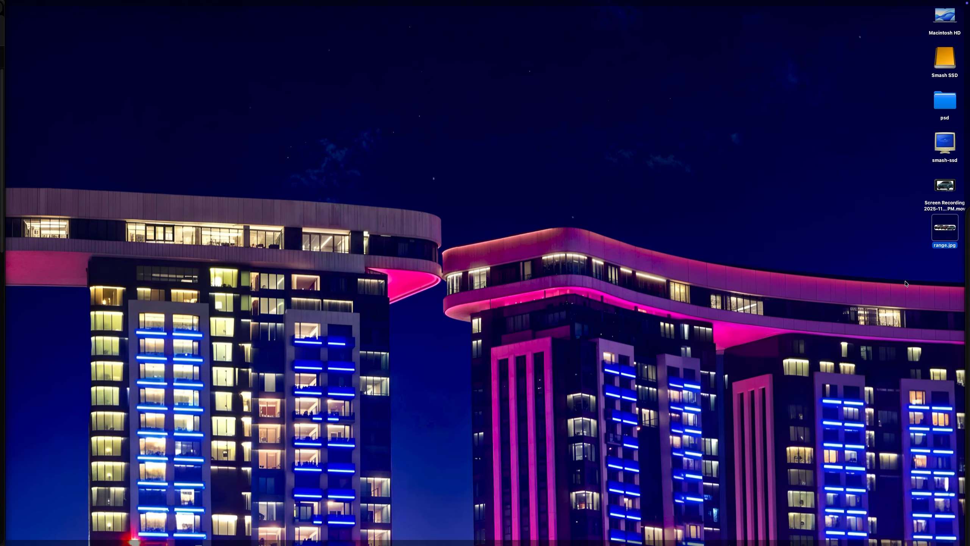
Add range.jpg from the desktop as the only reference image and generate four 16:9 images with the existing prompt
{"action": "left_click_drag", "start_coordinate": [945, 234], "coordinate": [168, 144]}
{"action": "key", "text": "super+Tab"}
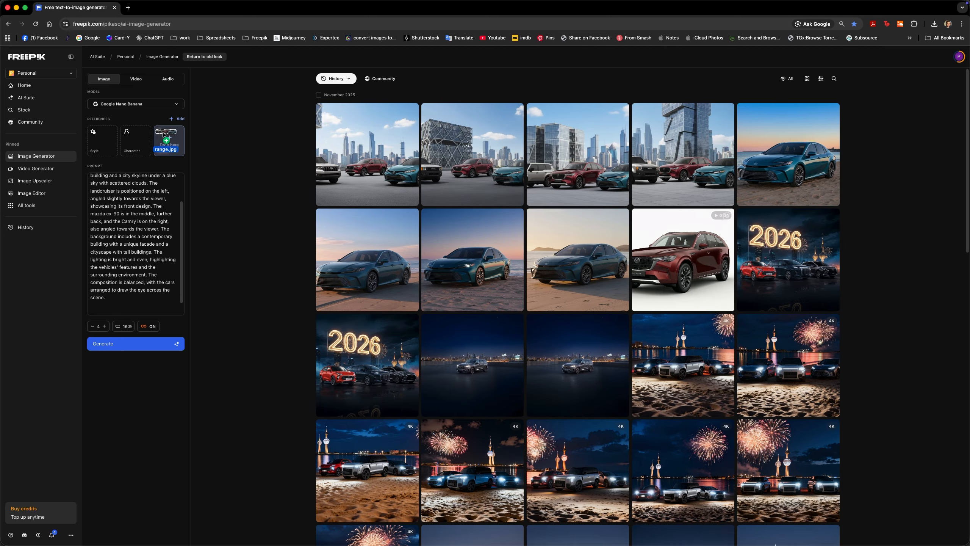
{"action": "left_click", "coordinate": [125, 378]}
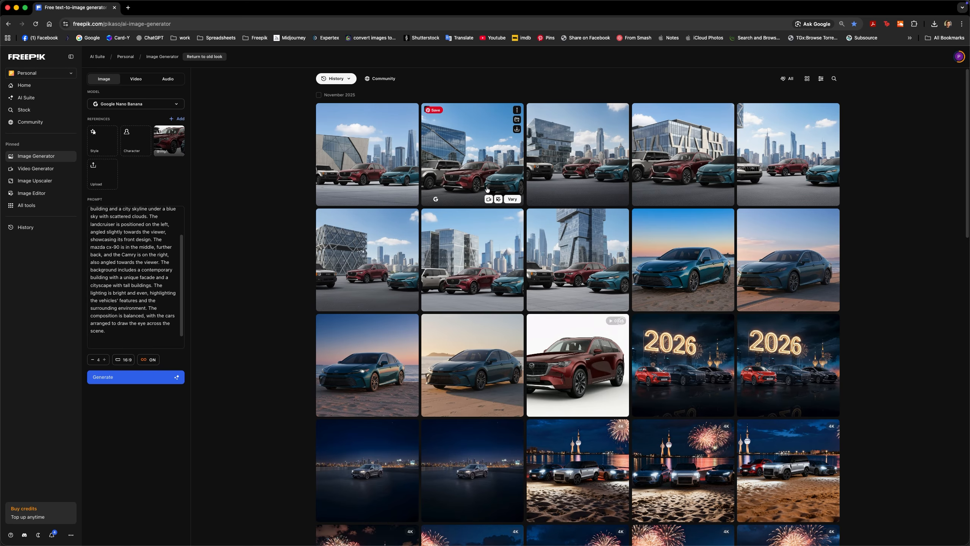
Open the fourth newly generated image enlarged and compare its cars with the original composite in Photoshop
{"action": "left_click", "coordinate": [671, 170]}
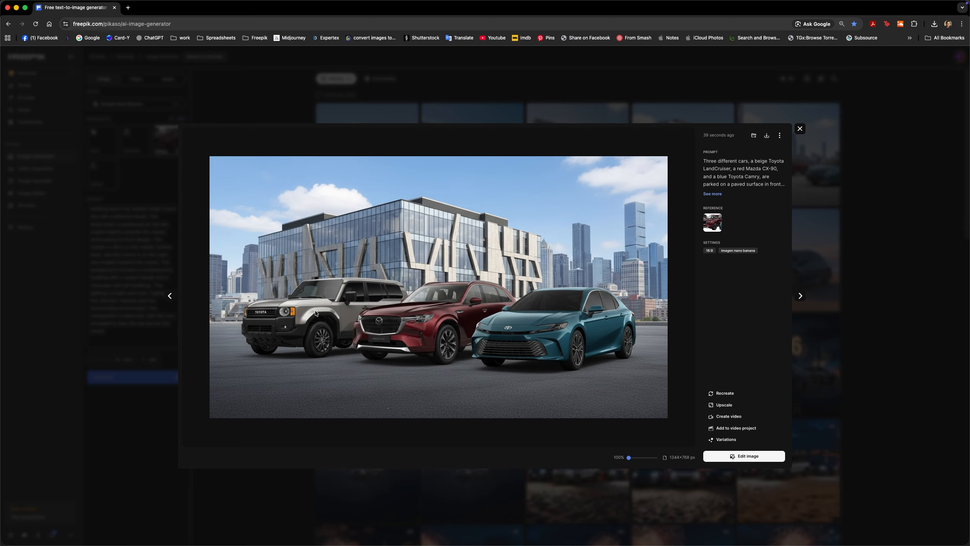
{"action": "key", "text": "super+Tab"}
{"action": "key", "text": "super+Tab"}
{"action": "key", "text": "super+Tab"}
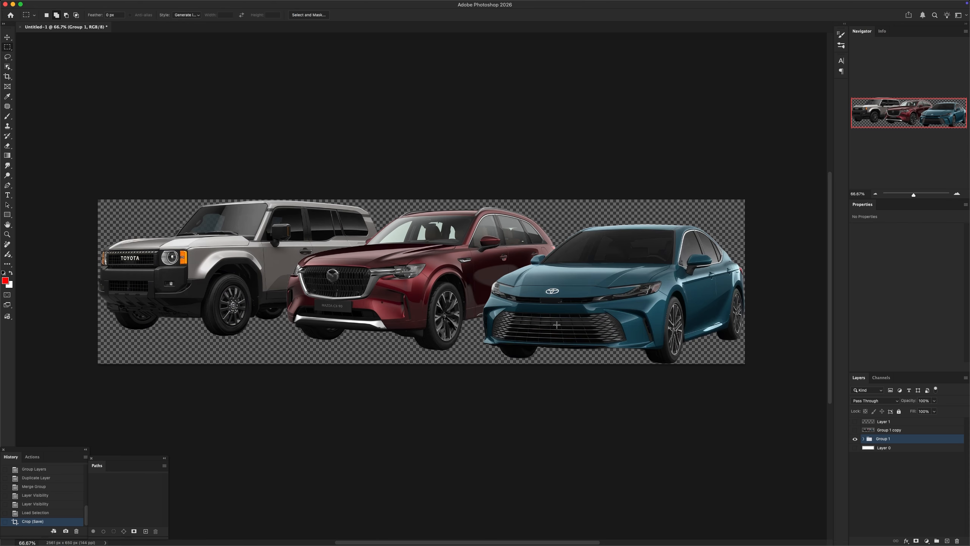
Switch between the Photoshop composite and the enlarged Freepik image to recheck the car details, and close the enlarged image
{"action": "key", "text": "super+Tab"}
{"action": "key", "text": "super+Tab"}
{"action": "key", "text": "super+Tab"}
{"action": "key", "text": "super+Tab"}
{"action": "key", "text": "super+Tab"}
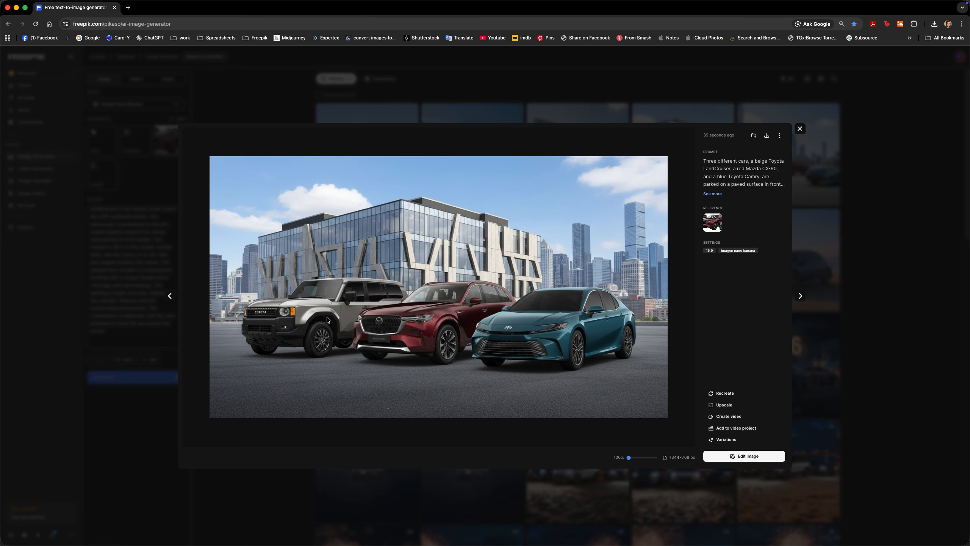
{"action": "key", "text": "Escape"}
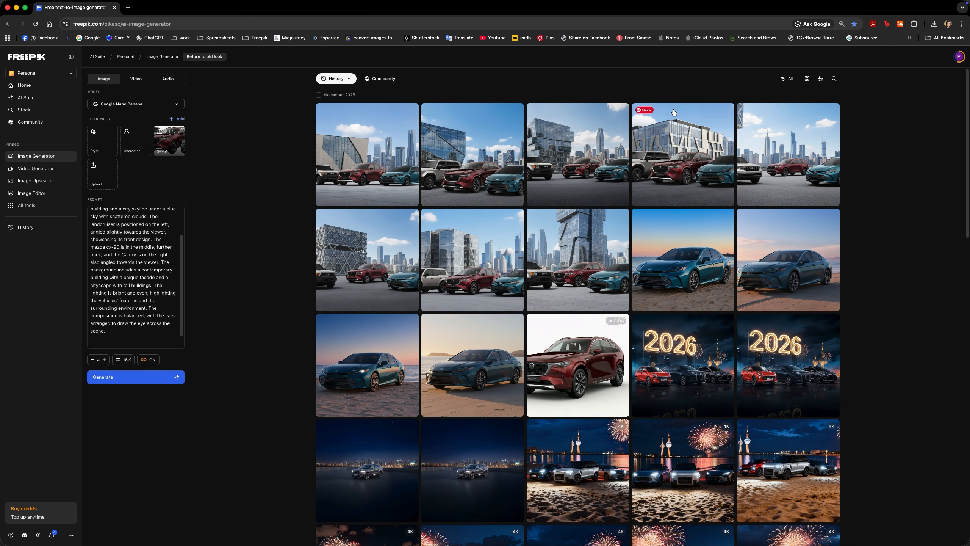
View the second and fourth generated images enlarged to check how the cars blend into the scene
{"action": "left_click", "coordinate": [485, 172]}
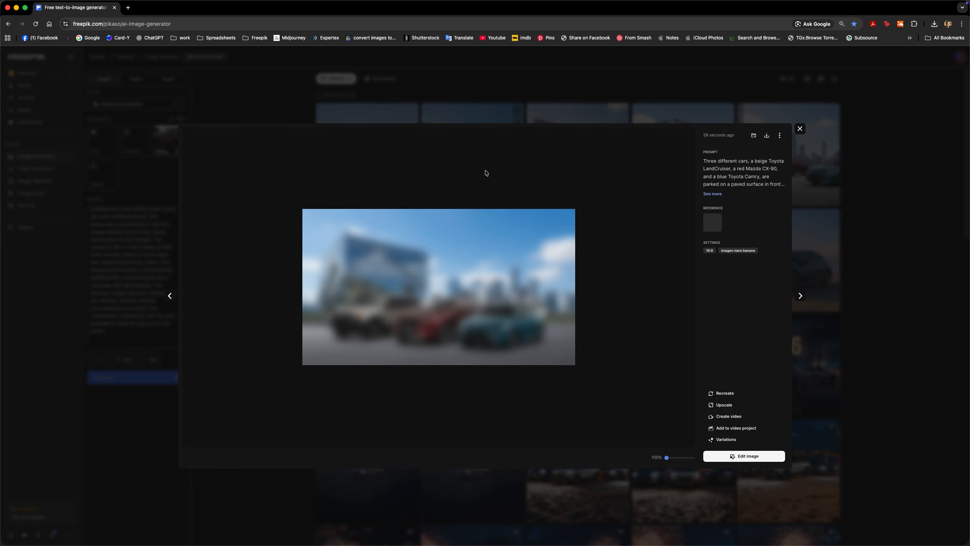
{"action": "key", "text": "Escape"}
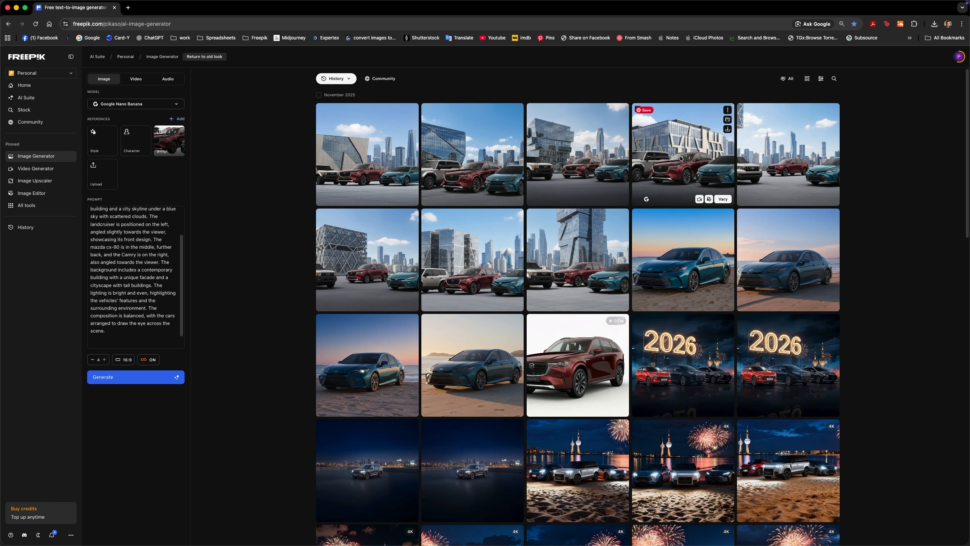
{"action": "left_click", "coordinate": [683, 143]}
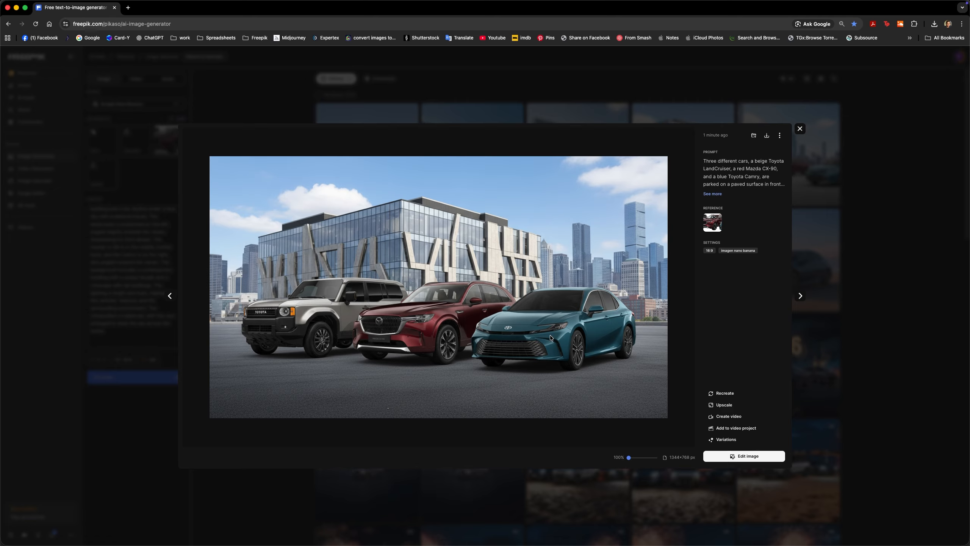
{"action": "key", "text": "Escape"}
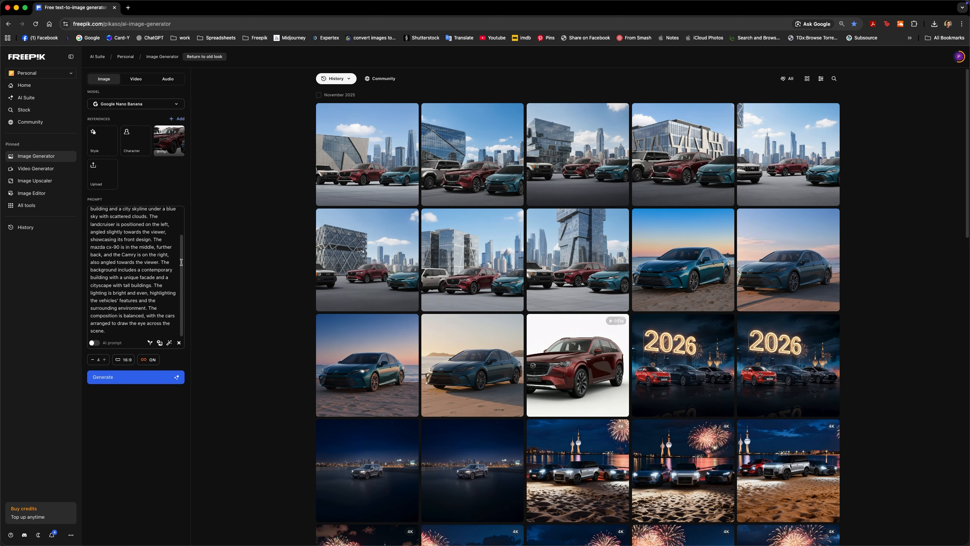
Insert "The sun illuminates the scene from the right side, where you can see the suns reflections on the car." before the prompt's lighting sentence
{"action": "left_click", "coordinate": [151, 285]}
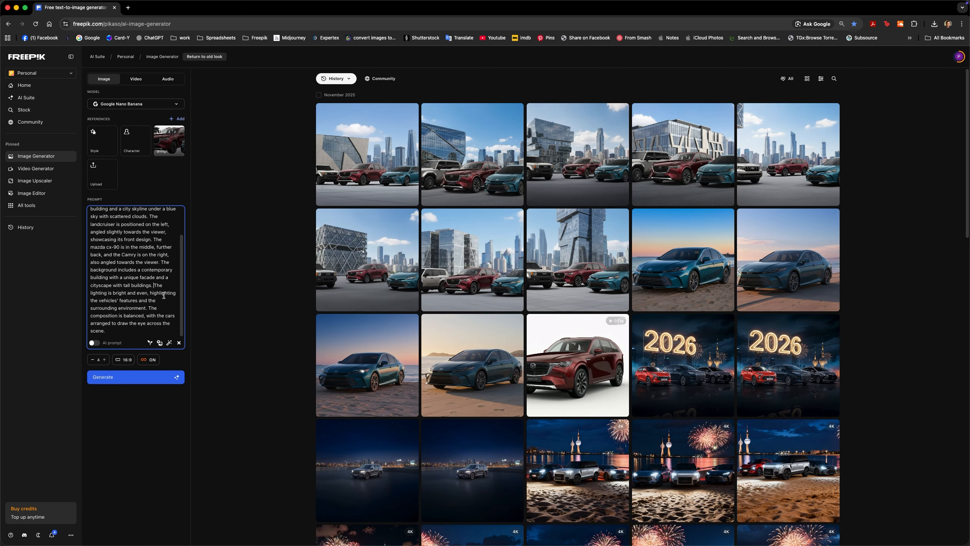
{"action": "type", "text": "The sun"}
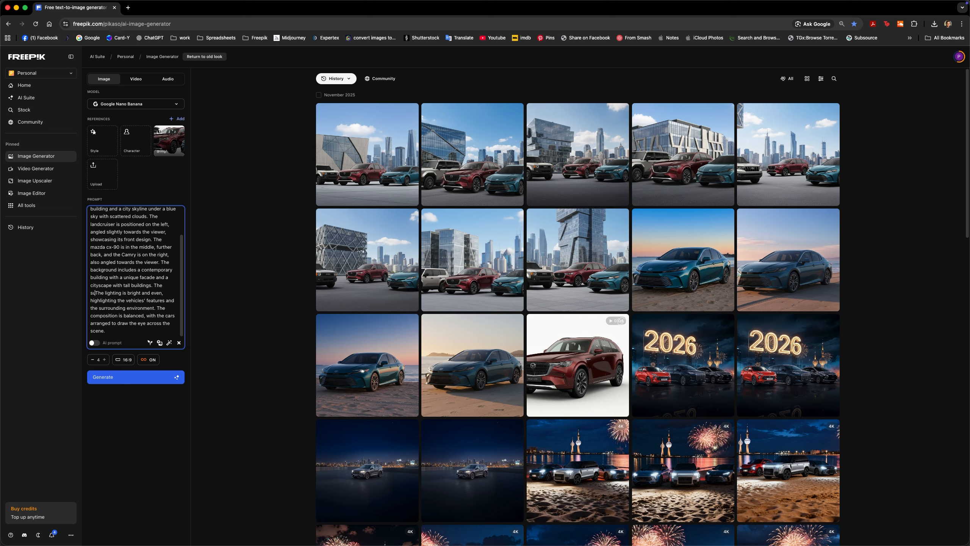
{"action": "type", "text": " illuminate"}
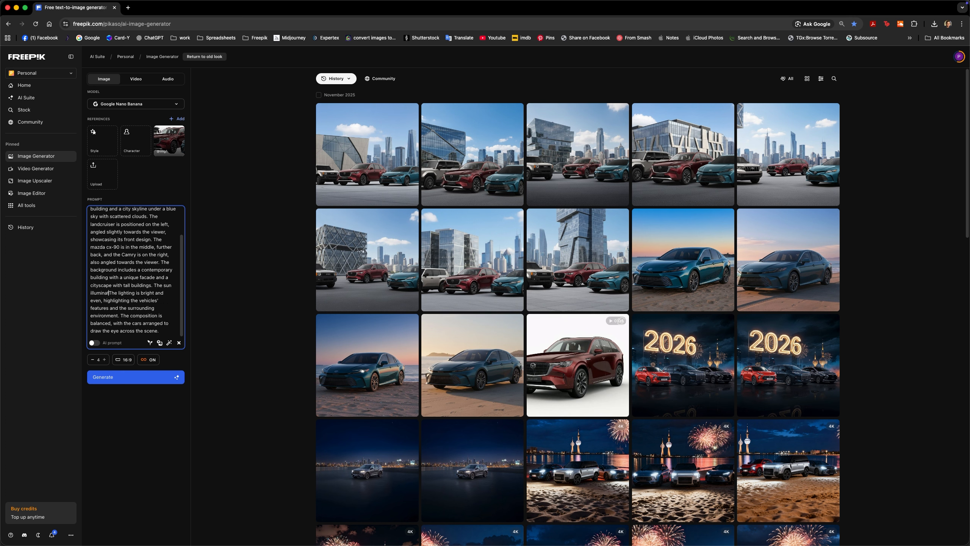
{"action": "type", "text": "s the scene from the"}
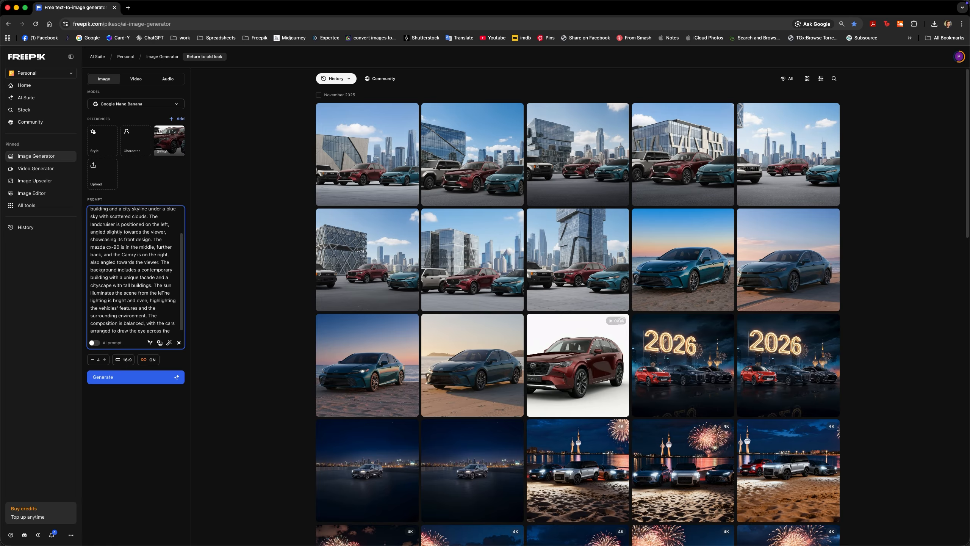
{"action": "type", "text": " right side, whe"}
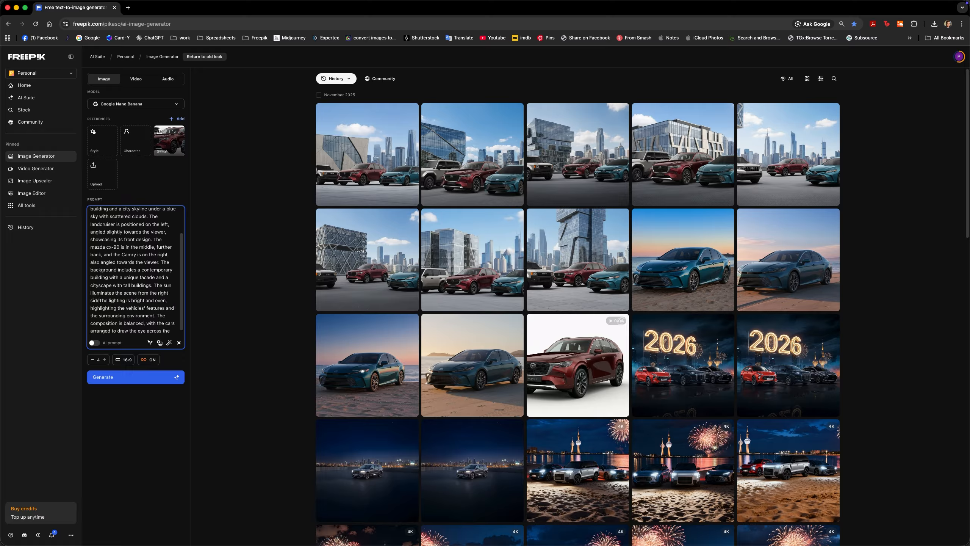
{"action": "type", "text": "re you car"}
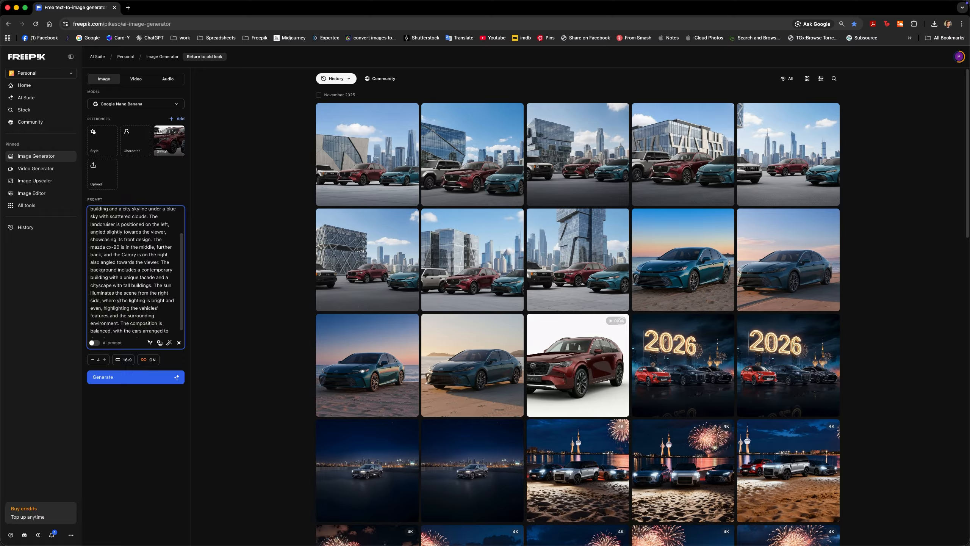
{"action": "type", "text": " s"}
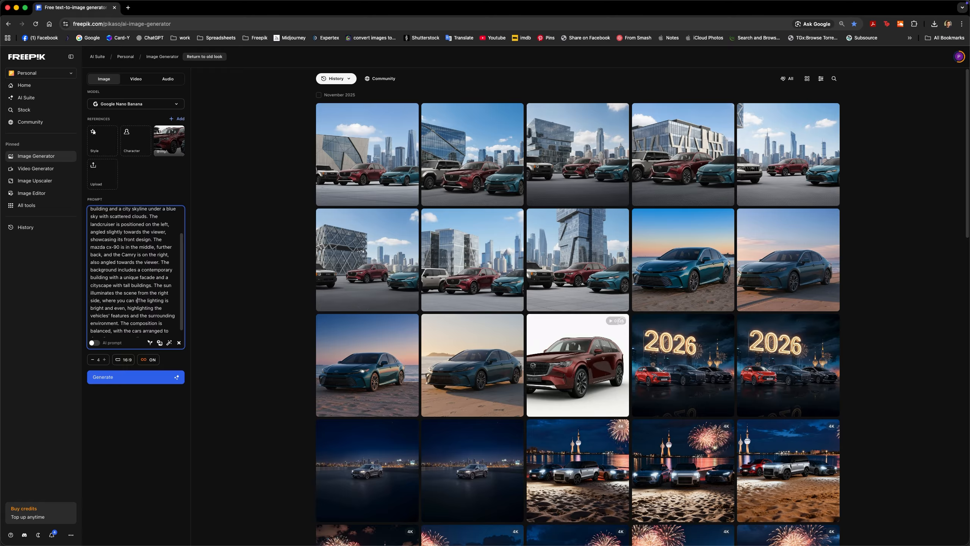
{"action": "type", "text": "ee the "}
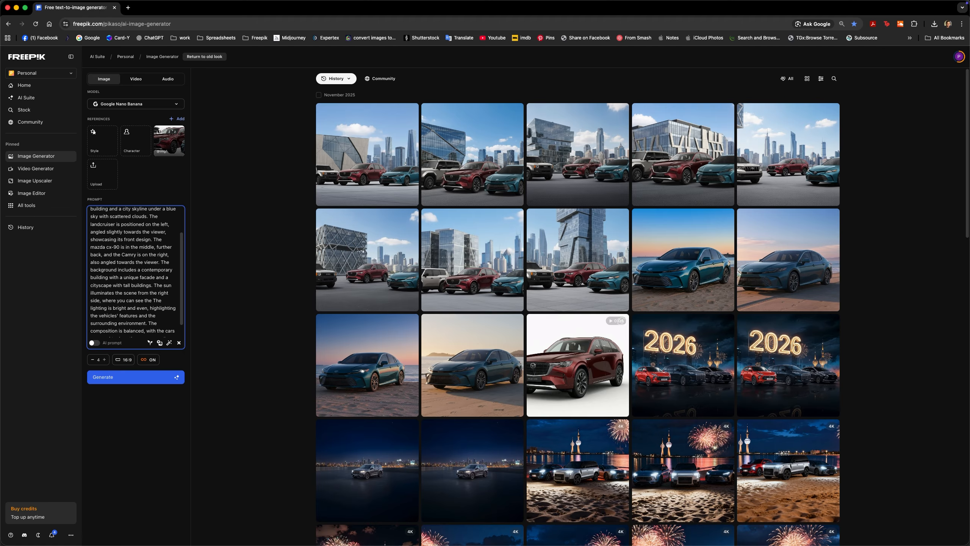
{"action": "type", "text": "suns refle"}
{"action": "type", "text": "ction"}
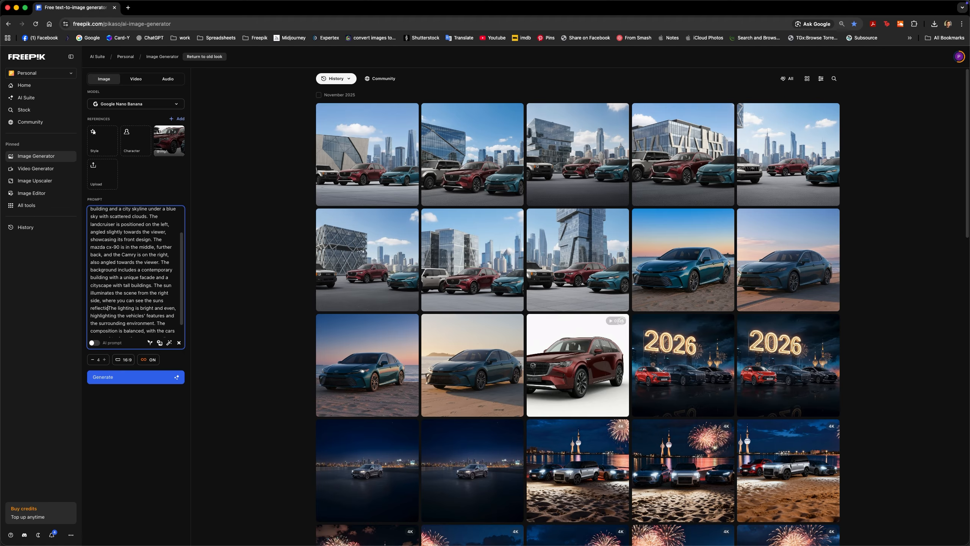
{"action": "type", "text": "s"}
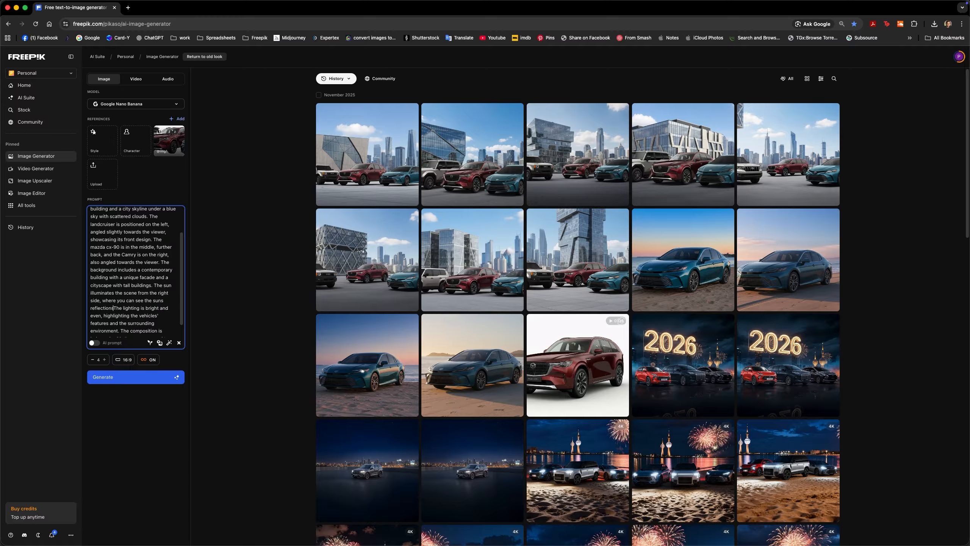
{"action": "type", "text": " on the car"}
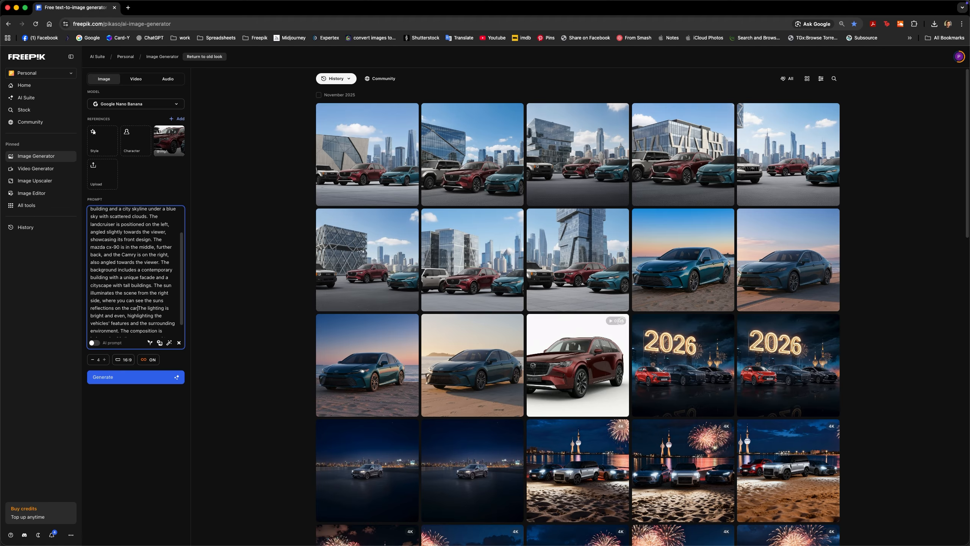
{"action": "type", "text": "."}
Replace "even" with "warm" in the prompt's lighting sentence and generate four 16:9 images
{"action": "key", "text": "shift+Right"}
{"action": "key", "text": "shift+Right"}
{"action": "key", "text": "shift+Right"}
{"action": "type", "text": "warm"}
{"action": "key", "text": "Down"}
{"action": "key", "text": "Down"}
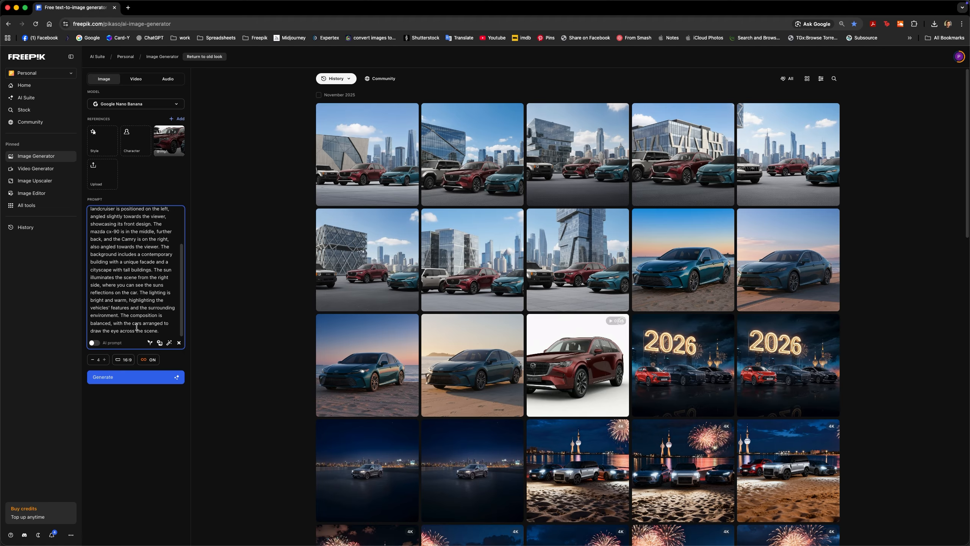
{"action": "left_click", "coordinate": [133, 376]}
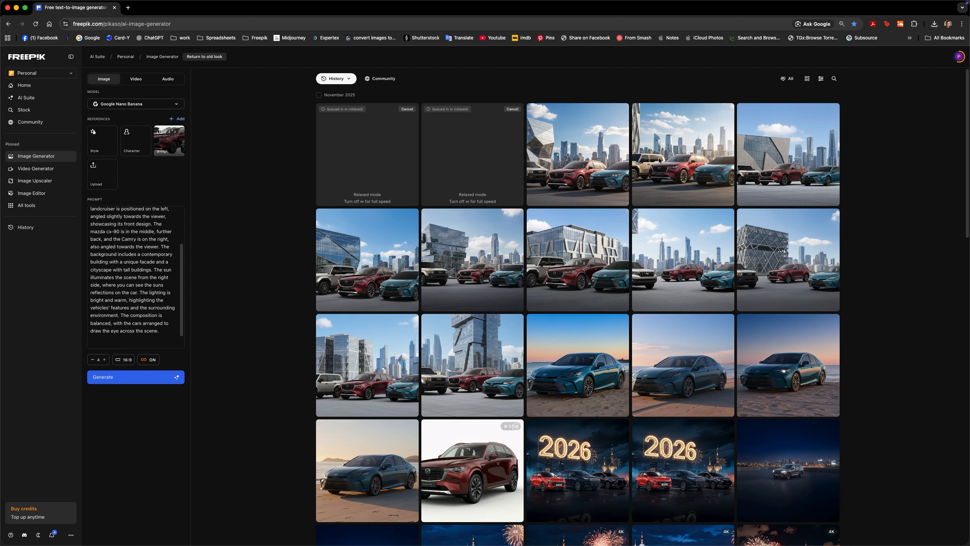
Open the new warm-lit image with the lattice-facade building enlarged, compare its cars with the Photoshop composite, and close it
{"action": "left_click", "coordinate": [685, 164]}
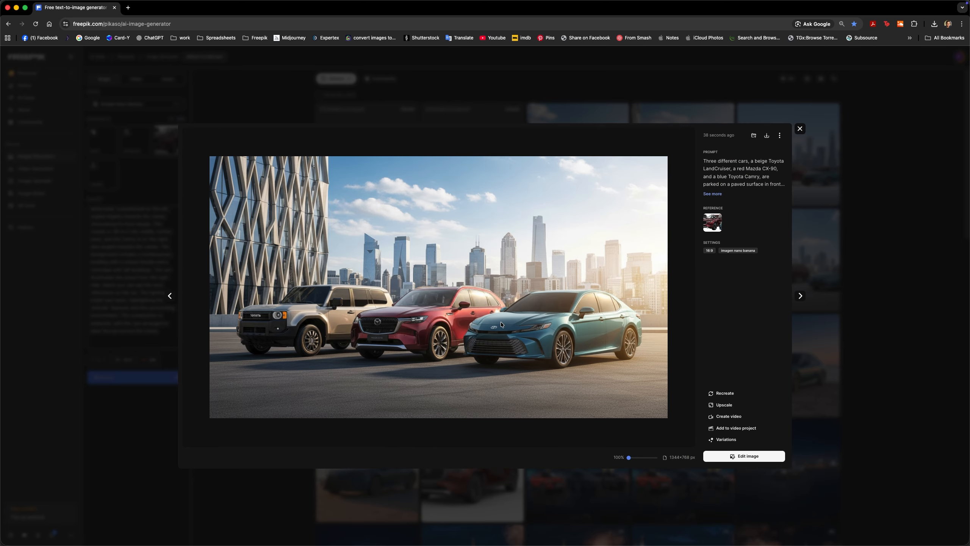
{"action": "key", "text": "super+Tab"}
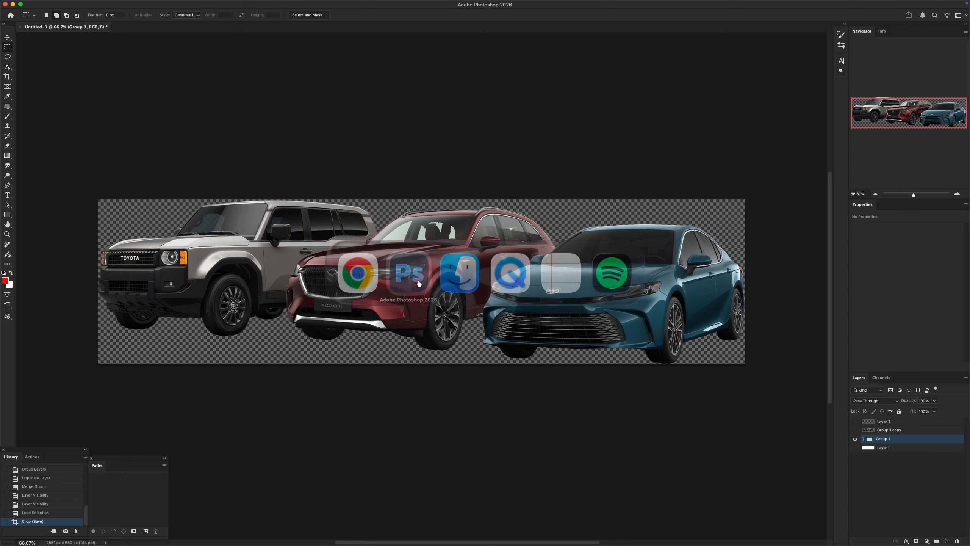
{"action": "key", "text": "super+Tab"}
{"action": "key", "text": "super+Tab"}
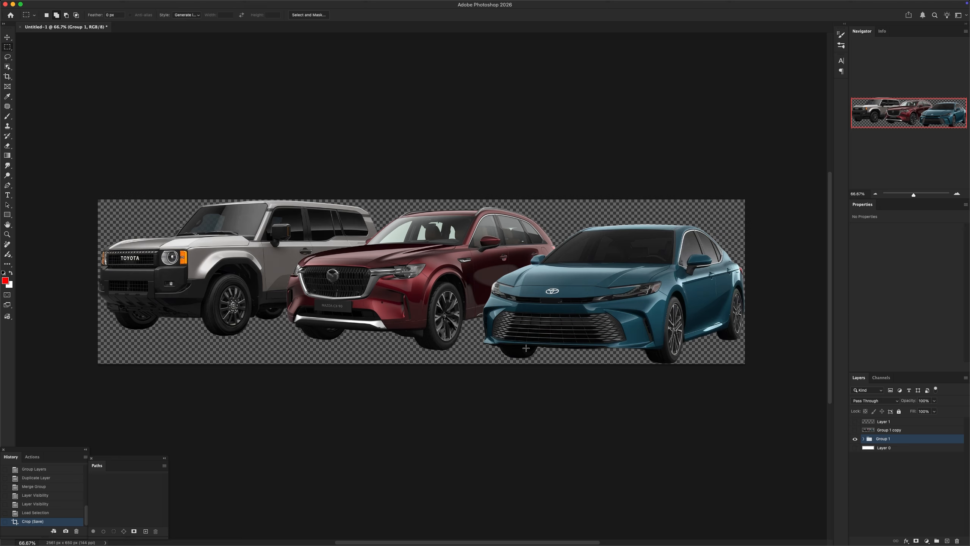
{"action": "key", "text": "super+Tab"}
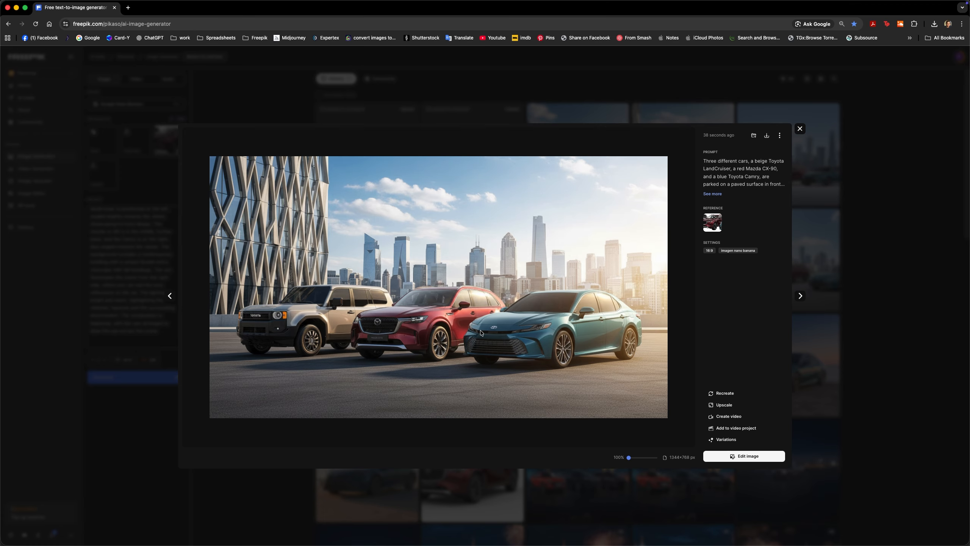
{"action": "key", "text": "super+Tab"}
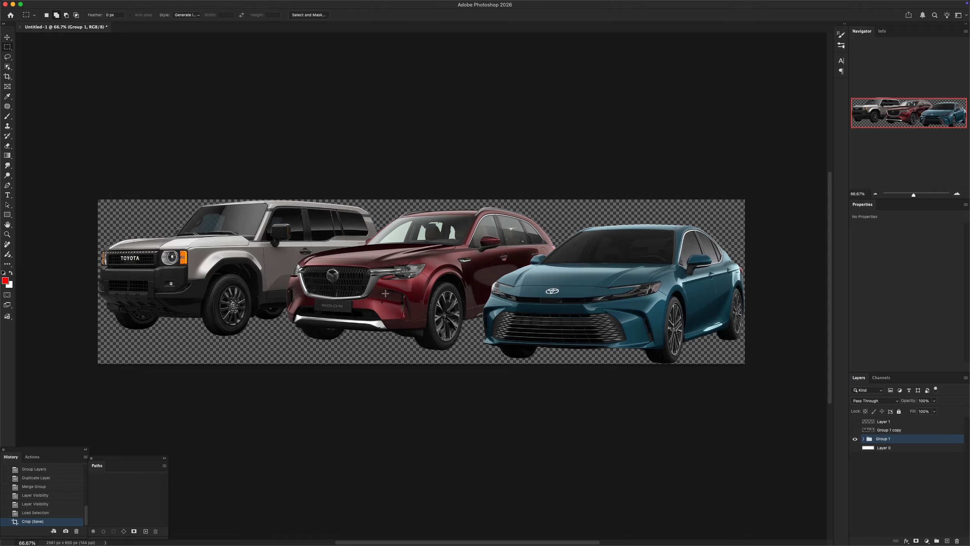
{"action": "key", "text": "super+Tab"}
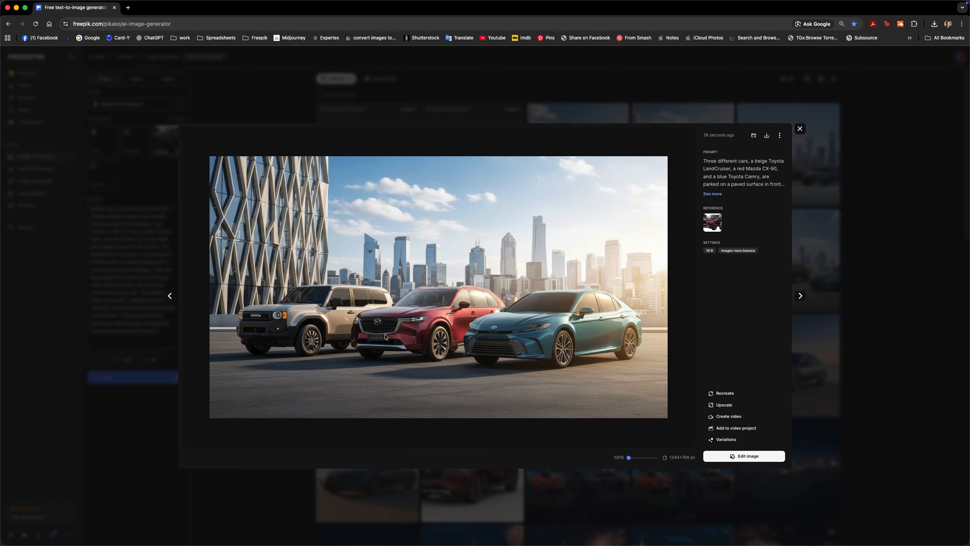
{"action": "key", "text": "super+Tab"}
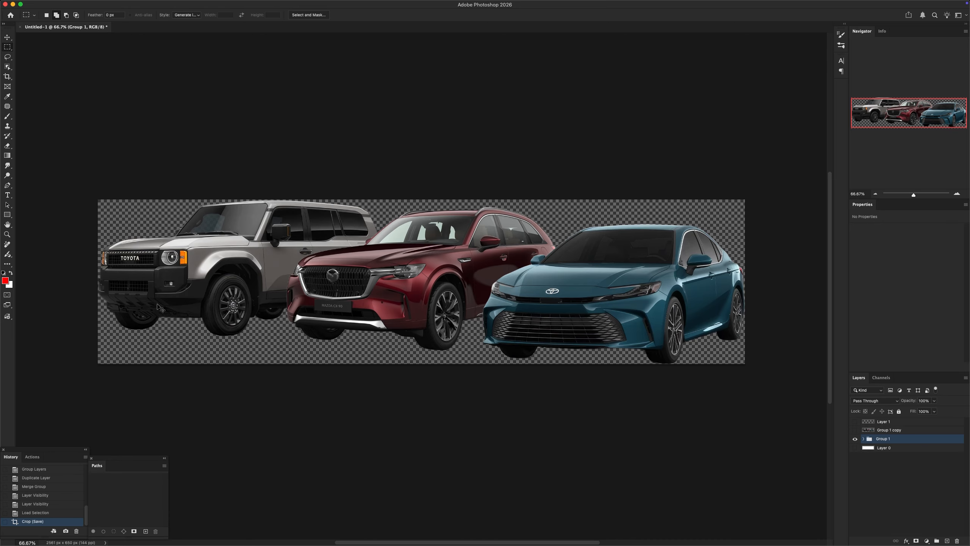
{"action": "key", "text": "super+Tab"}
{"action": "key", "text": "super+Tab"}
{"action": "key", "text": "super+Tab"}
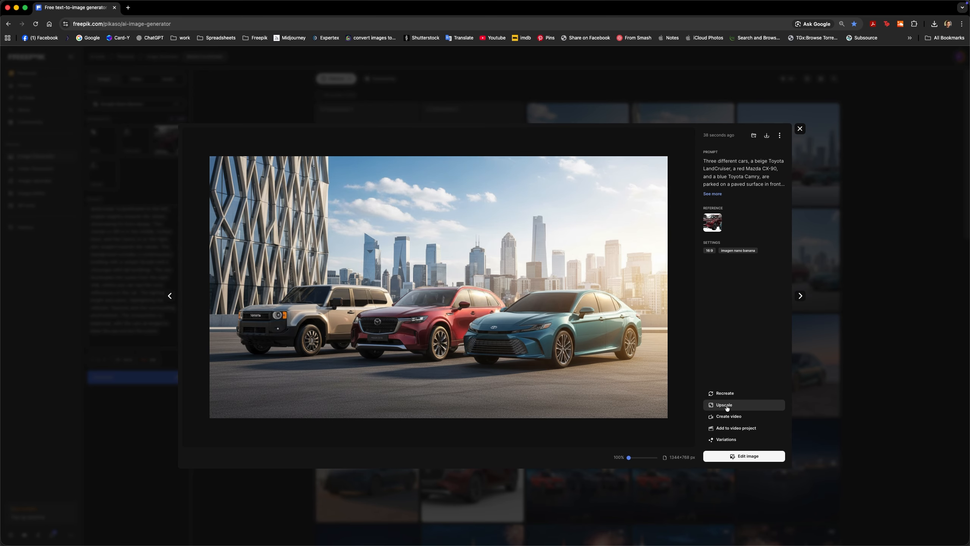
{"action": "left_click", "coordinate": [721, 184]}
{"action": "key", "text": "Escape"}
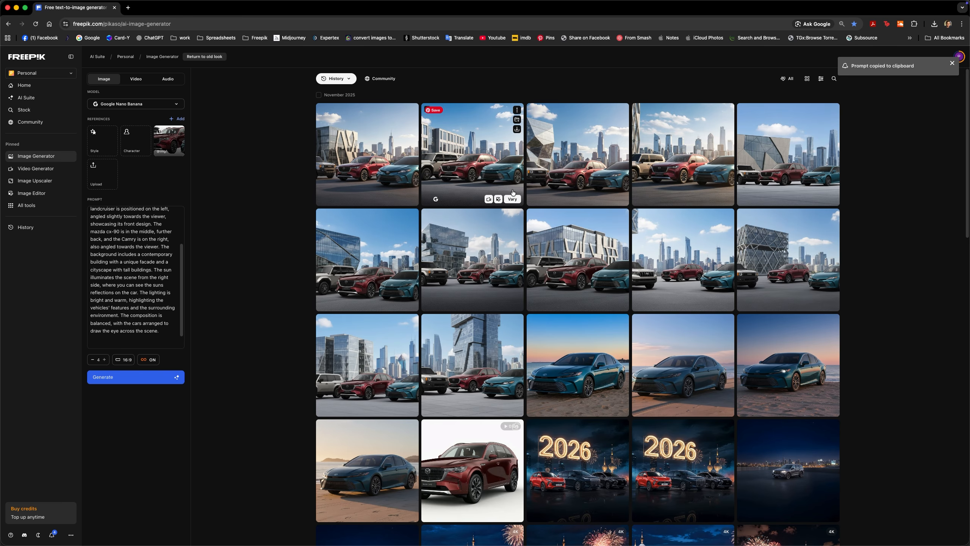
Check the second new image enlarged, and send the fourth one, with the lattice-facade building, to the Image Upscaler
{"action": "left_click", "coordinate": [490, 176]}
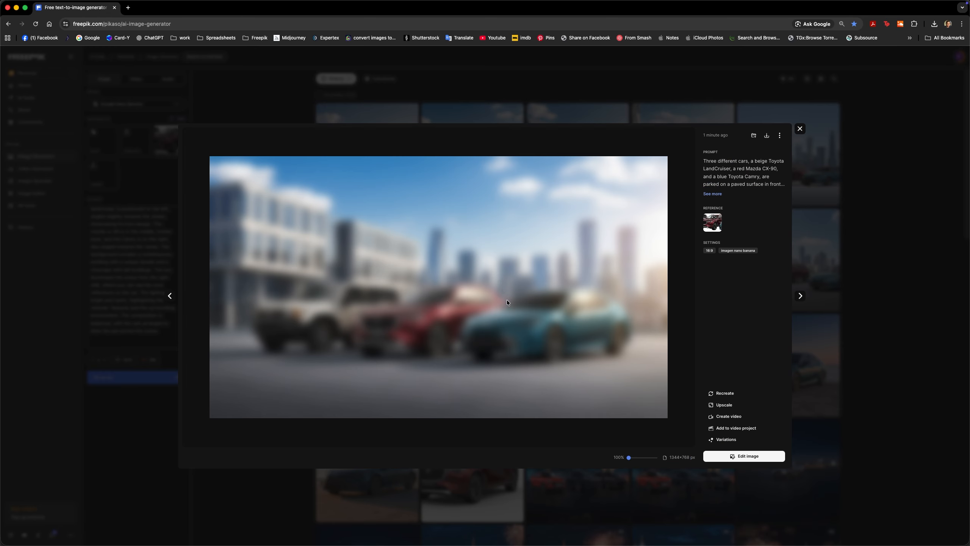
{"action": "key", "text": "Escape"}
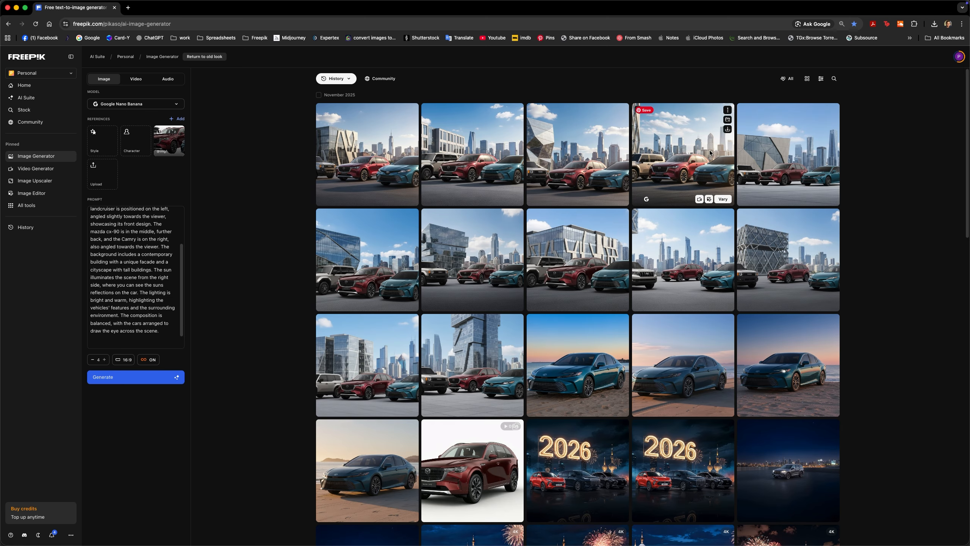
{"action": "left_click", "coordinate": [704, 164]}
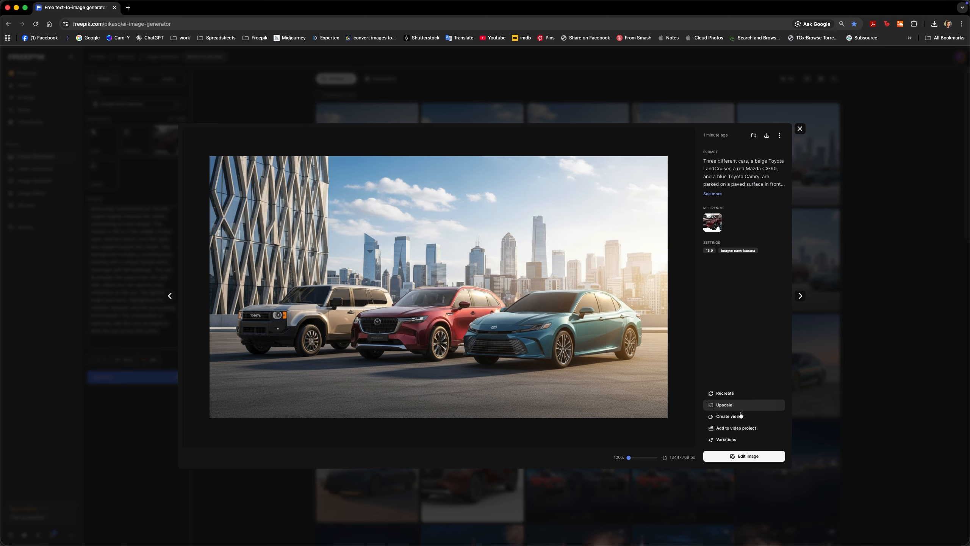
{"action": "left_click", "coordinate": [727, 406]}
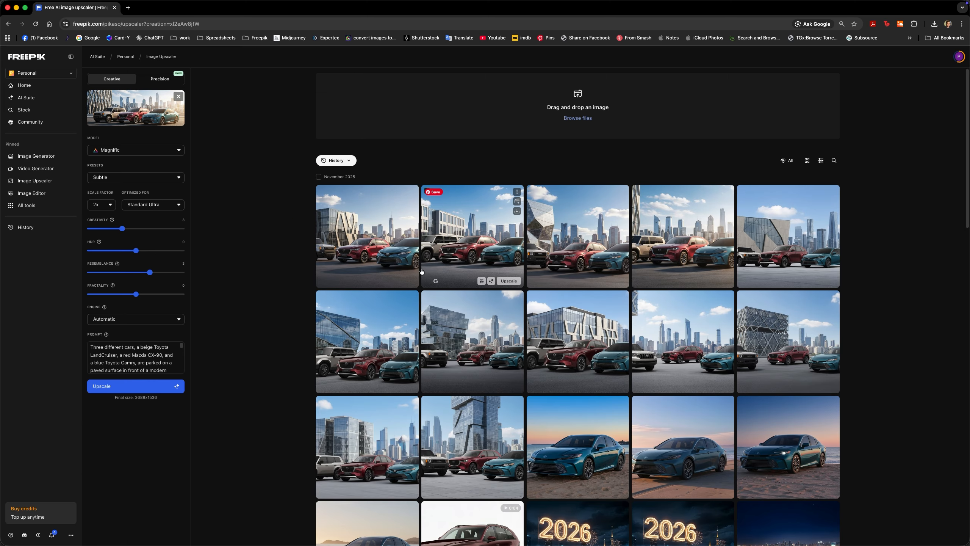
Set the upscaler to the Classic model with imagination None and 4k resolution
{"action": "left_click", "coordinate": [123, 150]}
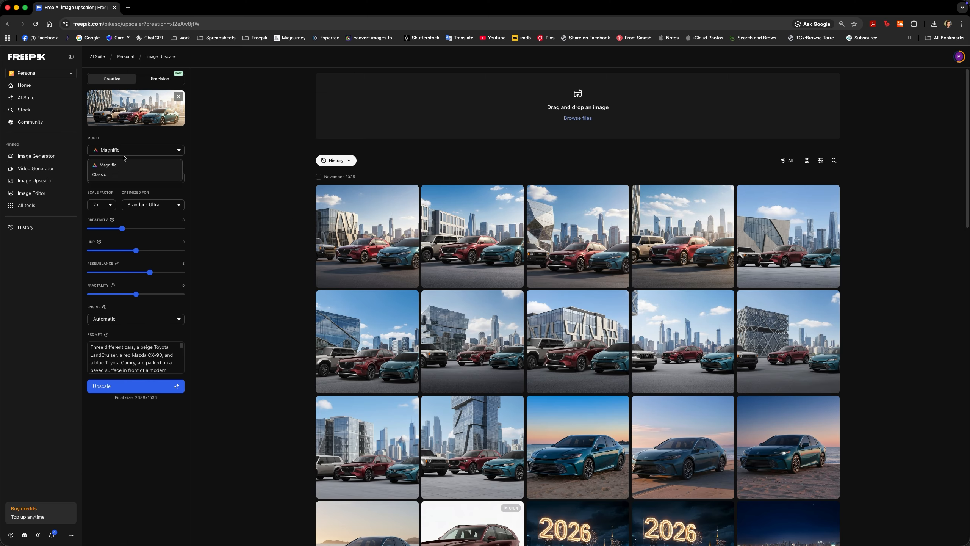
{"action": "left_click", "coordinate": [122, 175]}
{"action": "left_click", "coordinate": [100, 206]}
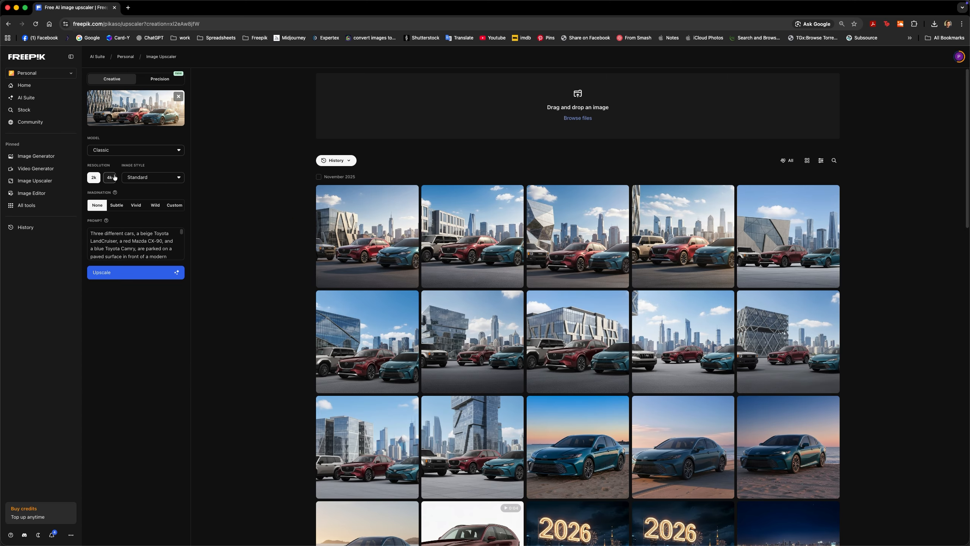
{"action": "left_click", "coordinate": [109, 177]}
Check the prompt kept for the three-car image and start the 4k upscale
{"action": "left_click", "coordinate": [120, 239]}
{"action": "key", "text": "super+a"}
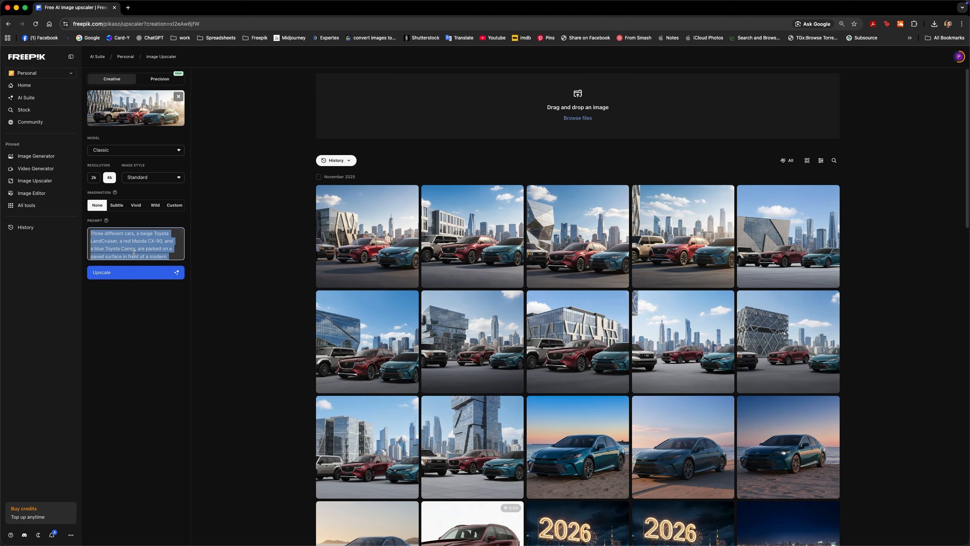
{"action": "left_click", "coordinate": [132, 275]}
Switch to Photoshop and create a white 2560 × 1440 pixel RGB document at 72 pixels/inch
{"action": "key", "text": "super+Tab"}
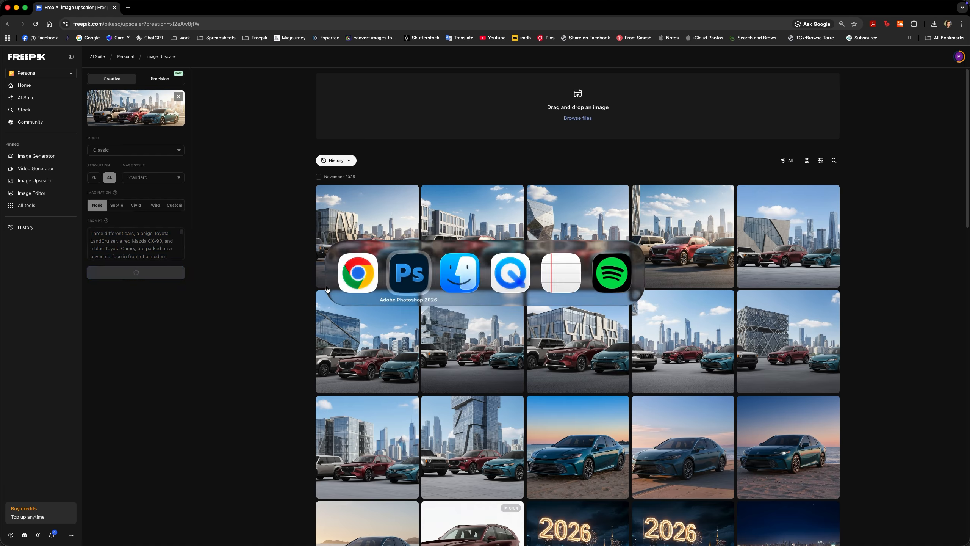
{"action": "left_click", "coordinate": [405, 284]}
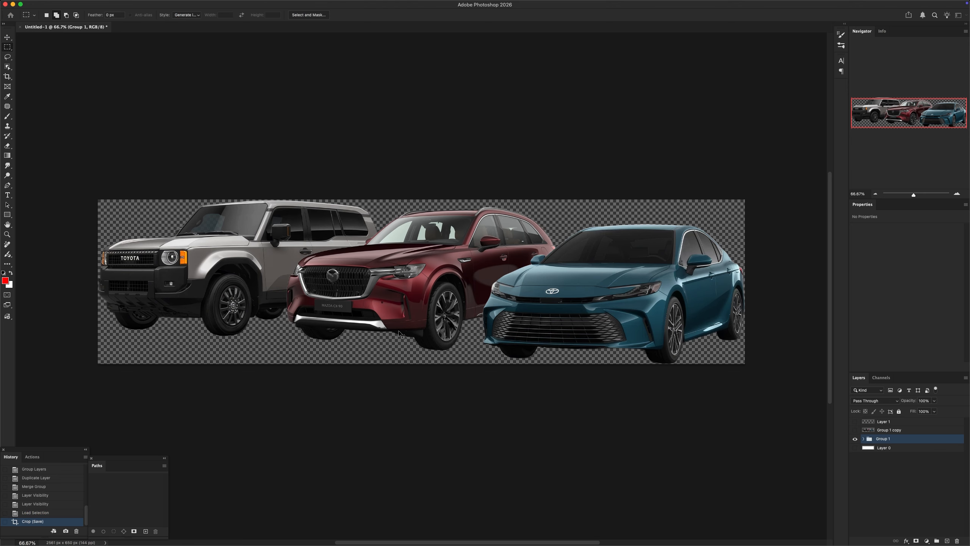
{"action": "key", "text": "super+n"}
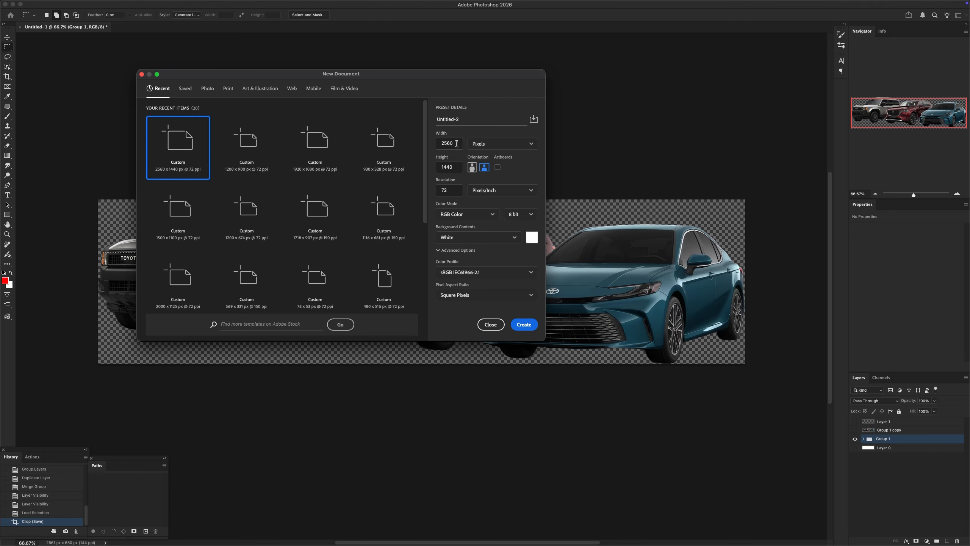
{"action": "key", "text": "Tab"}
{"action": "key", "text": "Tab"}
{"action": "left_click", "coordinate": [524, 324]}
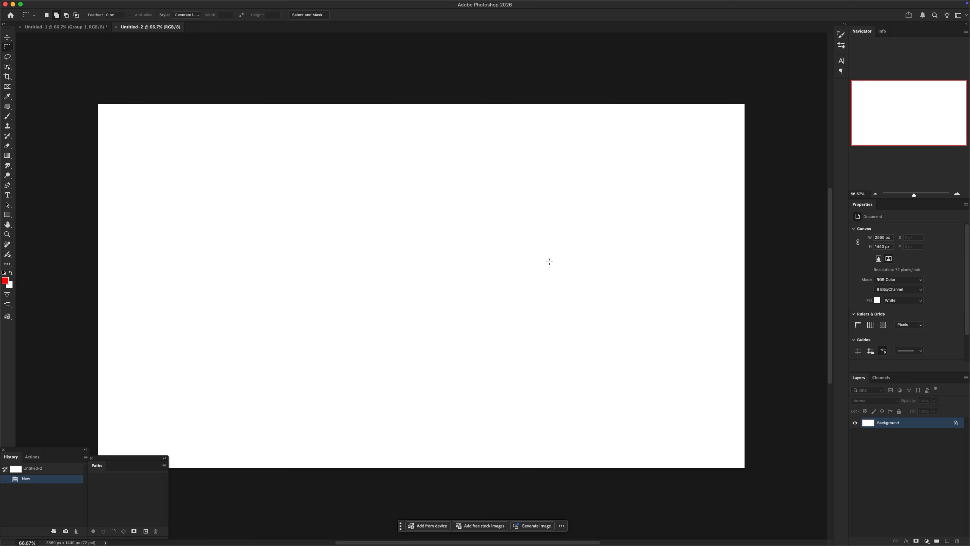
{"action": "key", "text": "super+s"}
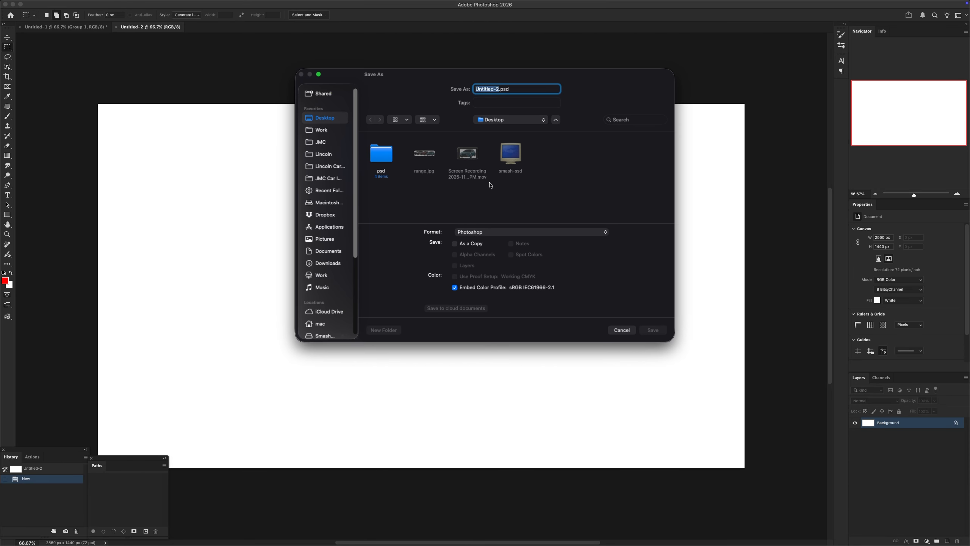
{"action": "key", "text": "Escape"}
Return to Freepik, open the newly upscaled image enlarged, and compare its before and after versions
{"action": "key", "text": "super+Tab"}
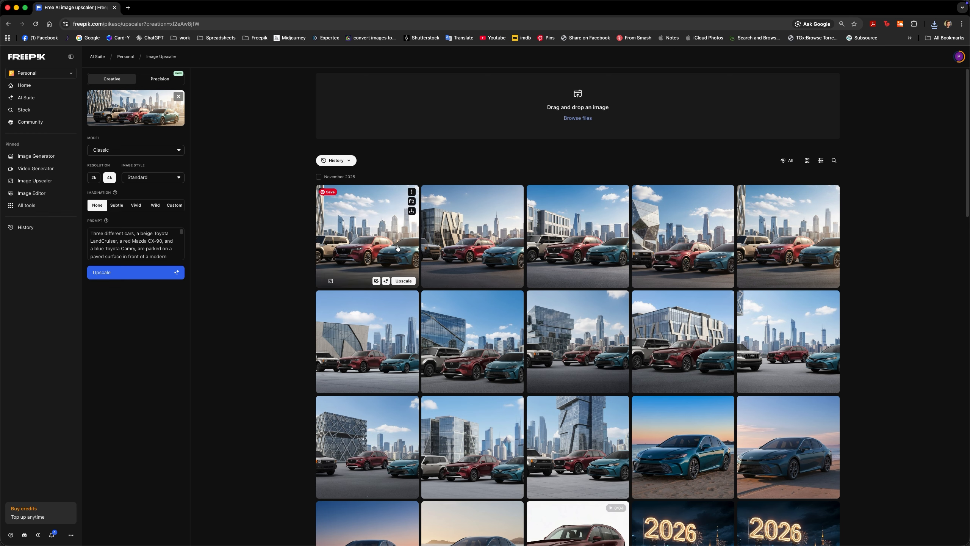
{"action": "left_click", "coordinate": [400, 268]}
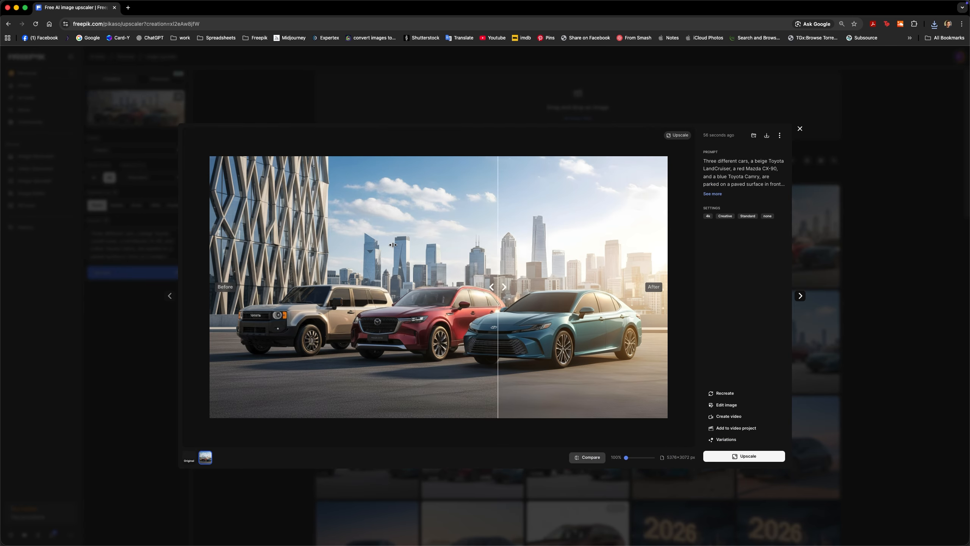
{"action": "mouse_move", "coordinate": [270, 287]}
{"action": "left_mouse_down"}
{"action": "mouse_move", "coordinate": [236, 285]}
{"action": "mouse_move", "coordinate": [256, 283]}
{"action": "left_mouse_up"}
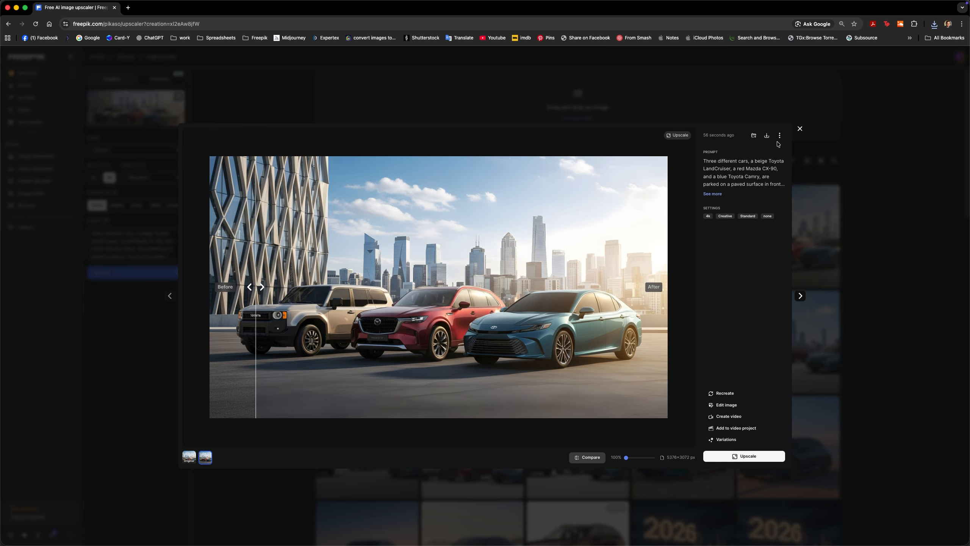
Download the upscaled image as PNG and place the downloaded file in the new Photoshop document
{"action": "left_click", "coordinate": [766, 137]}
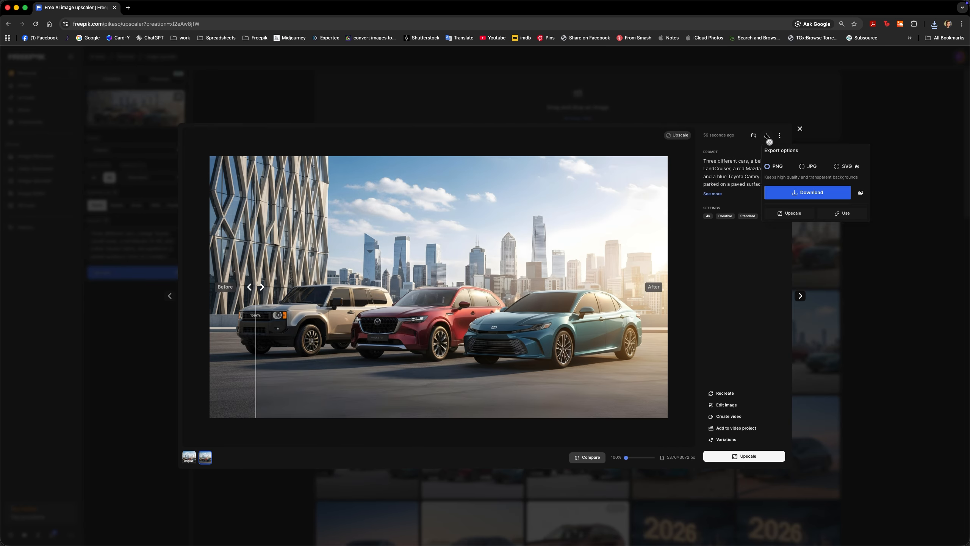
{"action": "left_click", "coordinate": [799, 193]}
{"action": "left_click_drag", "start_coordinate": [872, 47], "coordinate": [483, 282]}
{"action": "key", "text": "super+Tab"}
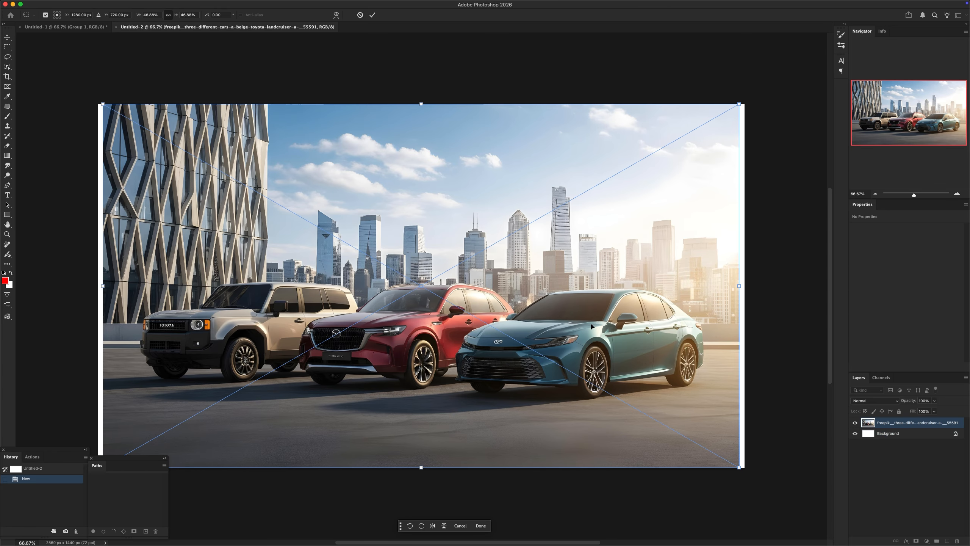
Scale the placed image to the full 2560 px canvas width and hide the Background layer beneath it
{"action": "left_click_drag", "start_coordinate": [739, 287], "coordinate": [744, 288]}
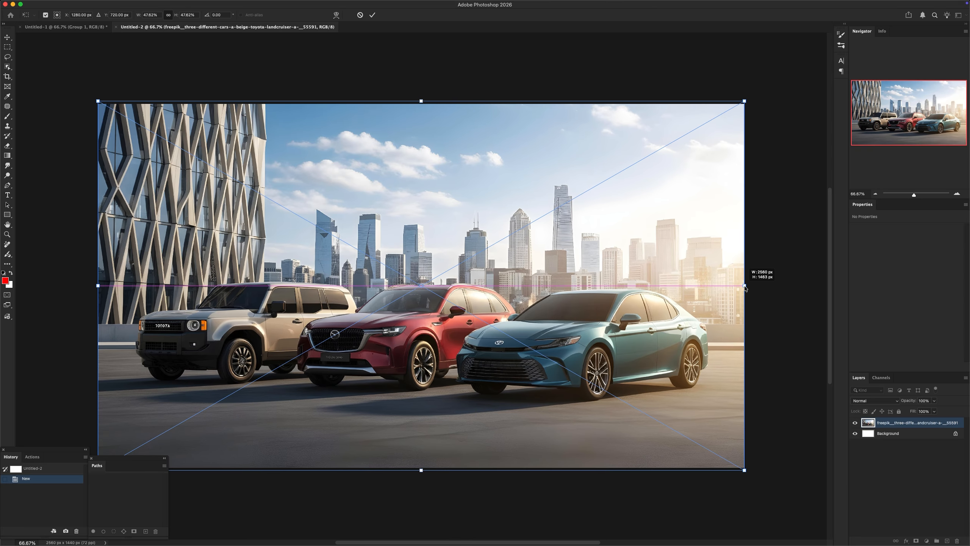
{"action": "key", "text": "Return"}
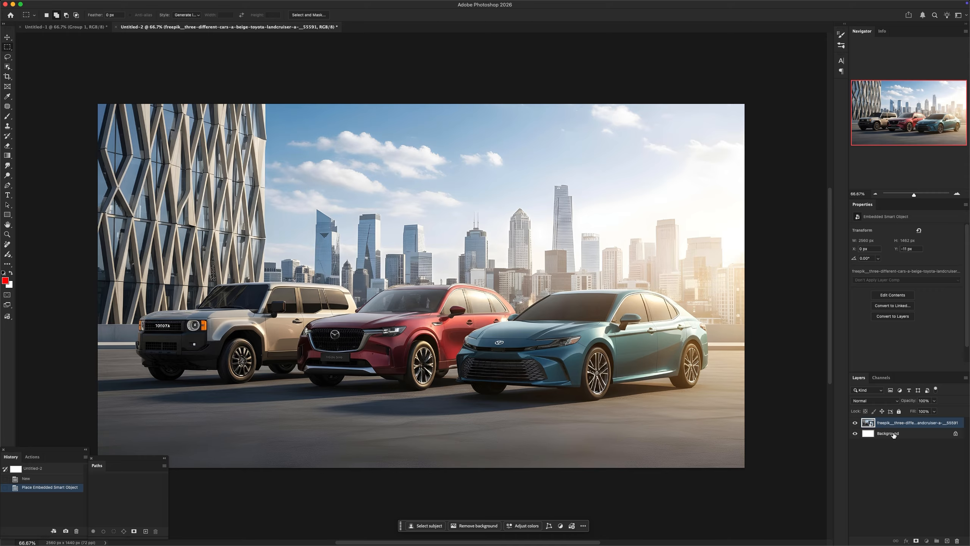
{"action": "left_click", "coordinate": [892, 437]}
{"action": "left_click", "coordinate": [855, 434]}
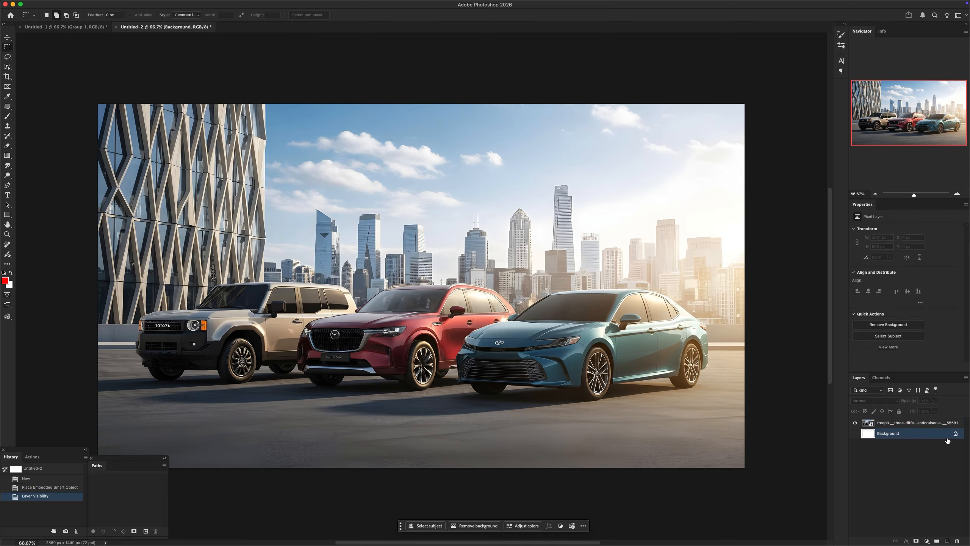
{"action": "left_click", "coordinate": [897, 422]}
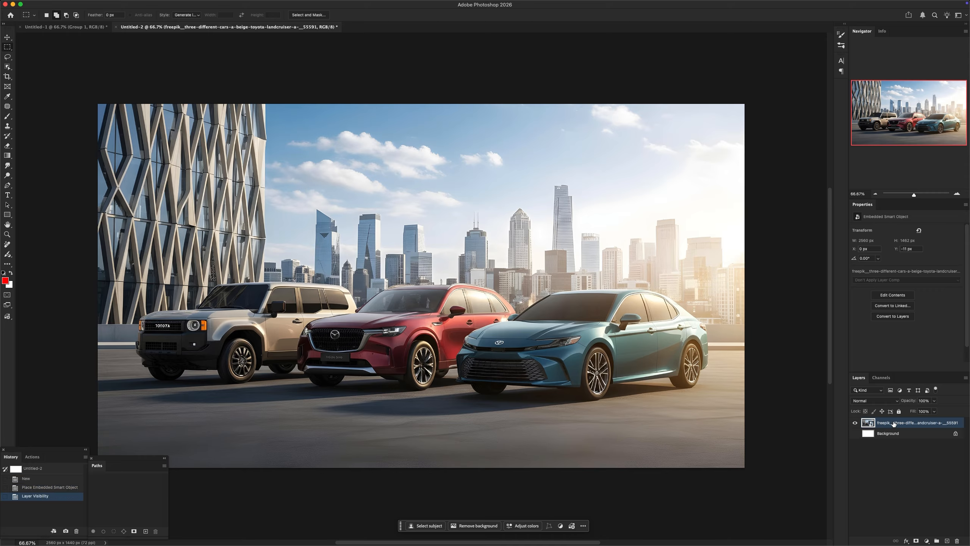
Select the three cars in the placed image with Object Selection and copy them to a new layer
{"action": "key", "text": "w"}
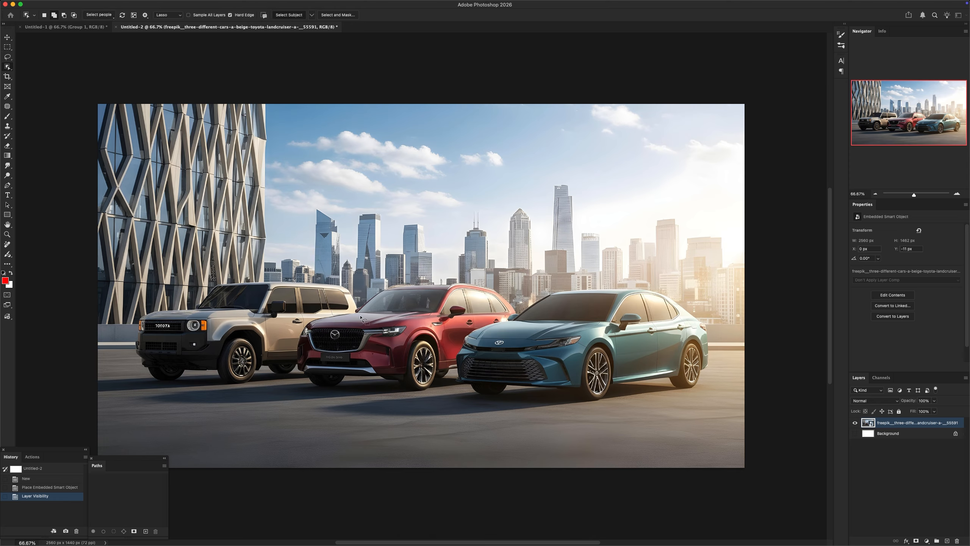
{"action": "left_click", "coordinate": [373, 336]}
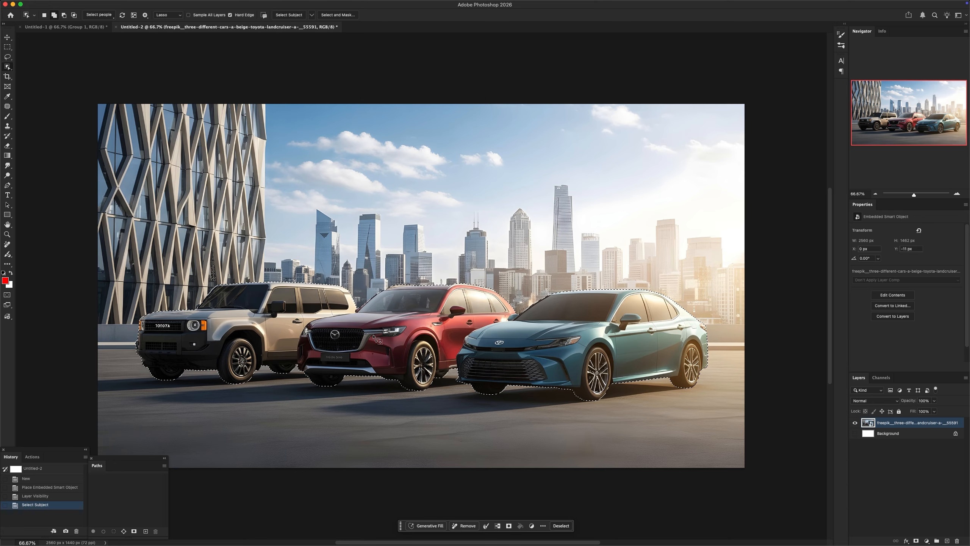
{"action": "key", "text": "super+j"}
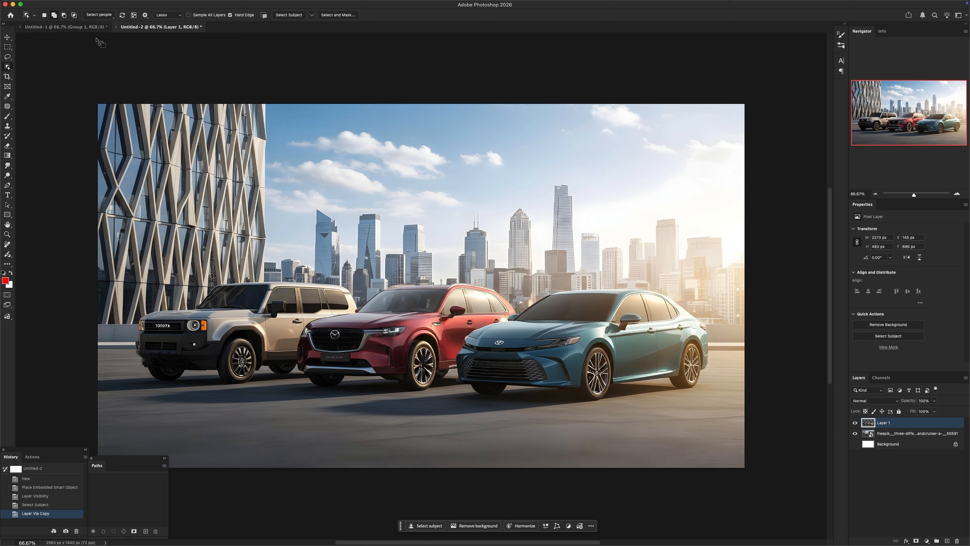
Inspect the badges and plate on the upscaled Land Cruiser and Mazda against the original cars in the Untitled-1 composite
{"action": "left_click_drag", "start_coordinate": [317, 355], "coordinate": [484, 311]}
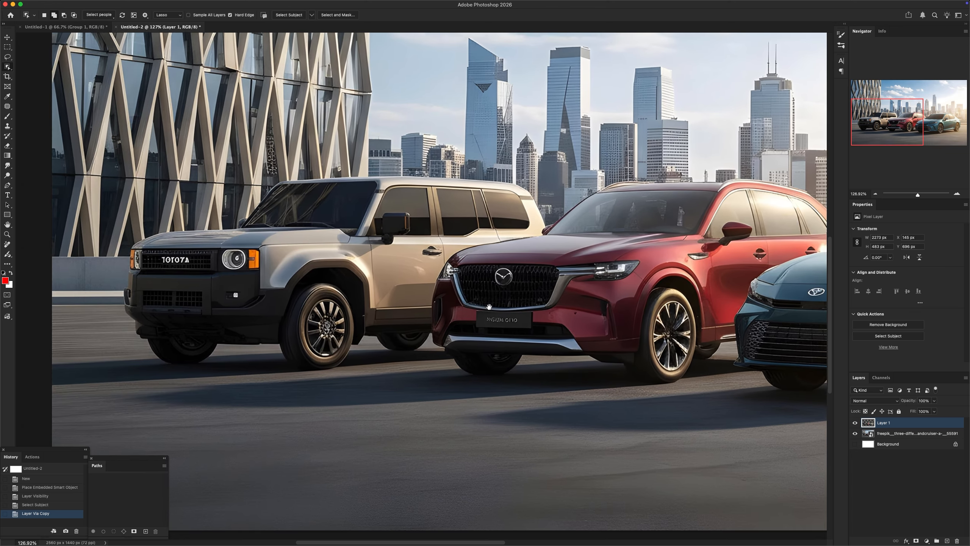
{"action": "left_click_drag", "start_coordinate": [296, 320], "coordinate": [357, 295]}
{"action": "left_click_drag", "start_coordinate": [589, 295], "coordinate": [568, 294]}
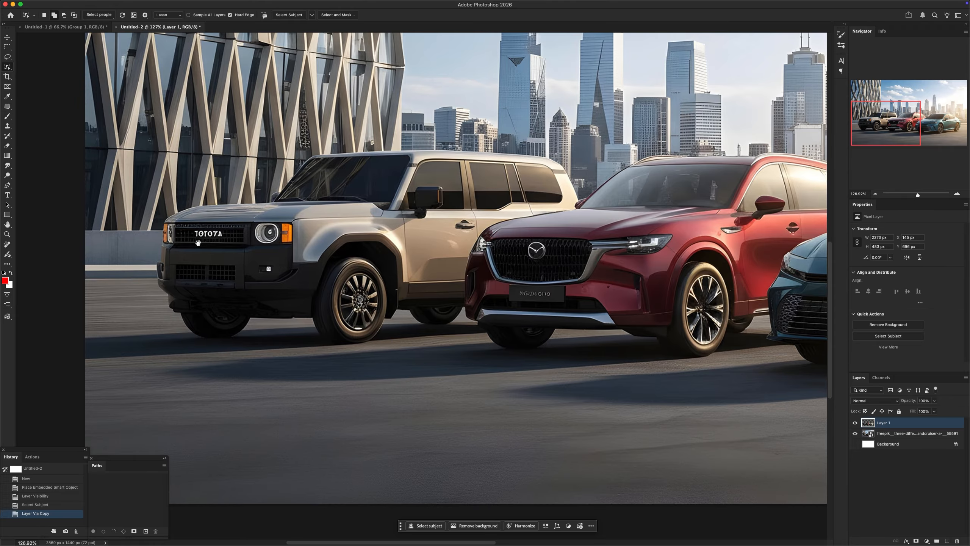
{"action": "left_click", "coordinate": [94, 28]}
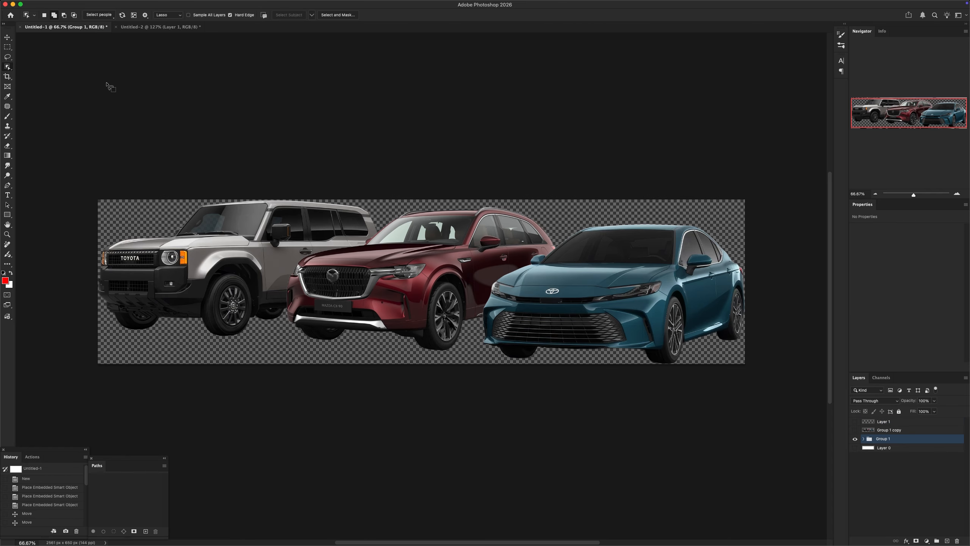
Try to select the TOYOTA grille lettering on the Land Cruiser in the Untitled-1 composite
{"action": "left_click_drag", "start_coordinate": [117, 250], "coordinate": [150, 269]}
{"action": "left_click", "coordinate": [138, 265], "text": "super"}
{"action": "key", "text": "super+z"}
{"action": "key", "text": "w"}
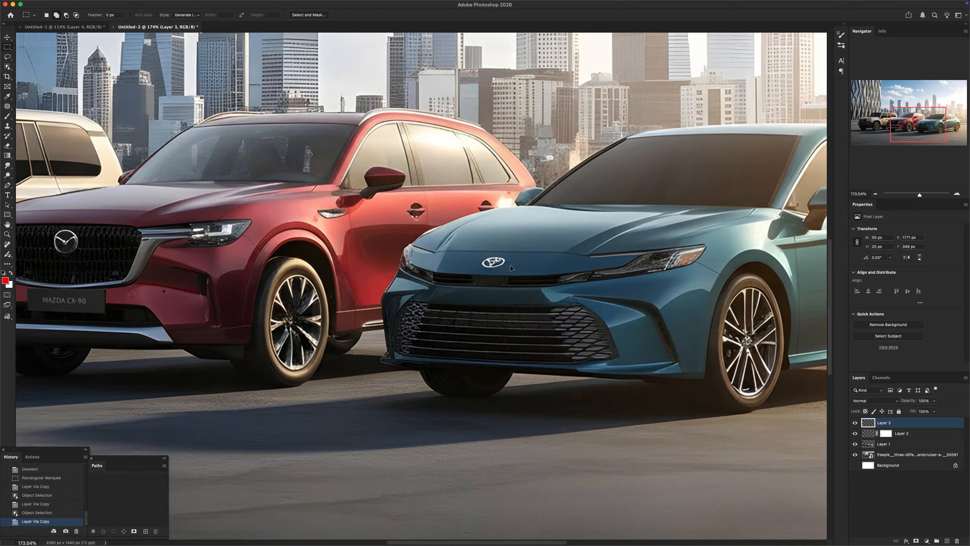
Check the whole corrected car scene, then return to Freepik and copy the upscaled image's prompt
{"action": "key", "text": "super+0"}
{"action": "scroll", "coordinate": [555, 263], "scroll_direction": "down", "scroll_amount": 2}
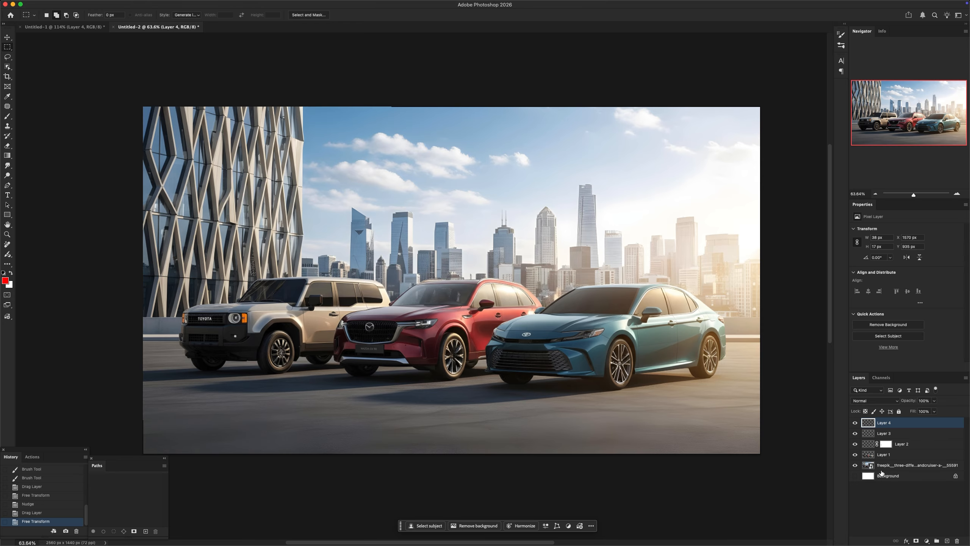
{"action": "key", "text": "super+Tab"}
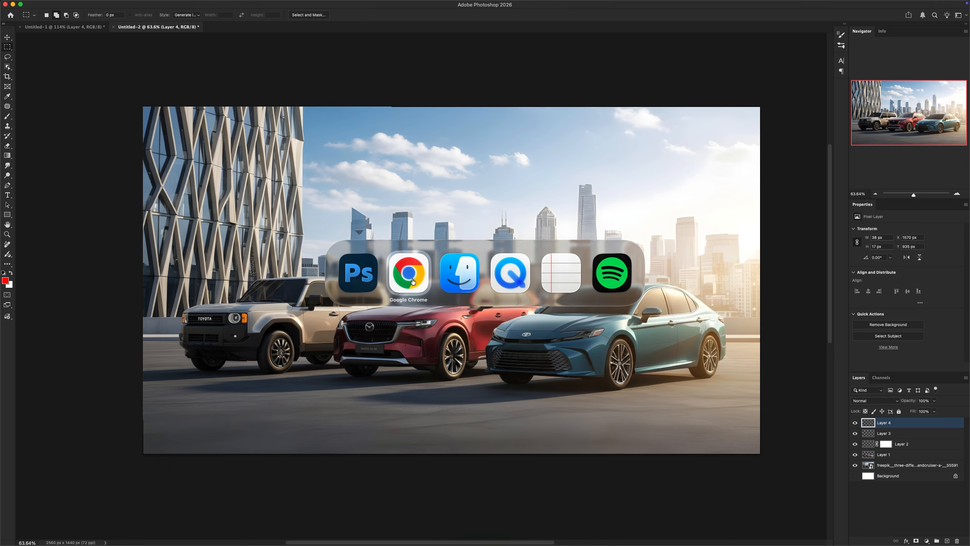
{"action": "key", "text": "super+Tab"}
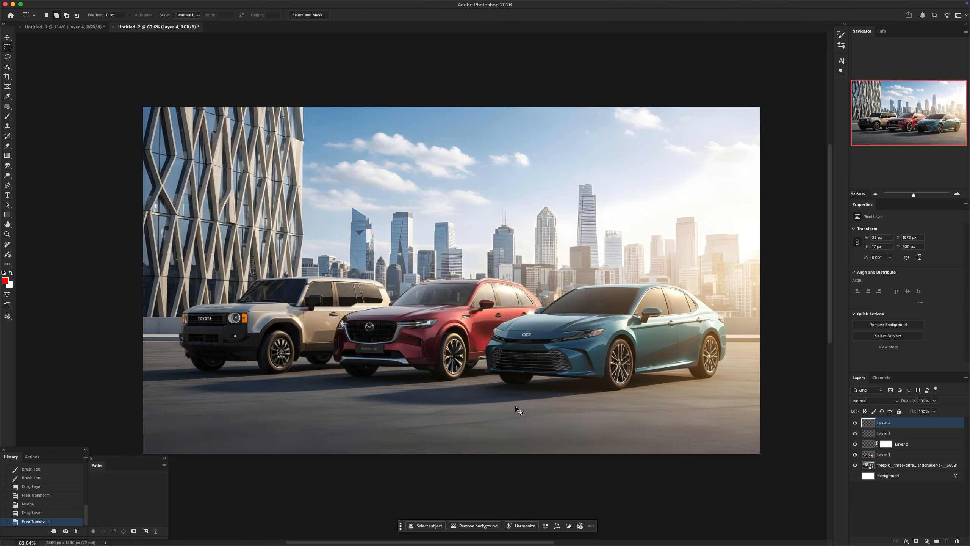
{"action": "key", "text": "super+Tab"}
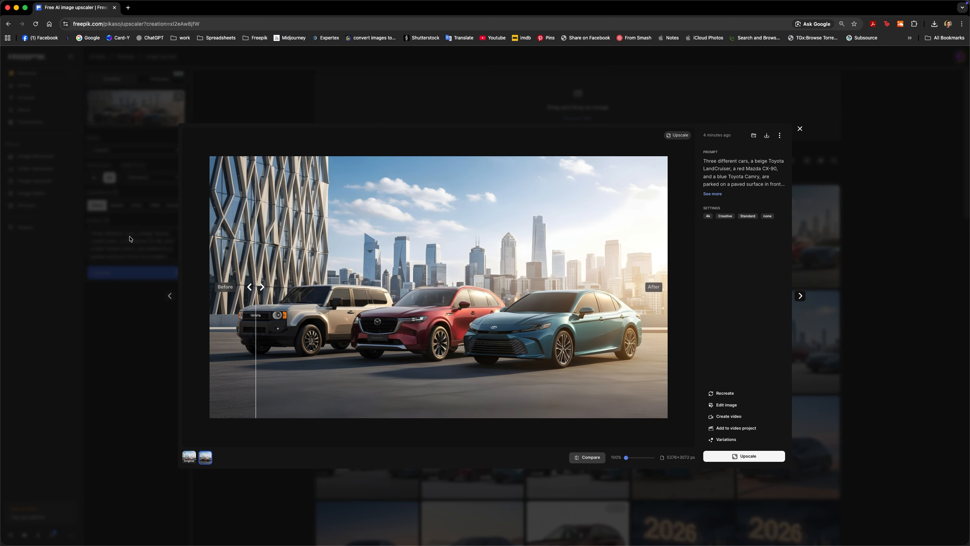
{"action": "left_click", "coordinate": [728, 174]}
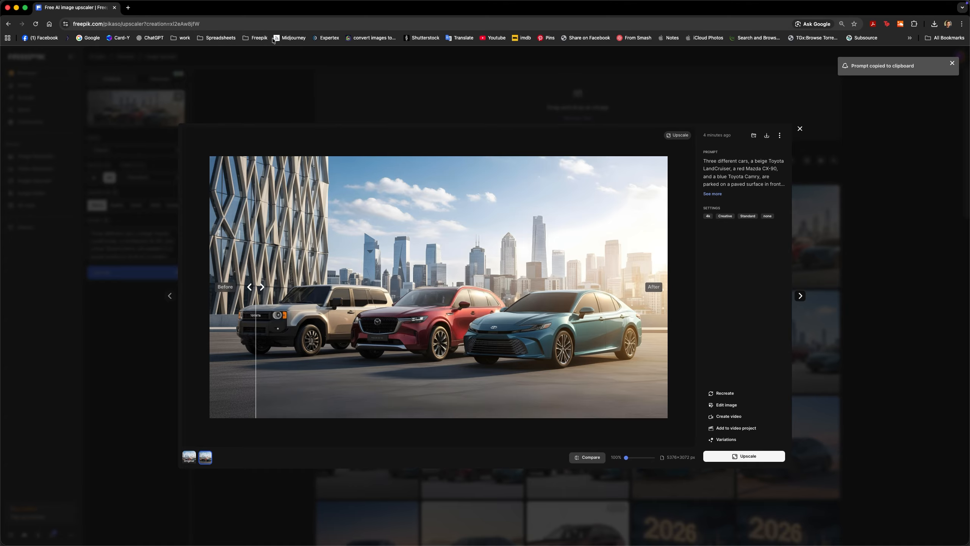
Open Midjourney, get past the username dialog, and set its image editor to Retexture mode
{"action": "left_click", "coordinate": [290, 38], "text": "super"}
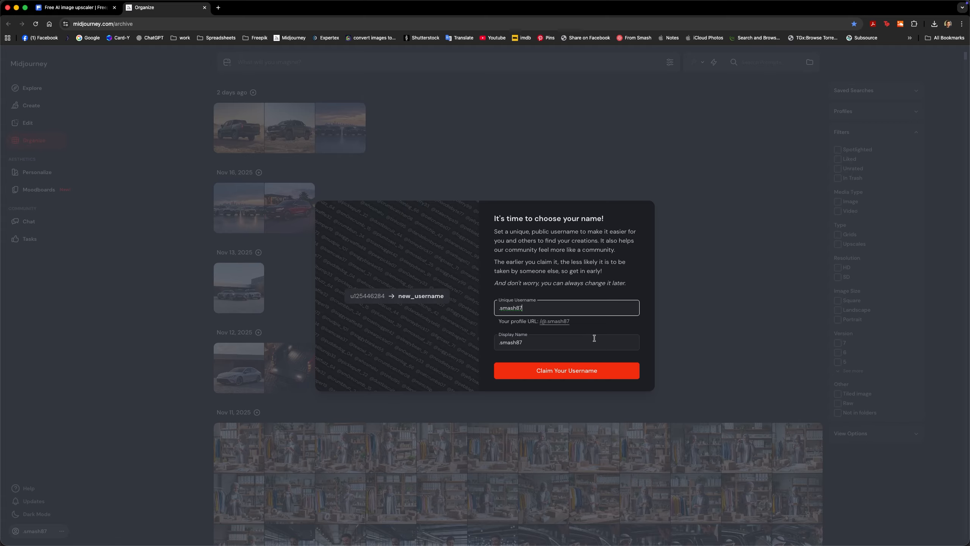
{"action": "key", "text": "Return"}
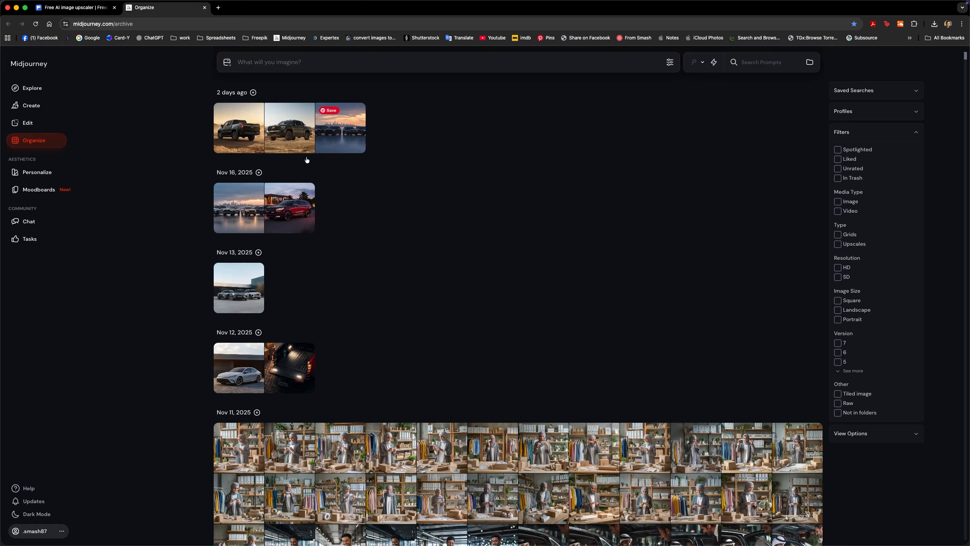
{"action": "left_click", "coordinate": [36, 123]}
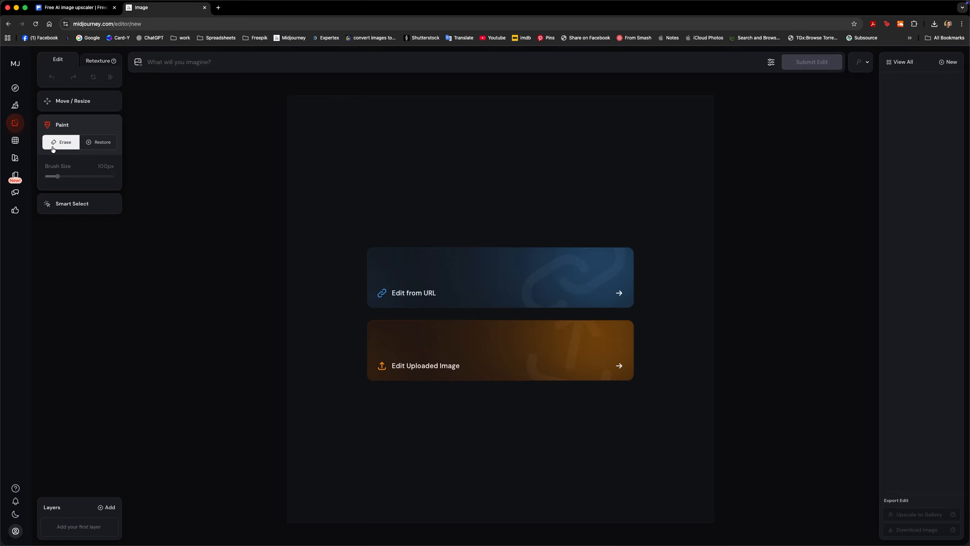
{"action": "left_click", "coordinate": [98, 63]}
Save the corrected Untitled-2 scene from Photoshop to the Desktop as a JPEG copy named midref
{"action": "key", "text": "super+Tab"}
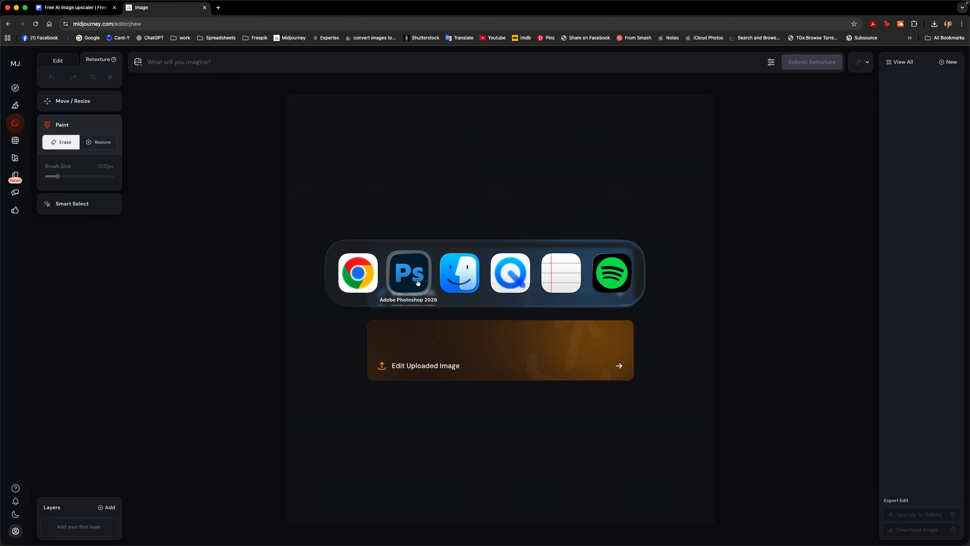
{"action": "left_click", "coordinate": [418, 283]}
{"action": "key", "text": "super+s"}
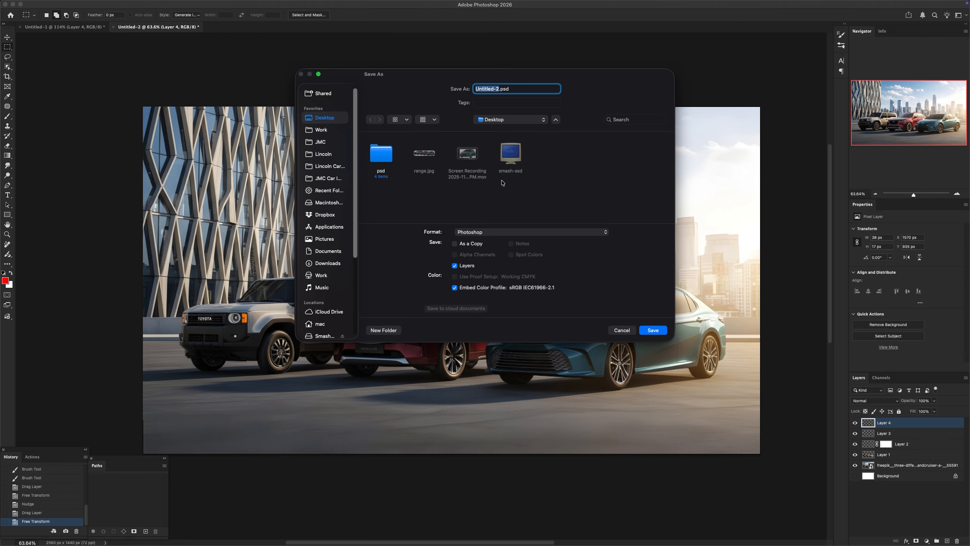
{"action": "left_click", "coordinate": [480, 232]}
{"action": "left_click", "coordinate": [473, 304]}
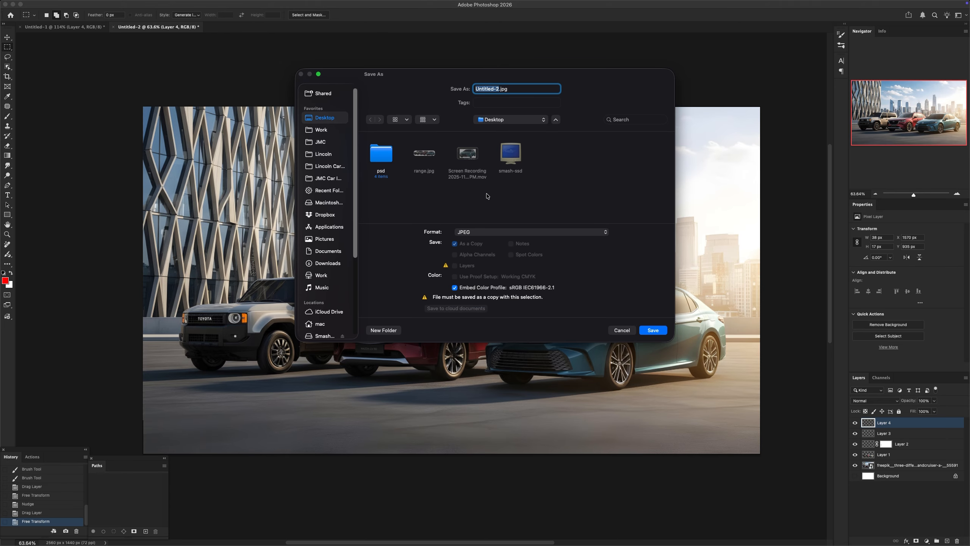
{"action": "type", "text": "midref"}
{"action": "key", "text": "Return"}
{"action": "key", "text": "Return"}
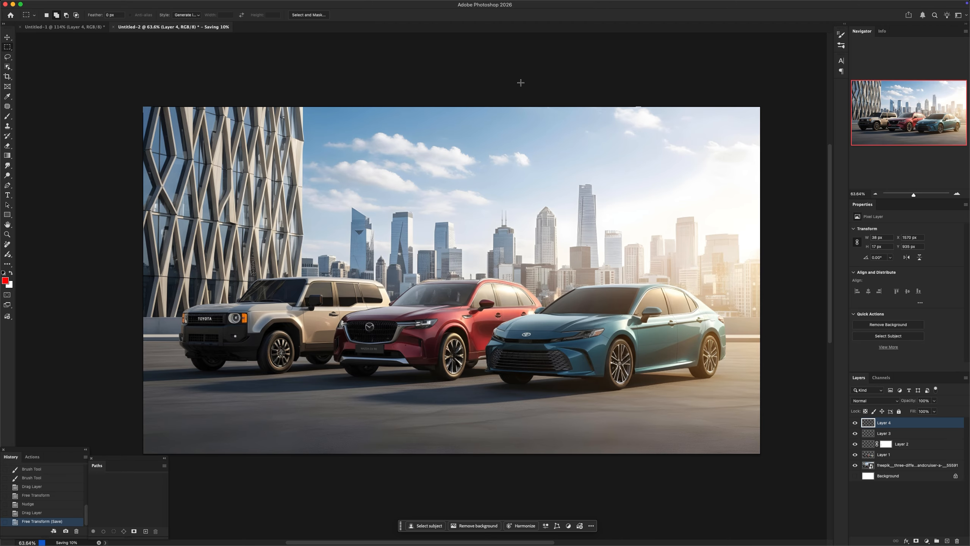
Load the saved JPEG from the Desktop into Midjourney's Retexture editor
{"action": "mouse_move", "coordinate": [969, 1]}
{"action": "left_click_drag", "start_coordinate": [942, 274], "coordinate": [499, 359]}
{"action": "key", "text": "super+Tab"}
{"action": "left_click_drag", "start_coordinate": [499, 353], "coordinate": [500, 354]}
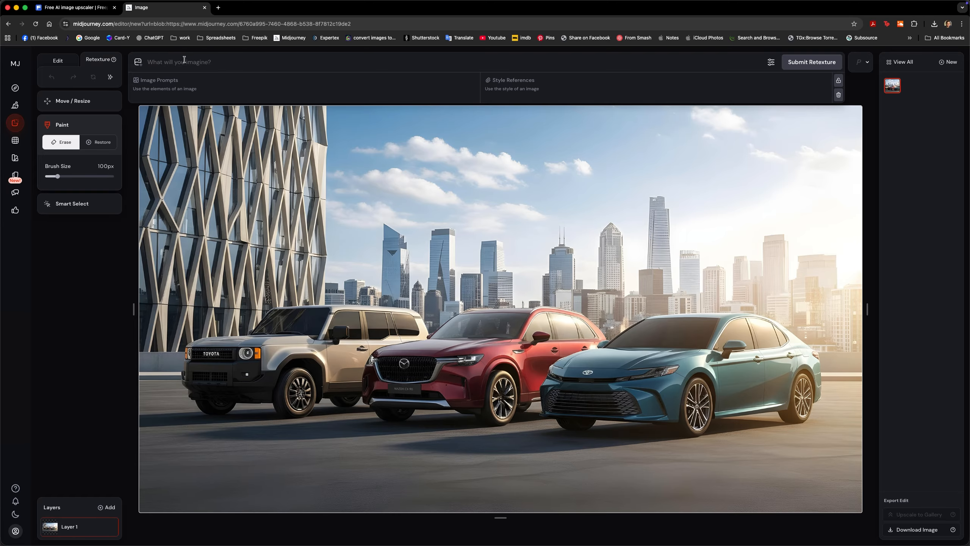
Copy the three-car prompt from Freepik into Midjourney's Retexture prompt and submit the retexture
{"action": "left_click", "coordinate": [91, 8]}
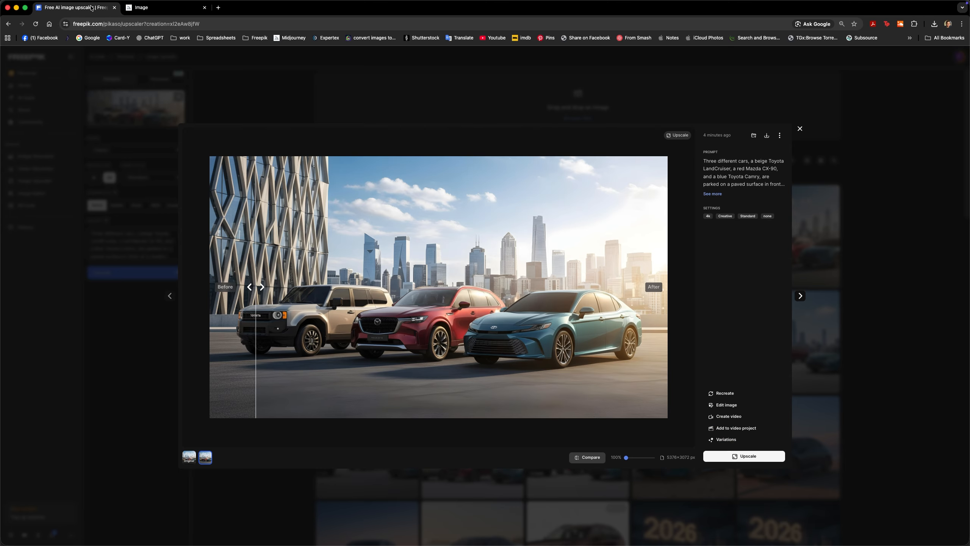
{"action": "left_click", "coordinate": [723, 180]}
{"action": "left_click", "coordinate": [164, 8]}
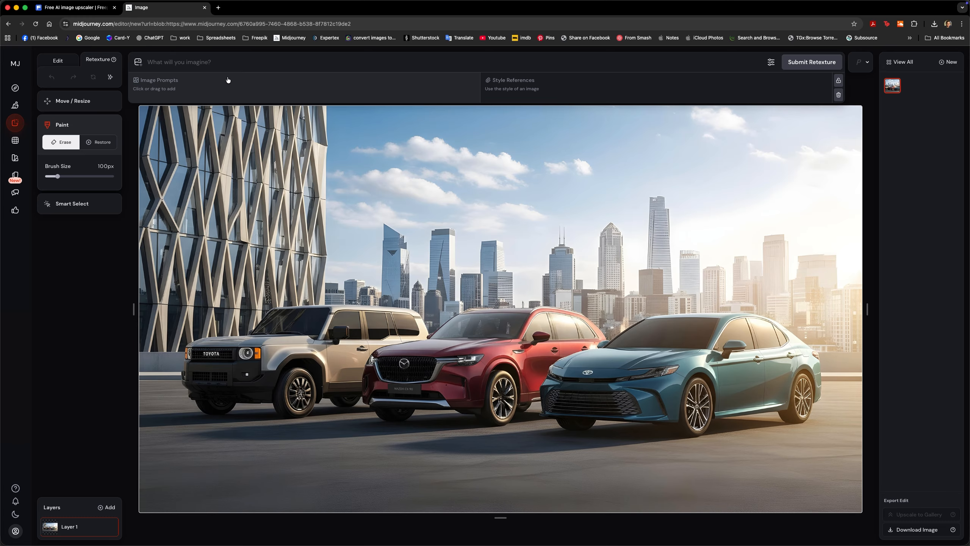
{"action": "key", "text": "super+v"}
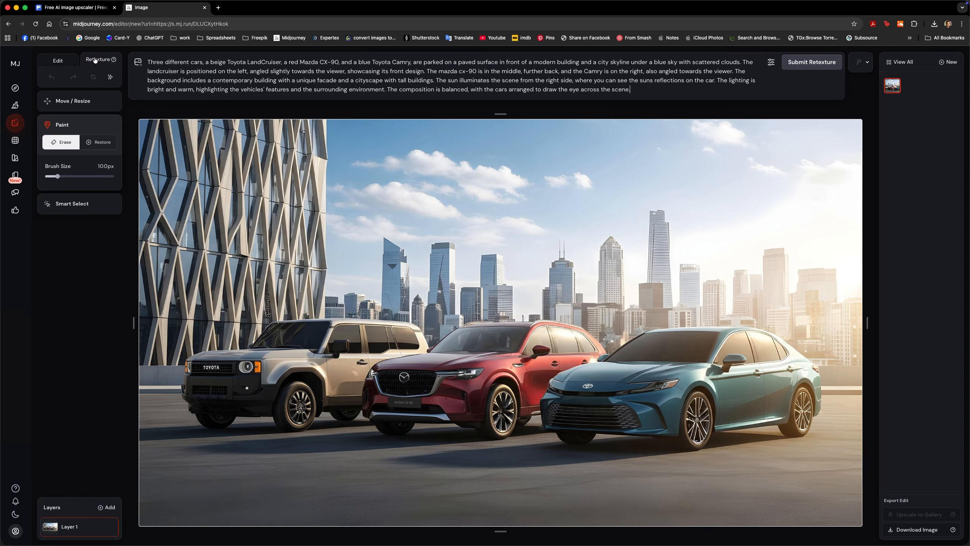
{"action": "left_click", "coordinate": [797, 63]}
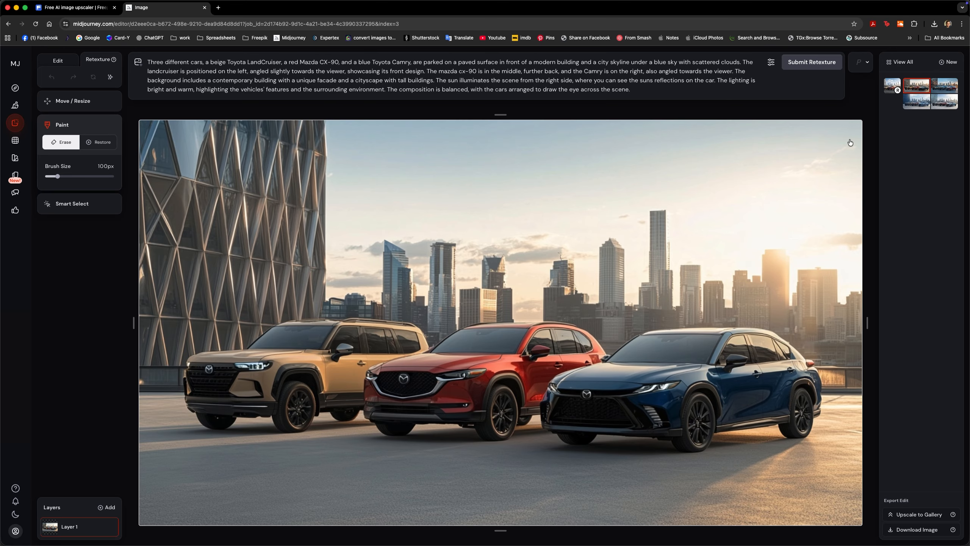
Review the retexture variations and compare them with the corrected car scene in Photoshop
{"action": "key", "text": "super+Tab"}
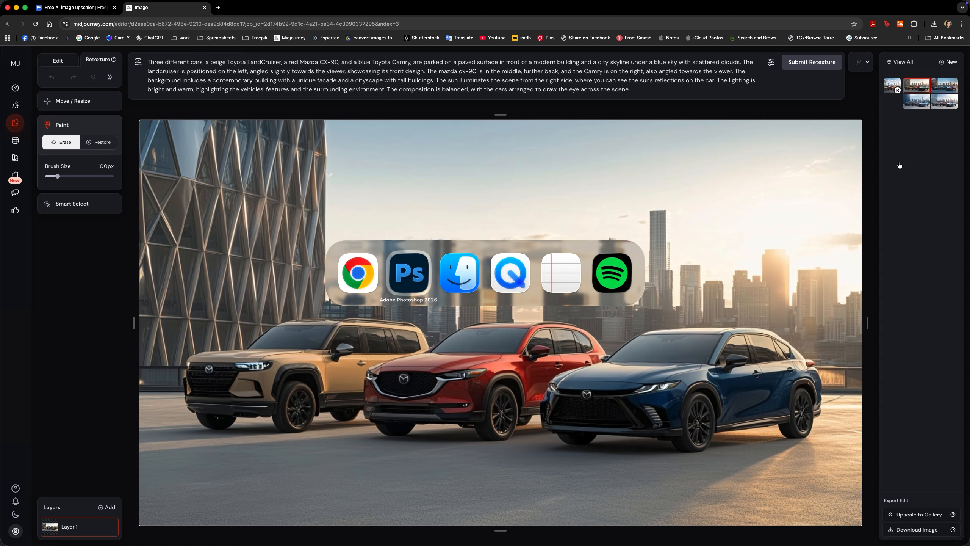
{"action": "key", "text": "super+Tab"}
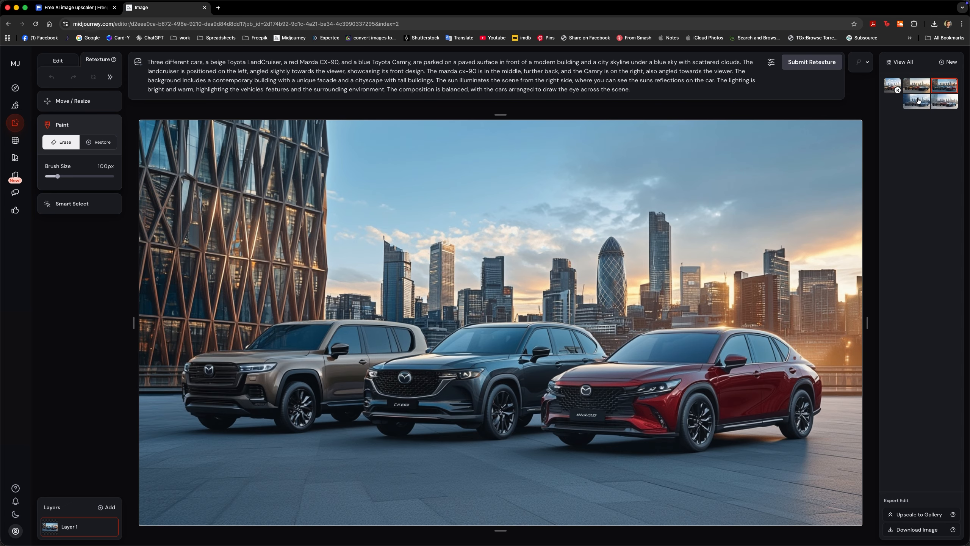
{"action": "left_click", "coordinate": [918, 101]}
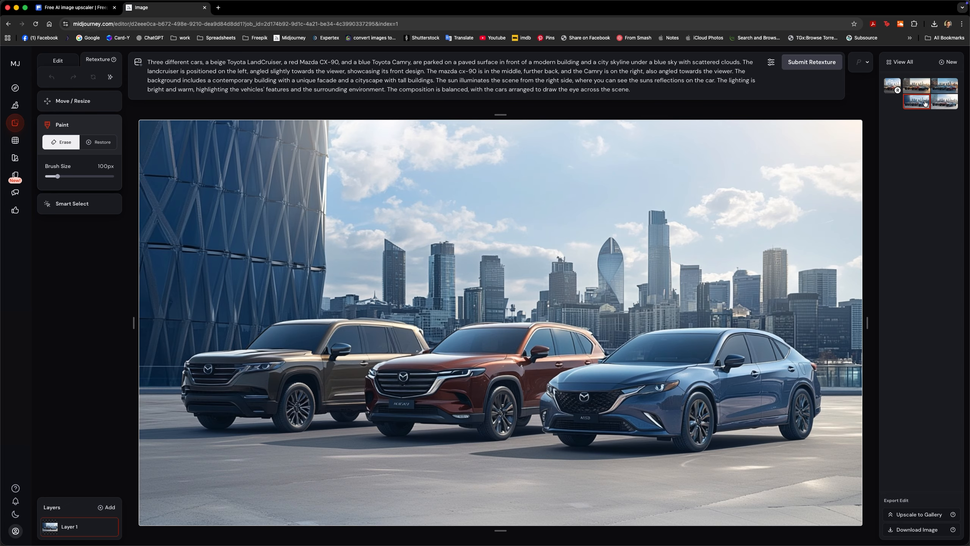
{"action": "left_click", "coordinate": [948, 106]}
{"action": "key", "text": "super+Tab"}
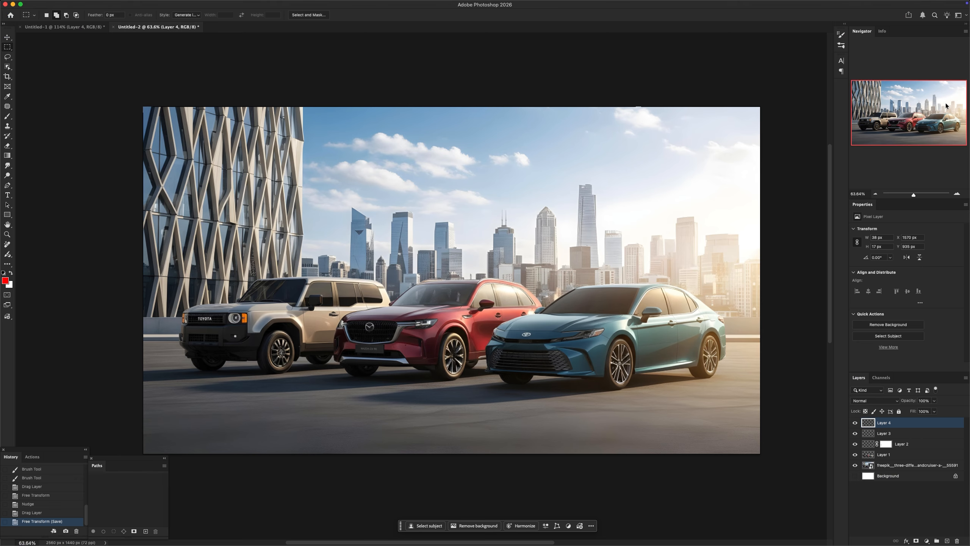
{"action": "key", "text": "super+Tab"}
{"action": "key", "text": "super+Tab"}
{"action": "key", "text": "super+Tab"}
{"action": "left_click", "coordinate": [917, 86]}
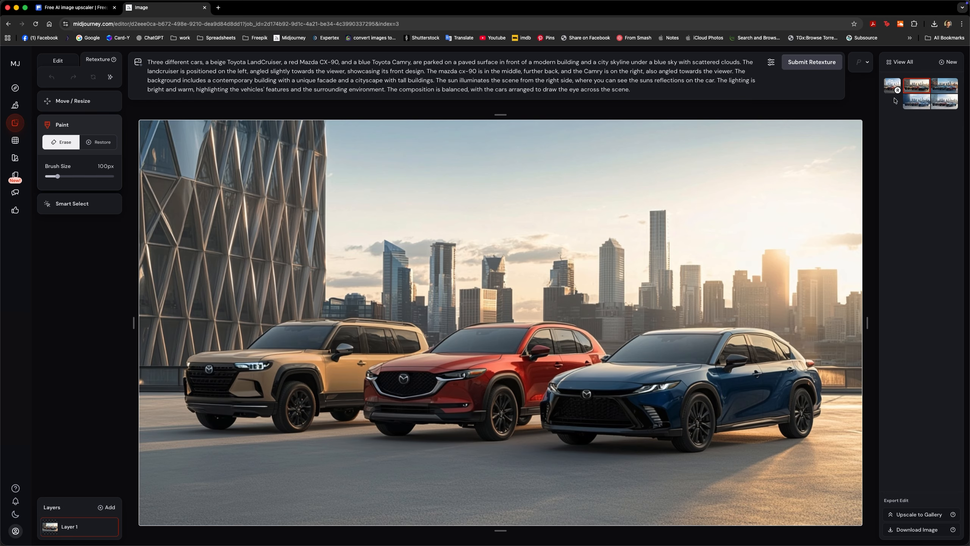
Submit the retexture again, select the variation with the dark lattice building and bright blue sedan, and download it
{"action": "left_click", "coordinate": [832, 70]}
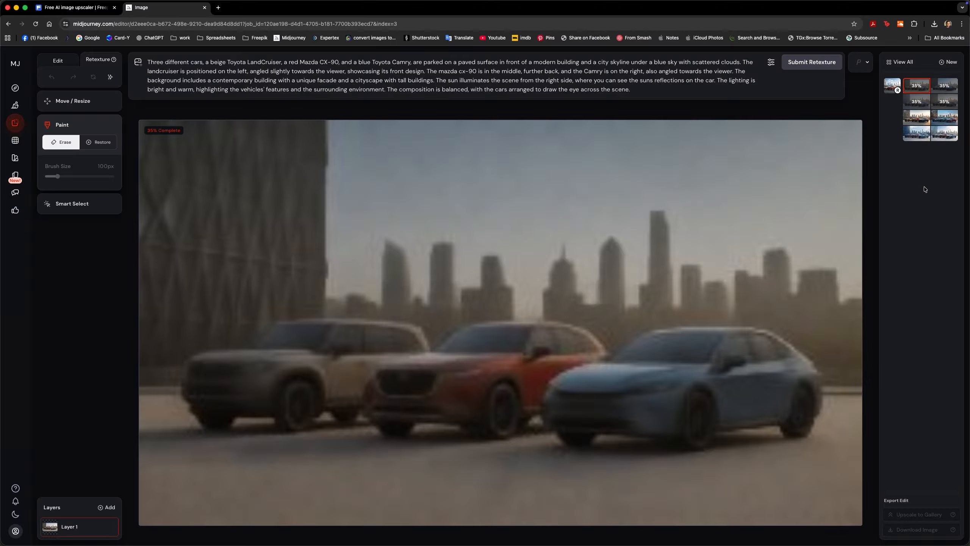
{"action": "left_click", "coordinate": [945, 92]}
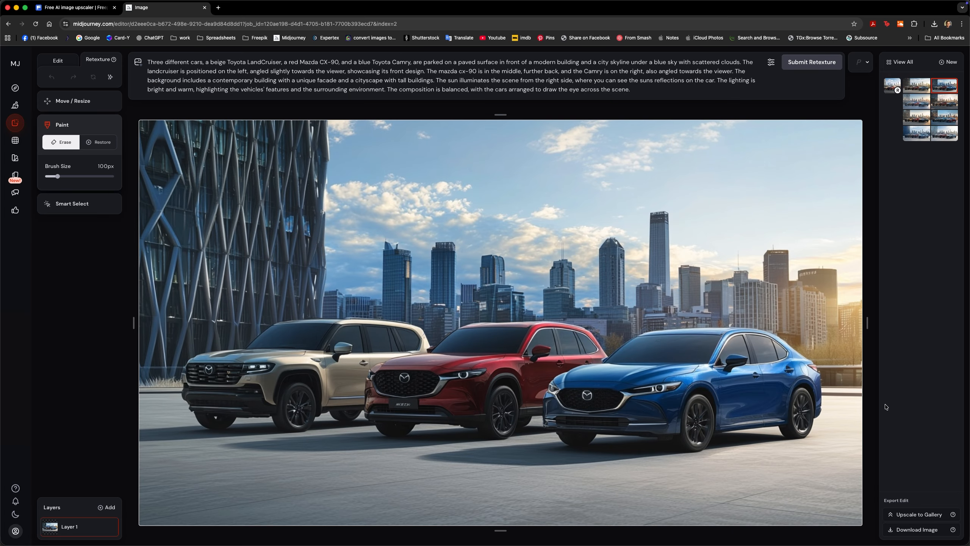
{"action": "left_click", "coordinate": [907, 531]}
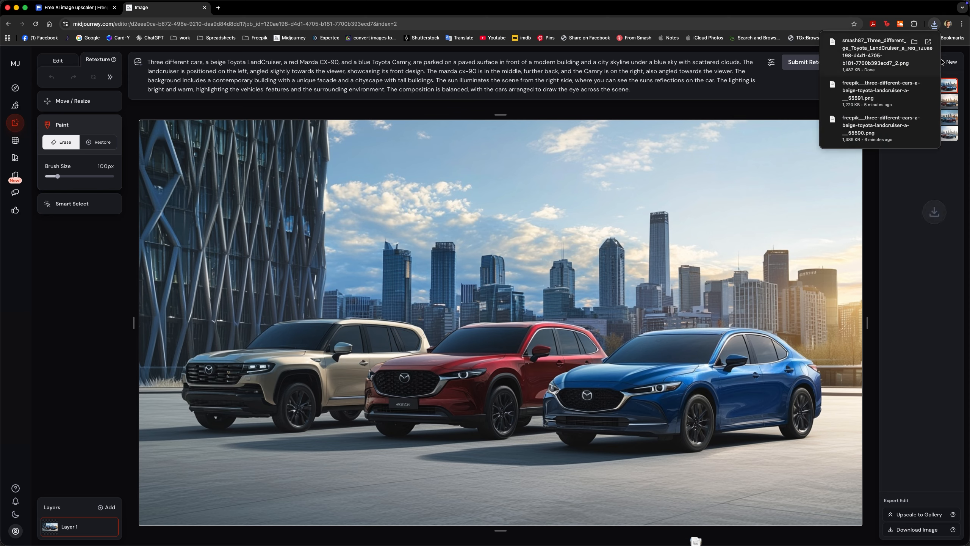
Place the downloaded variation in Photoshop's Untitled-2 document and stack it directly above the Freepik image layer, beneath the cars
{"action": "left_click", "coordinate": [850, 50]}
{"action": "key", "text": "super+Tab"}
{"action": "left_click_drag", "start_coordinate": [850, 50], "coordinate": [440, 320]}
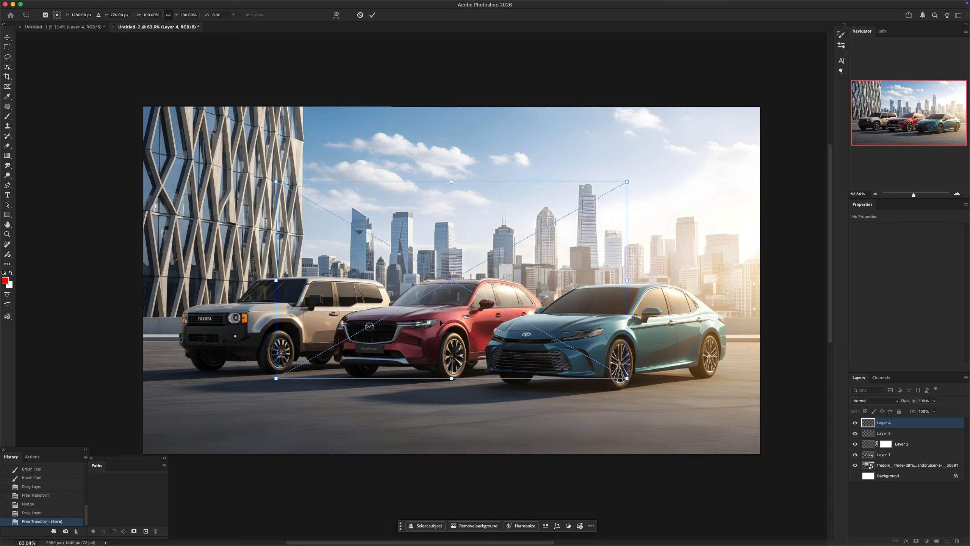
{"action": "key", "text": "Return"}
{"action": "key", "text": "super+shift+bracketleft"}
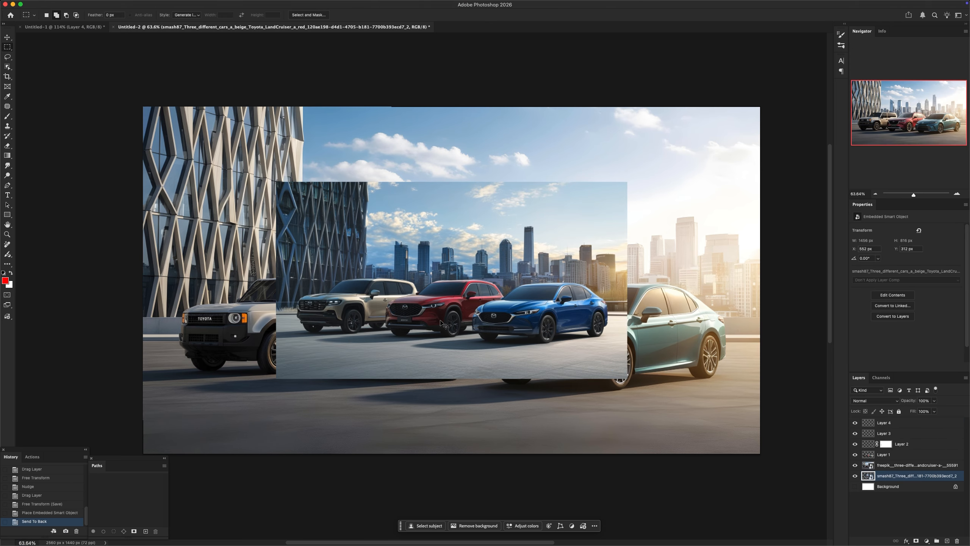
{"action": "key", "text": "super+bracketright"}
Scale the placed Midjourney image to fill the 2560 px canvas width, matching its skyline to the original scene
{"action": "key", "text": "super+t"}
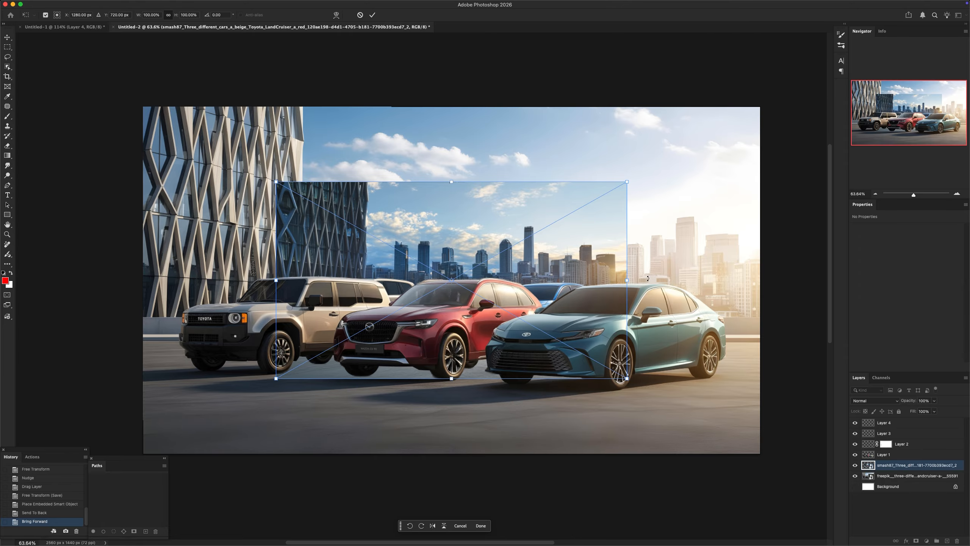
{"action": "left_click_drag", "start_coordinate": [628, 279], "coordinate": [755, 283]}
{"action": "key", "text": "Return"}
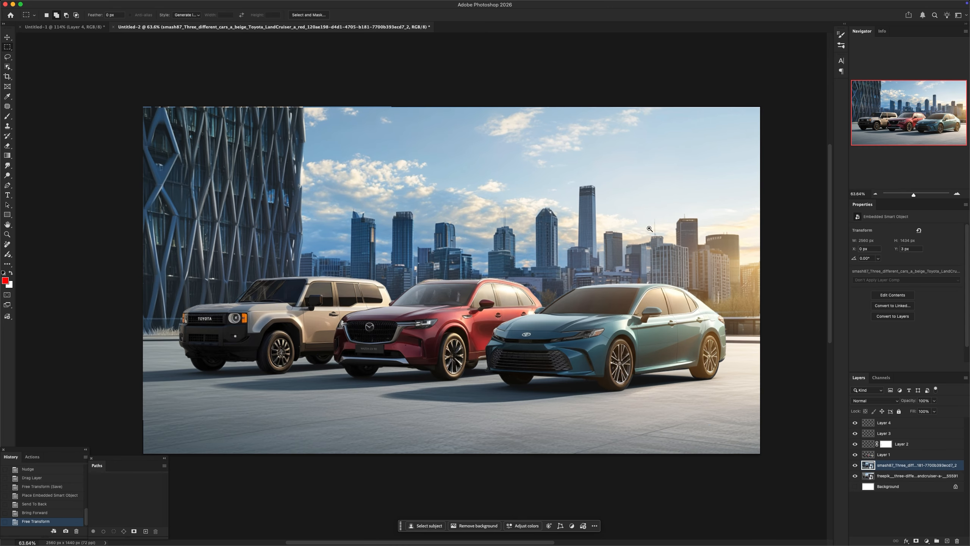
Compare the placed Midjourney layer by itself, with the cars and against the original background, and leave it hidden
{"action": "scroll", "coordinate": [658, 241], "scroll_direction": "down", "scroll_amount": 3}
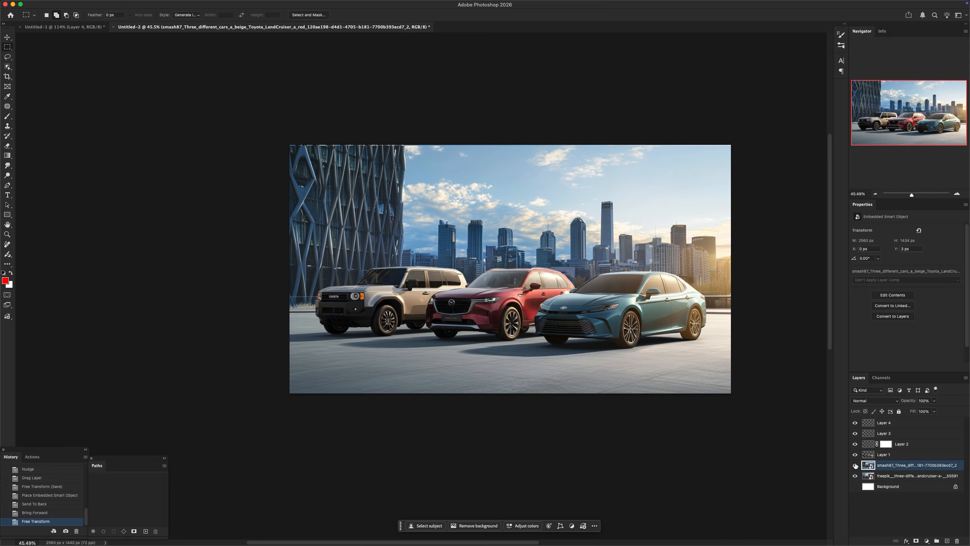
{"action": "left_click", "coordinate": [855, 465]}
{"action": "left_click", "coordinate": [855, 465]}
{"action": "left_click", "coordinate": [854, 465]}
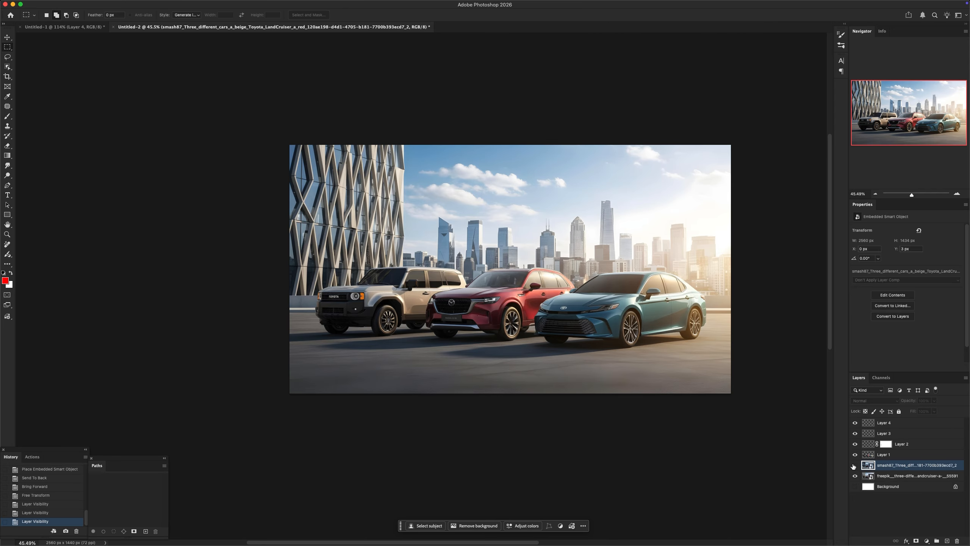
{"action": "left_click", "coordinate": [855, 465]}
{"action": "left_click", "coordinate": [854, 465], "text": "alt"}
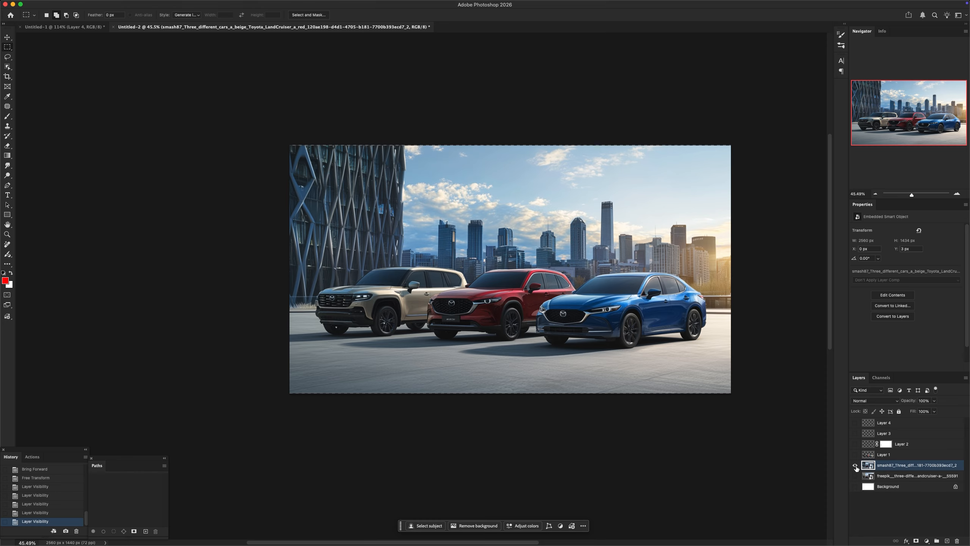
{"action": "left_click", "coordinate": [855, 465], "text": "alt"}
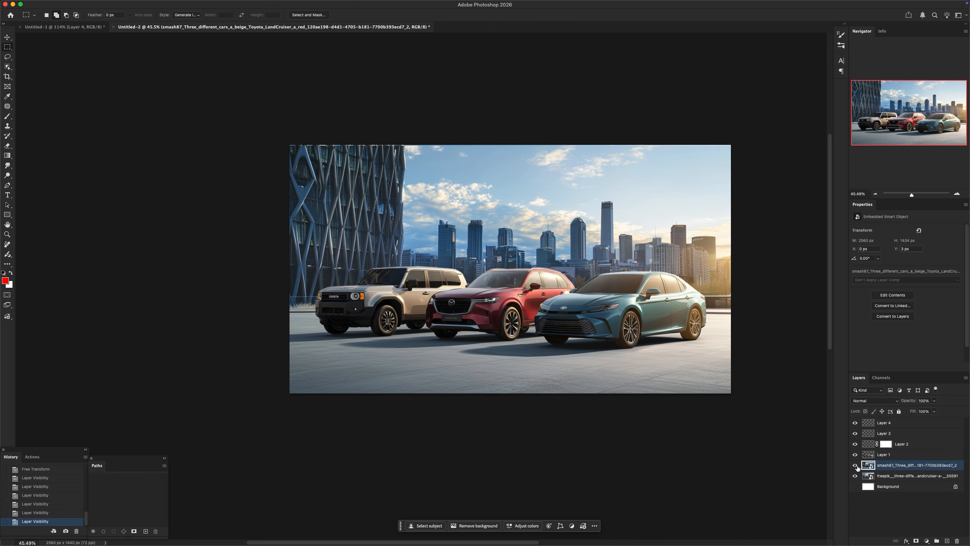
{"action": "left_click", "coordinate": [855, 465]}
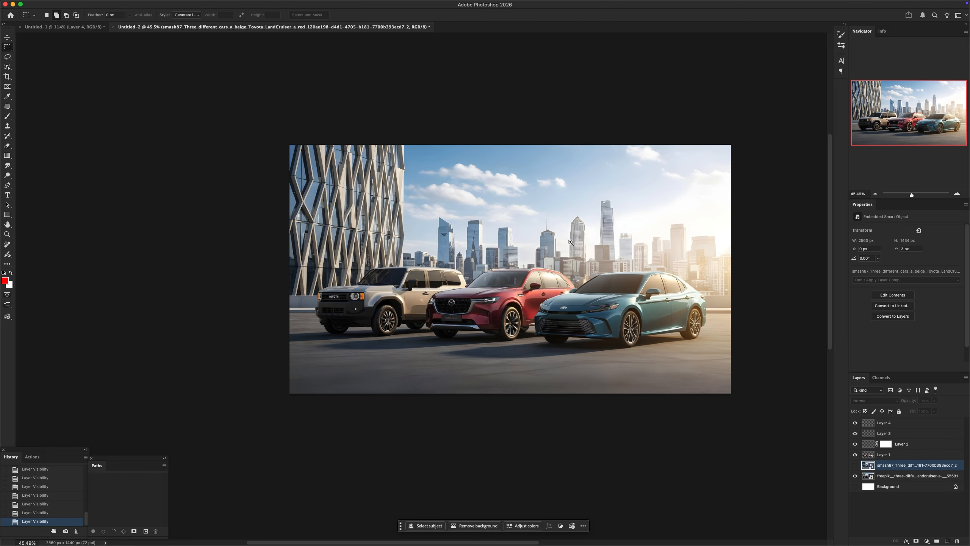
{"action": "left_click_drag", "start_coordinate": [562, 225], "coordinate": [647, 290]}
{"action": "left_click_drag", "start_coordinate": [669, 313], "coordinate": [627, 307]}
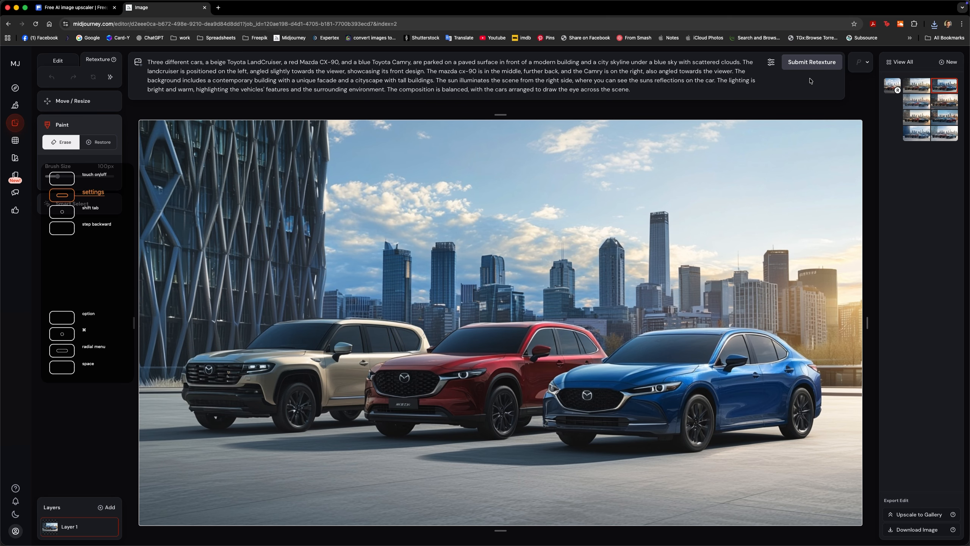
Submit another retexture in Midjourney, select the golden-sunset variation with red, brown and blue cars, and download it
{"action": "left_click", "coordinate": [812, 62]}
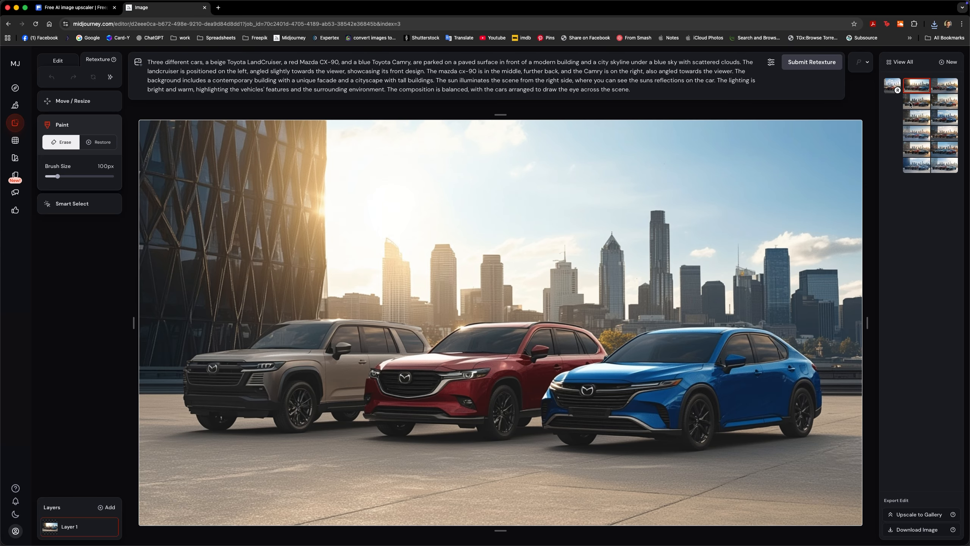
{"action": "left_click", "coordinate": [944, 101]}
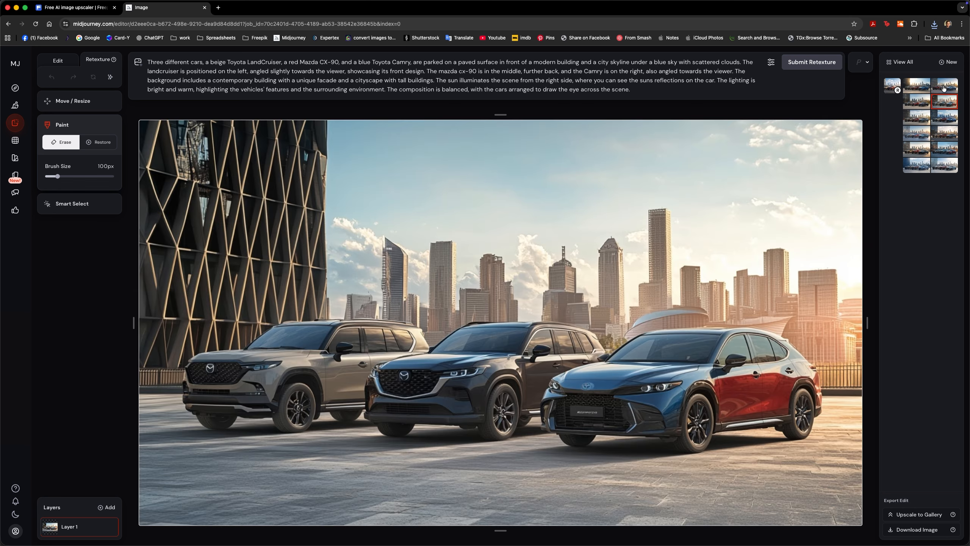
{"action": "left_click", "coordinate": [943, 90]}
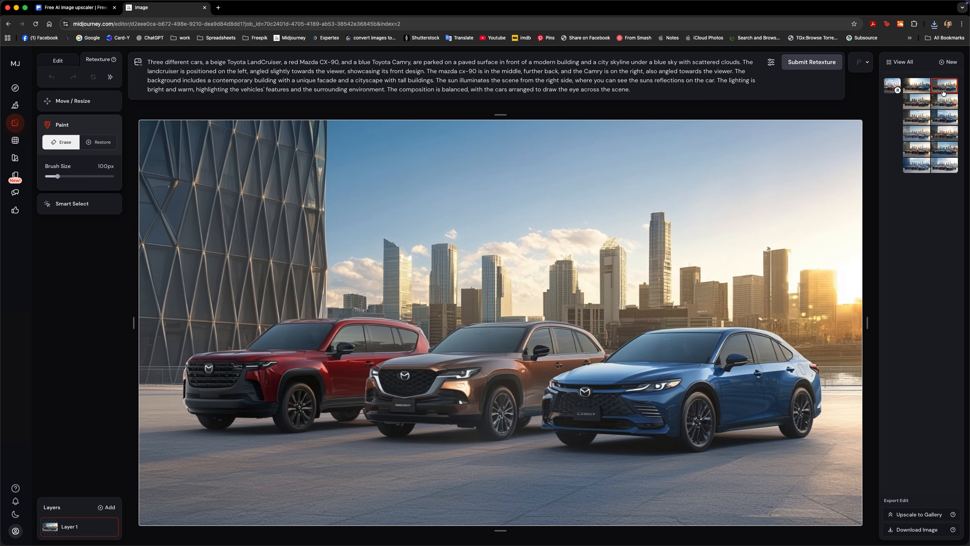
{"action": "key", "text": "super+Tab"}
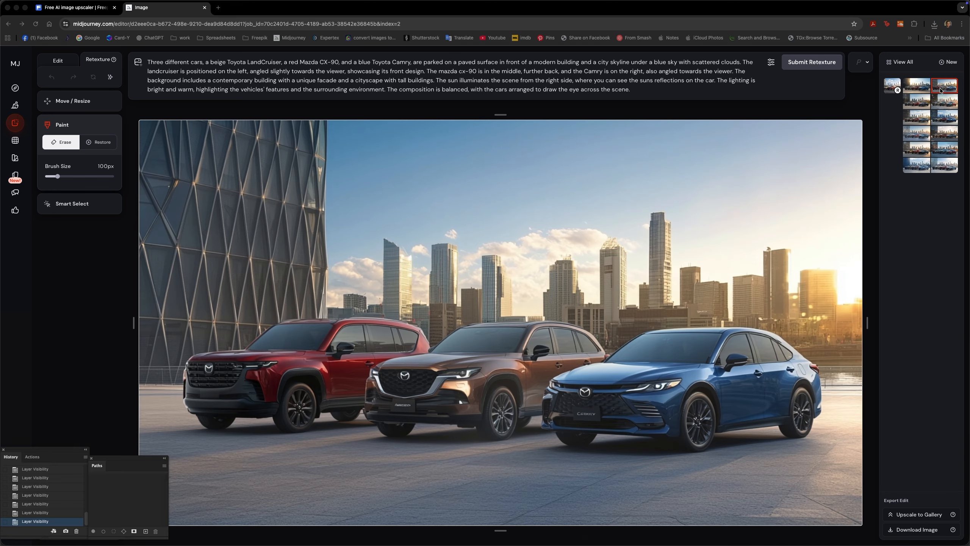
{"action": "key", "text": "super+Tab"}
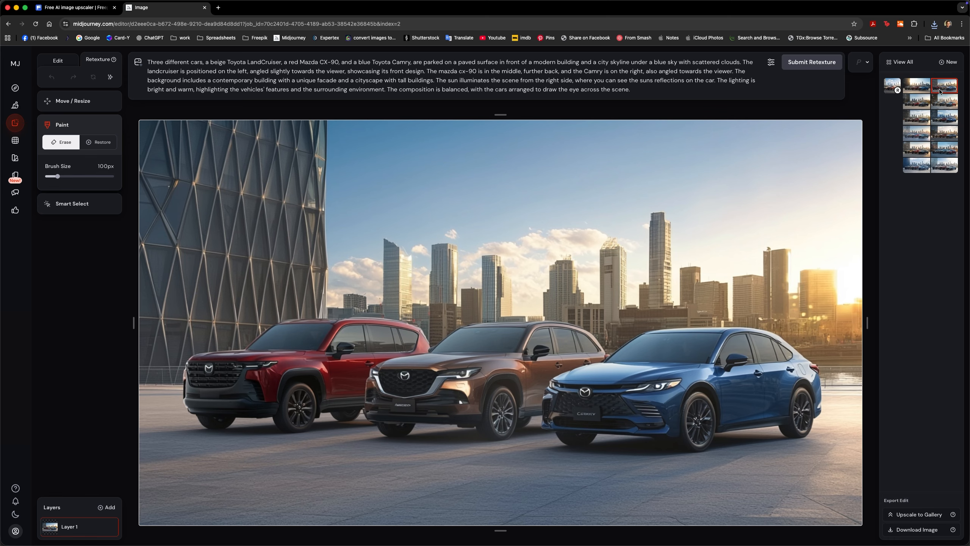
{"action": "left_click", "coordinate": [907, 529]}
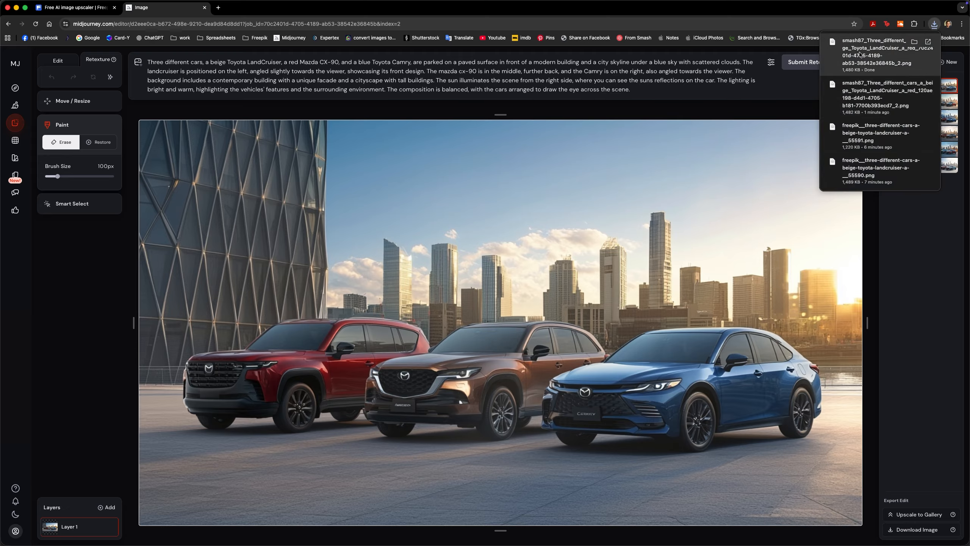
Place the downloaded sunset variation in Untitled-2 above the hidden Midjourney layer and scale it to the canvas width
{"action": "key", "text": "super+Tab"}
{"action": "key", "text": "super+Tab"}
{"action": "key", "text": "super+Tab"}
{"action": "left_click_drag", "start_coordinate": [853, 45], "coordinate": [471, 275]}
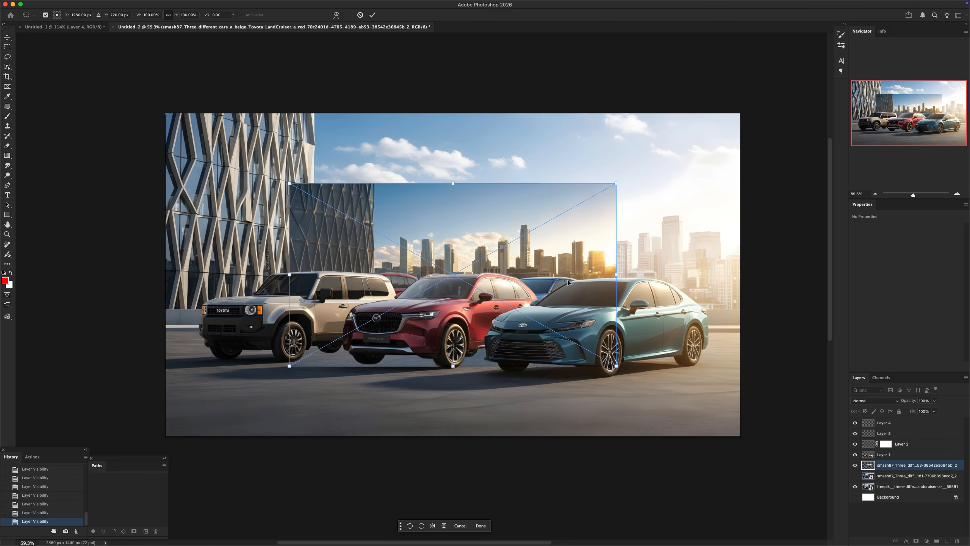
{"action": "left_click_drag", "start_coordinate": [622, 275], "coordinate": [737, 312]}
{"action": "key", "text": "Return"}
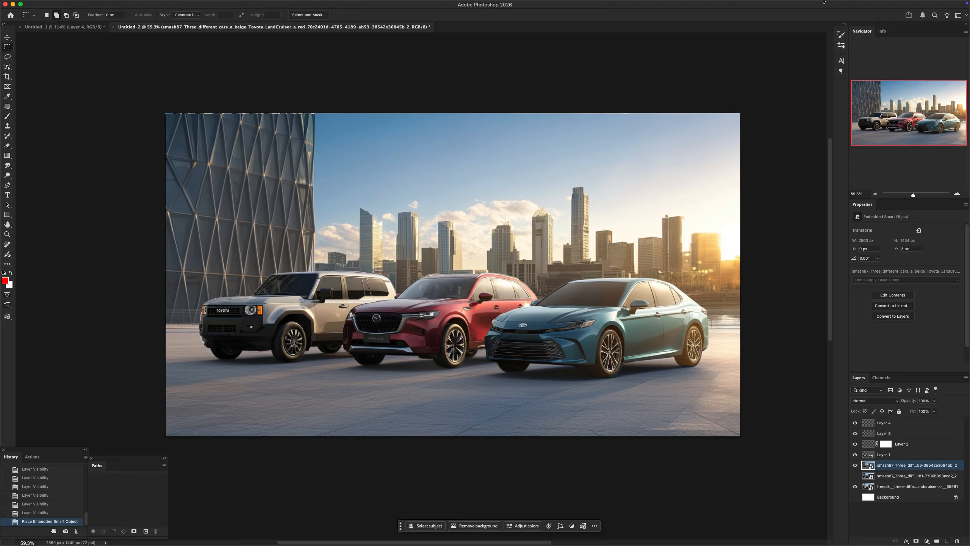
Toggle the sunset background layer to compare it with the original backdrop, undoing the accidental blending change
{"action": "left_click", "coordinate": [854, 465]}
{"action": "left_click", "coordinate": [855, 465]}
{"action": "key", "text": "shift+minus"}
{"action": "key", "text": "super+z"}
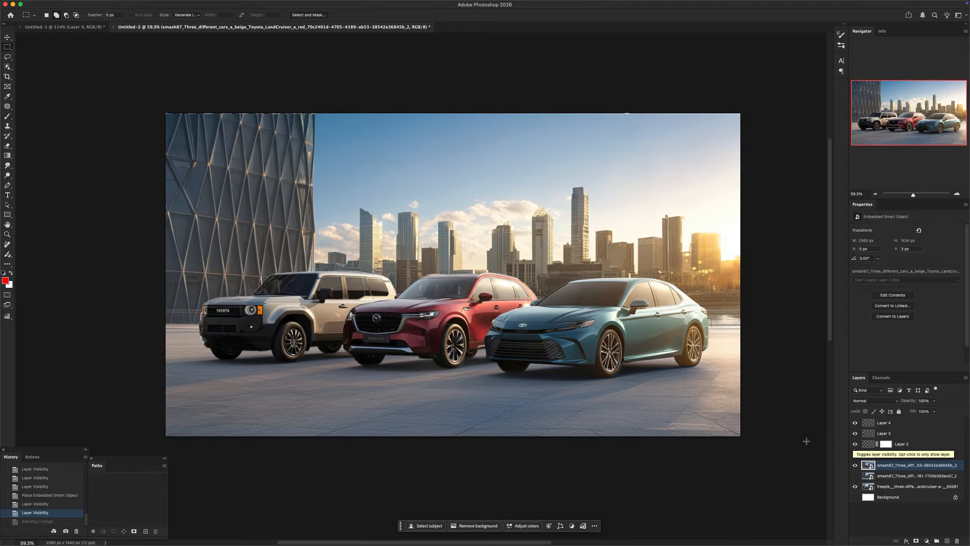
{"action": "left_click", "coordinate": [854, 465]}
{"action": "left_click", "coordinate": [854, 465]}
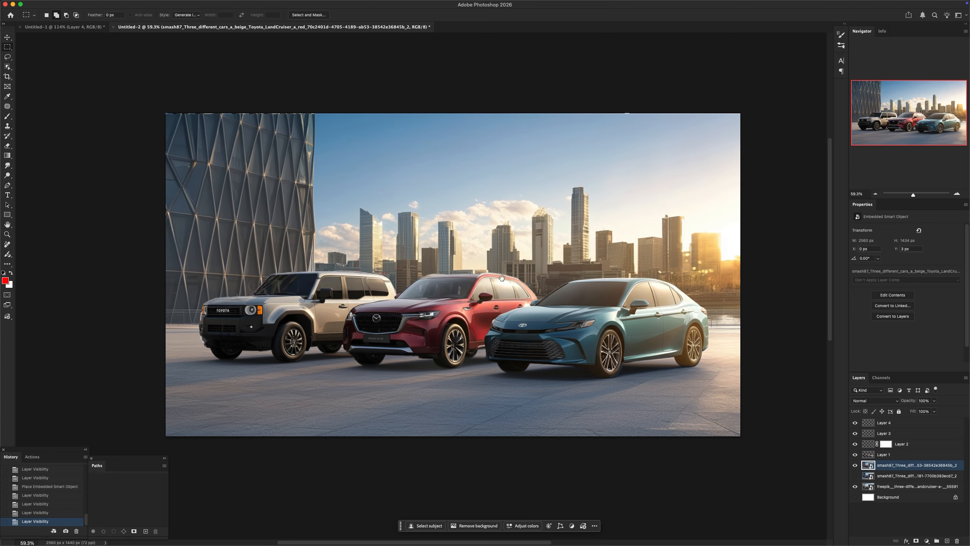
{"action": "left_click_drag", "start_coordinate": [503, 279], "coordinate": [492, 236]}
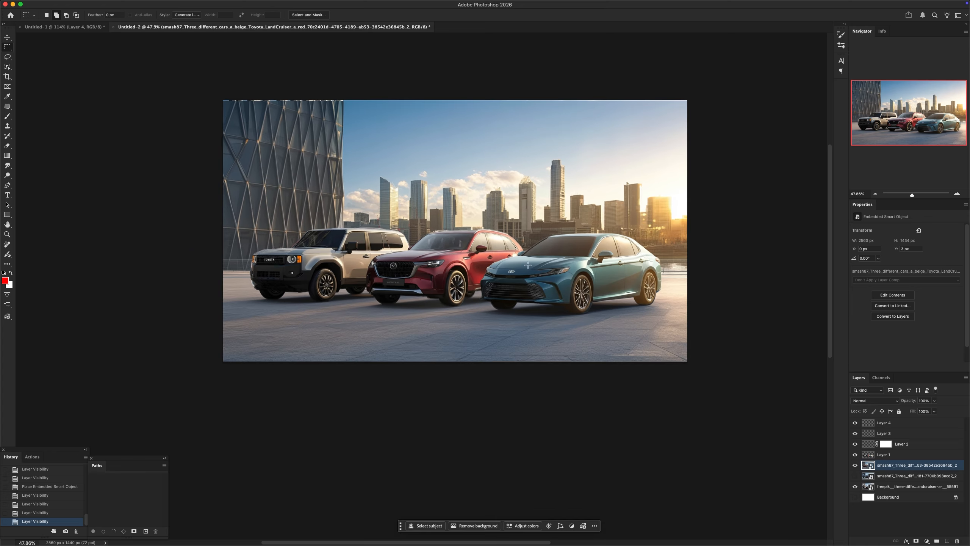
Upscale the selected sunset variation to the Midjourney gallery and open the upscaled image from the Create page
{"action": "key", "text": "super+Tab"}
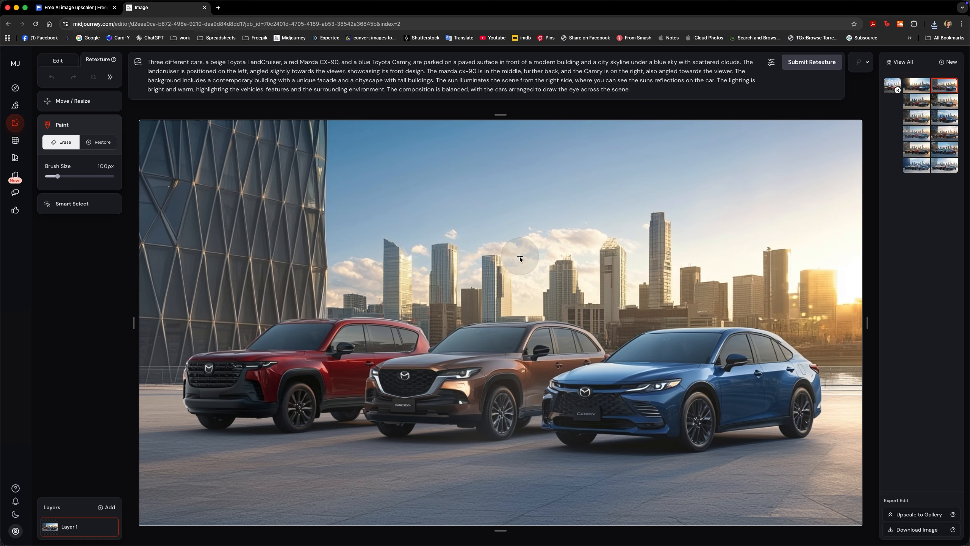
{"action": "left_click", "coordinate": [907, 517]}
{"action": "left_click", "coordinate": [24, 106]}
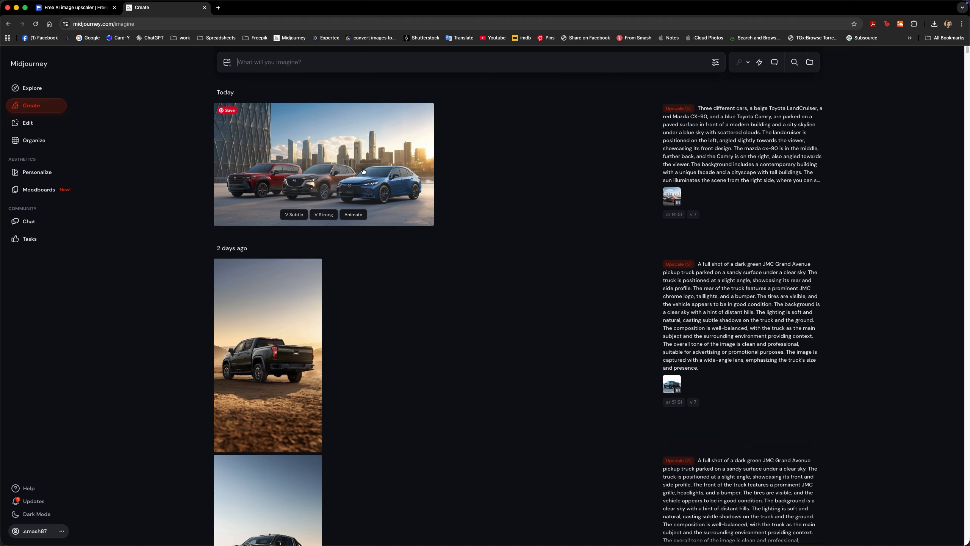
{"action": "left_click", "coordinate": [377, 171]}
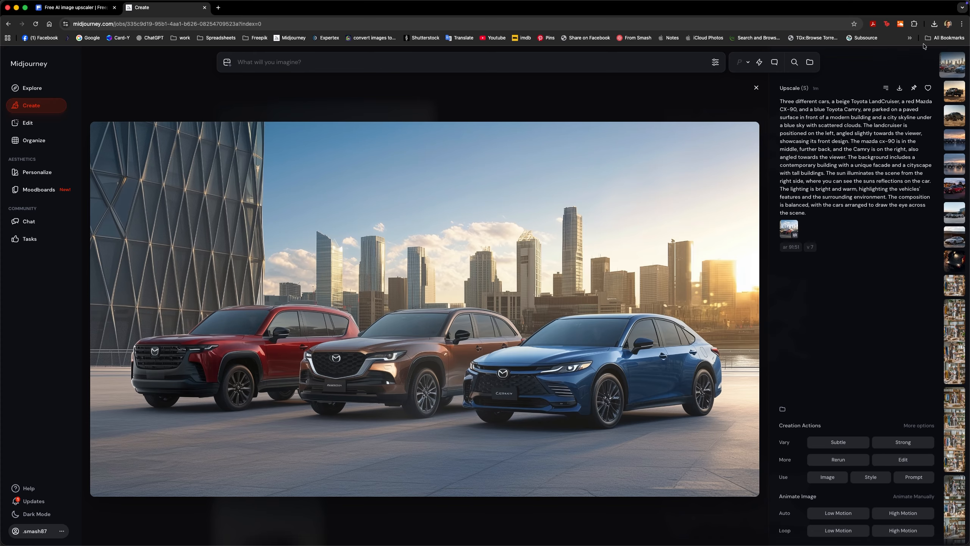
Download the upscaled sunset image, place it in Untitled-2 above the previous sunset layer, and check the composite full screen
{"action": "left_click", "coordinate": [900, 89]}
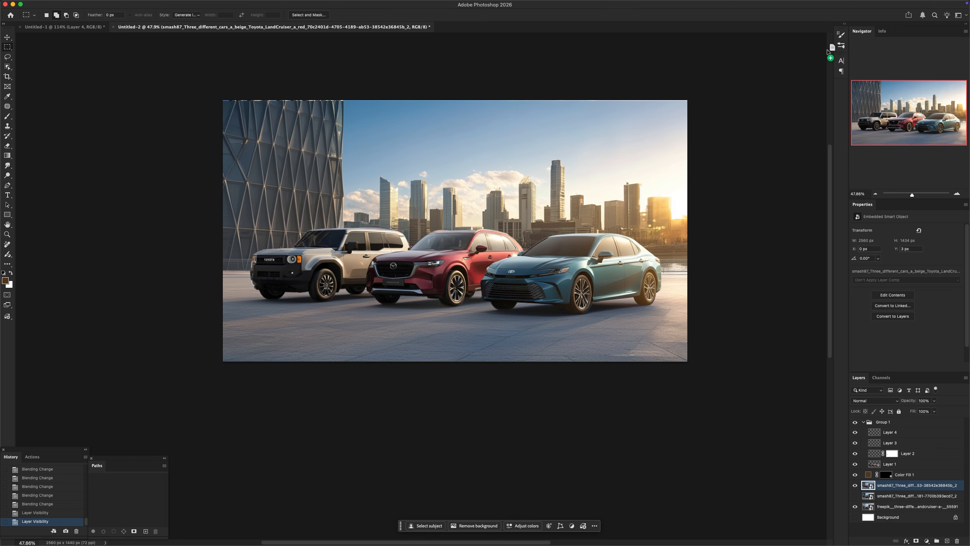
{"action": "left_click_drag", "start_coordinate": [827, 52], "coordinate": [485, 260]}
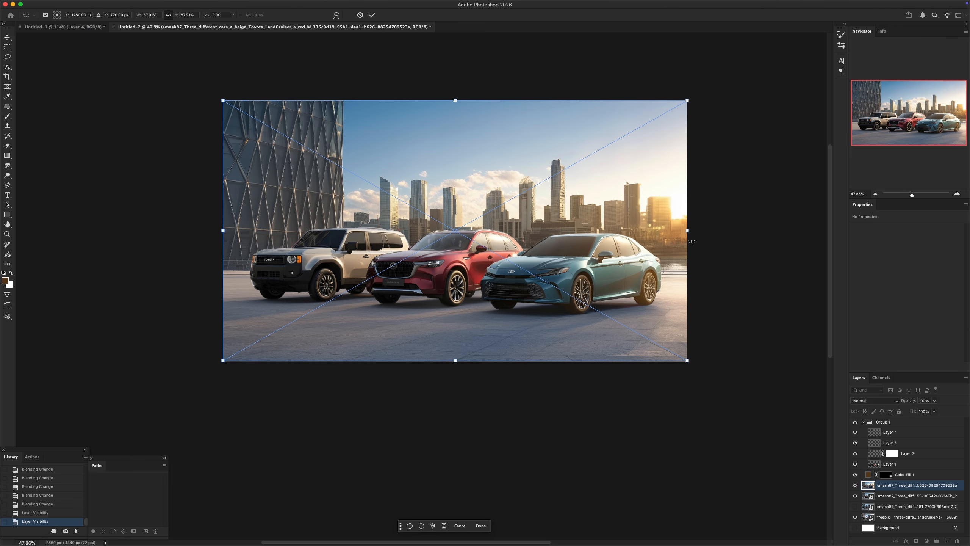
{"action": "key", "text": "Return"}
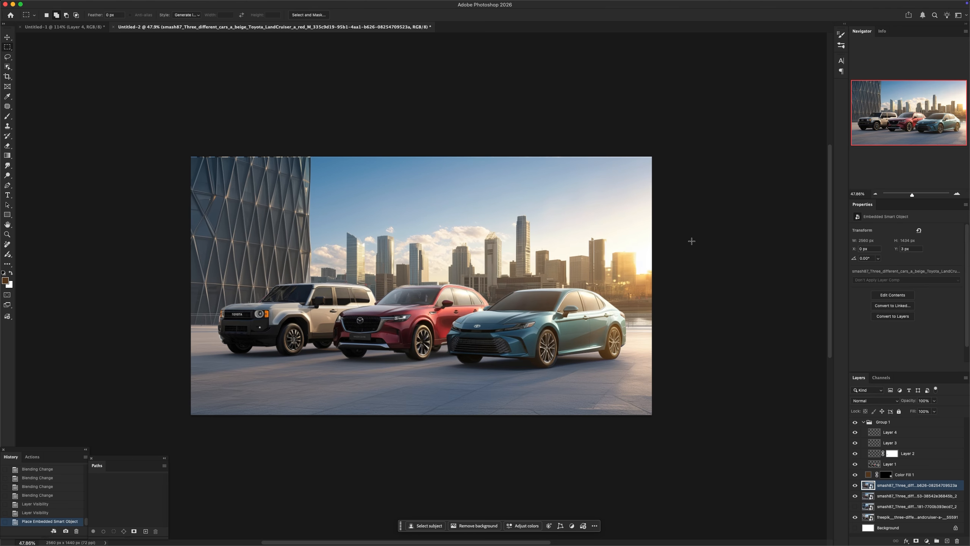
{"action": "key", "text": "f"}
{"action": "key", "text": "f"}
{"action": "key", "text": "super+0"}
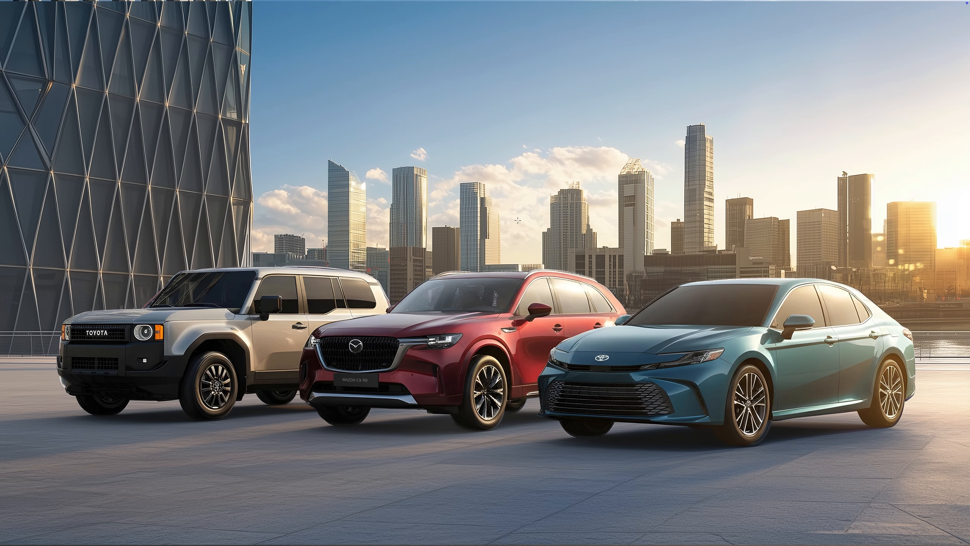
{"action": "key", "text": "f"}
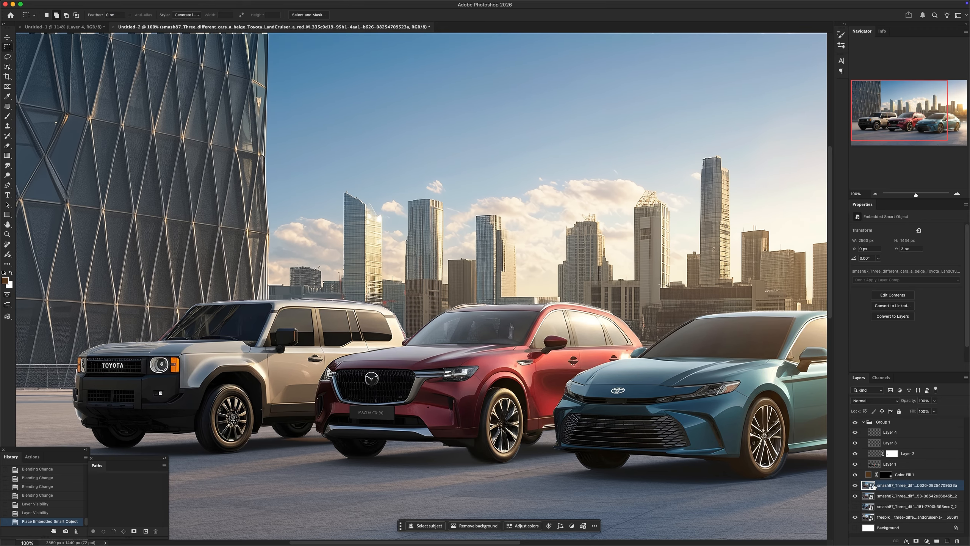
Save the composite to the Desktop as a JPEG copy named "for backgr"
{"action": "key", "text": "super+s"}
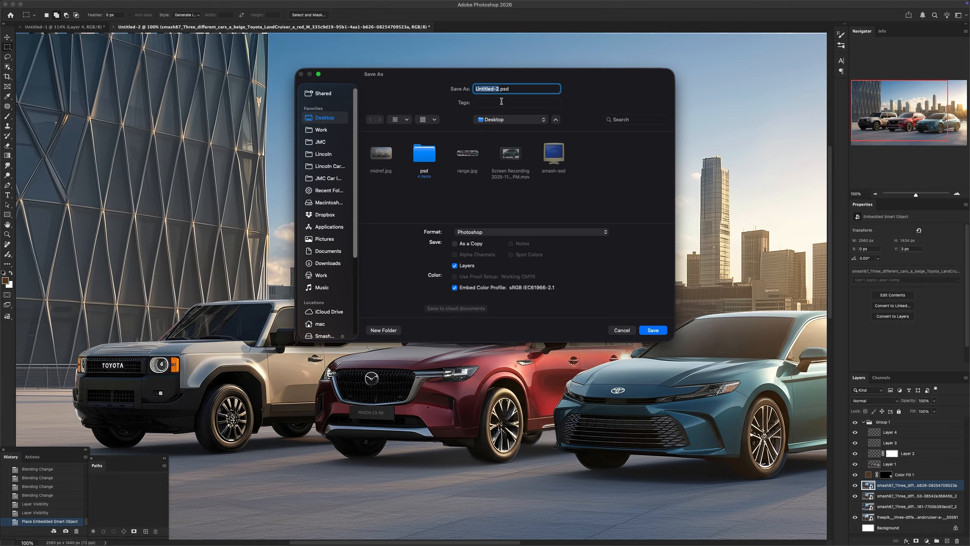
{"action": "left_click", "coordinate": [497, 232]}
{"action": "left_click", "coordinate": [508, 312]}
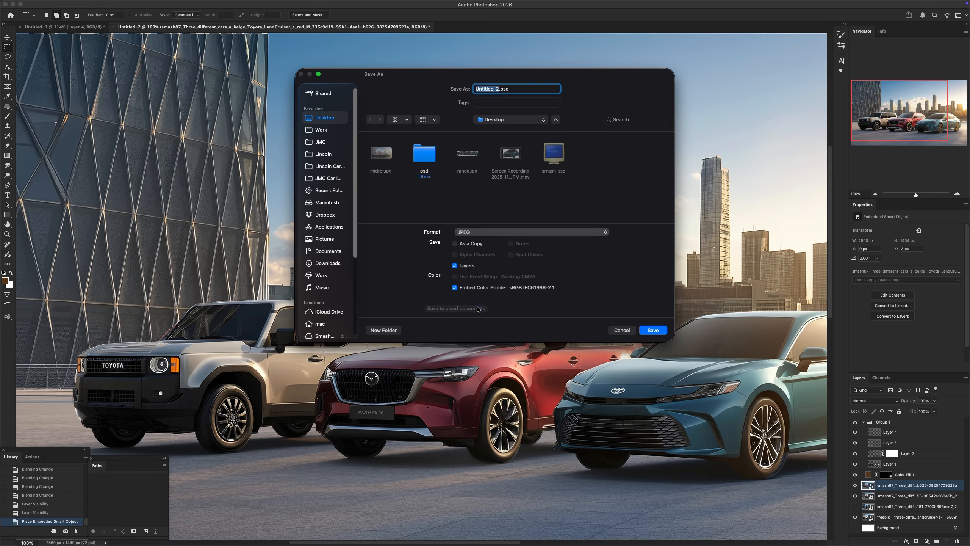
{"action": "type", "text": "for bac"}
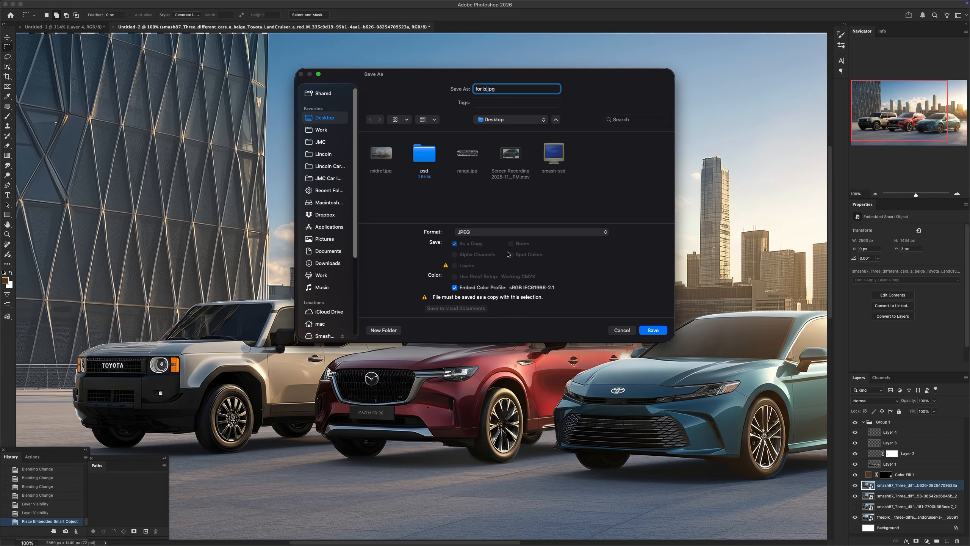
{"action": "type", "text": "k g"}
{"action": "key", "text": "BackSpace"}
{"action": "key", "text": "BackSpace"}
{"action": "type", "text": "gr"}
{"action": "key", "text": "Return"}
{"action": "key", "text": "Return"}
Switch to Freepik in Chrome, open the Image Upscaler, and load for backgr.jpg from the desktop as the source
{"action": "key", "text": "super+Tab"}
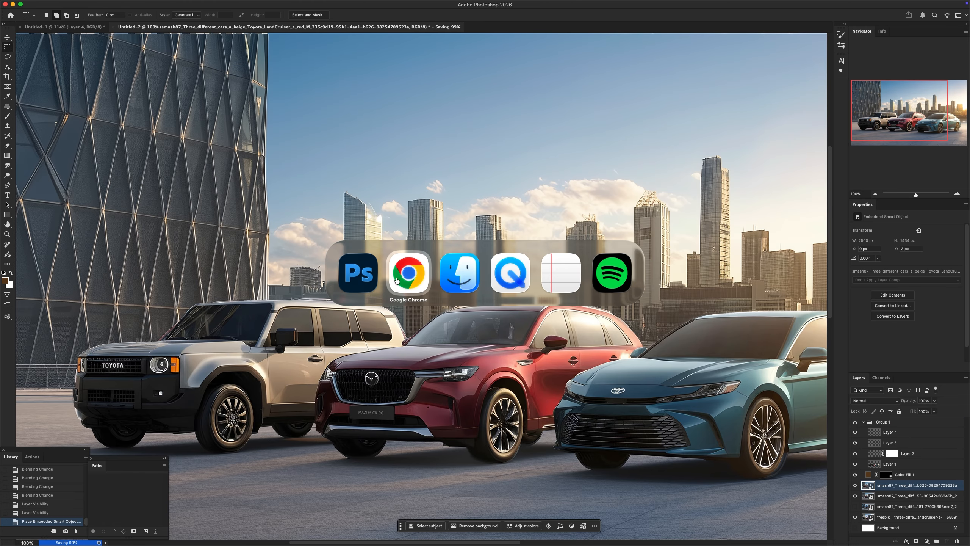
{"action": "left_click", "coordinate": [397, 280]}
{"action": "left_click", "coordinate": [80, 13]}
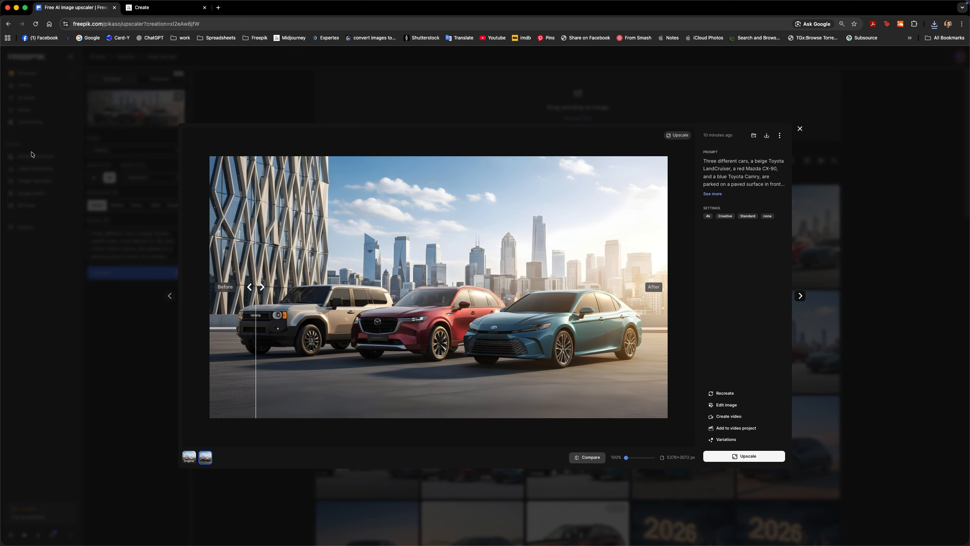
{"action": "left_click", "coordinate": [52, 217]}
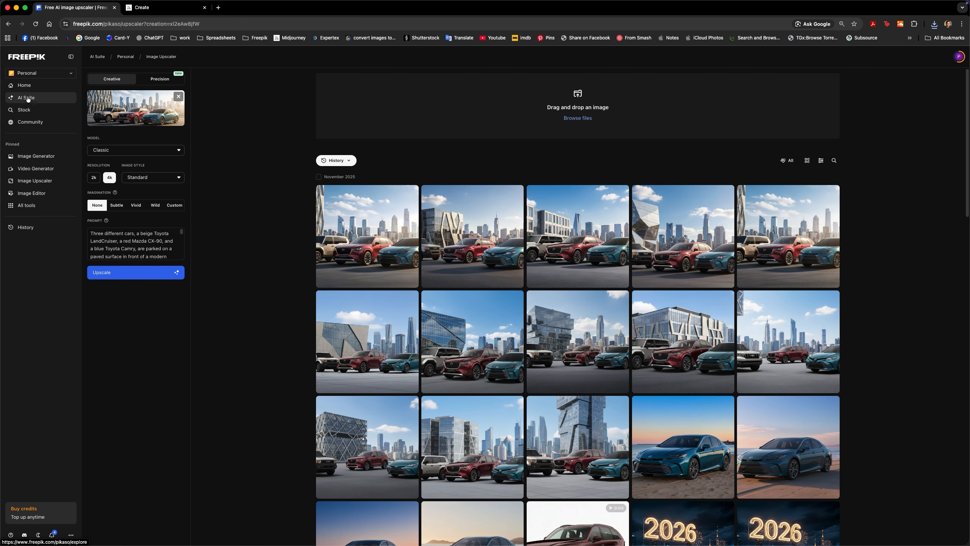
{"action": "left_click_drag", "start_coordinate": [29, 97], "coordinate": [31, 97]}
{"action": "left_click", "coordinate": [32, 99]}
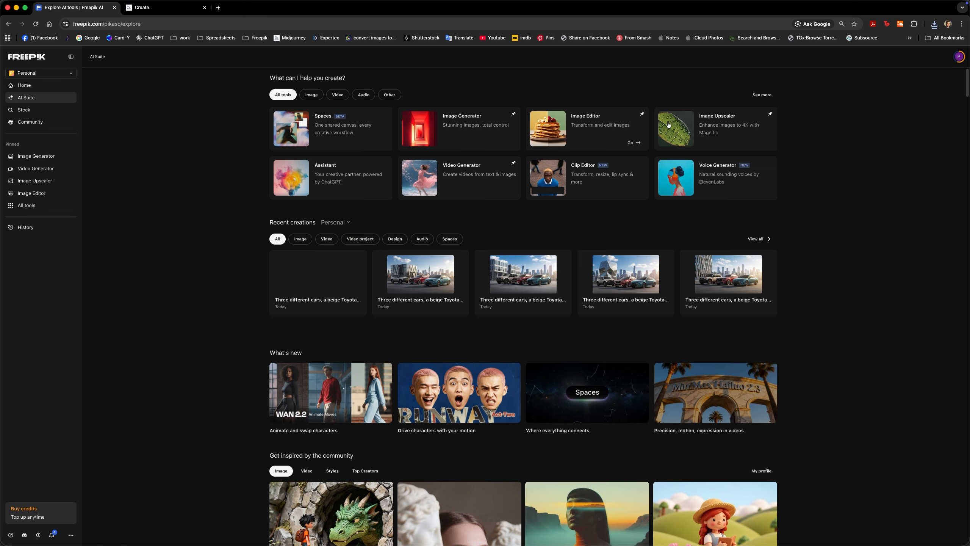
{"action": "left_click", "coordinate": [728, 129]}
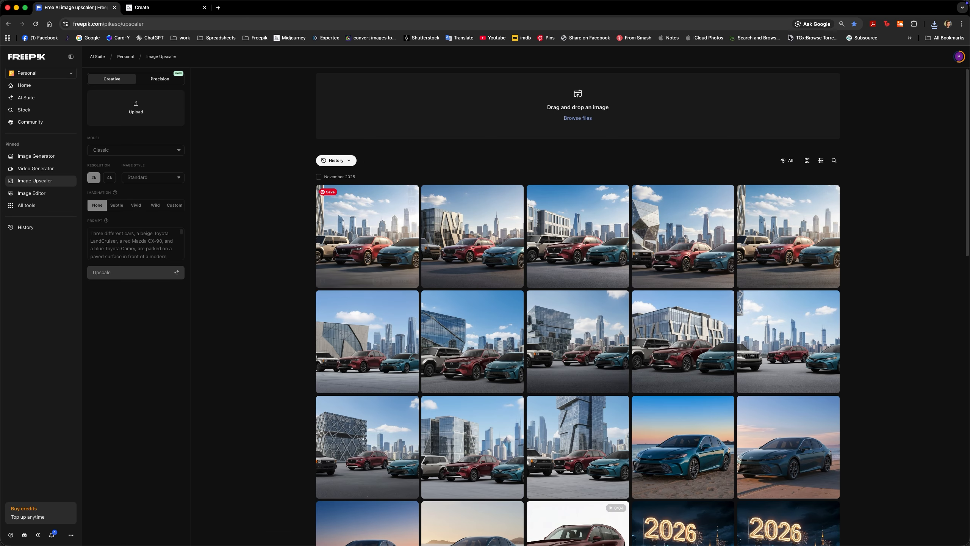
{"action": "mouse_move", "coordinate": [969, 0]}
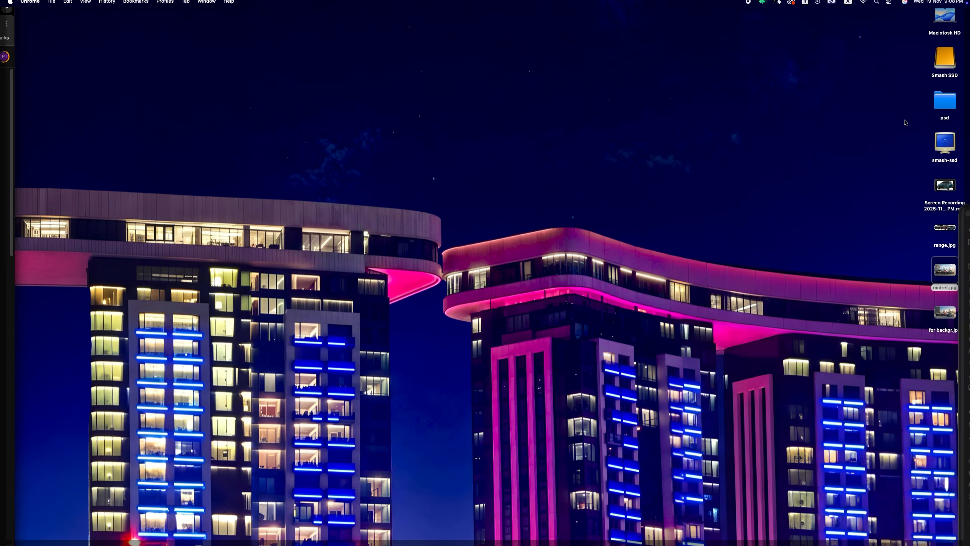
{"action": "left_click_drag", "start_coordinate": [947, 323], "coordinate": [450, 287]}
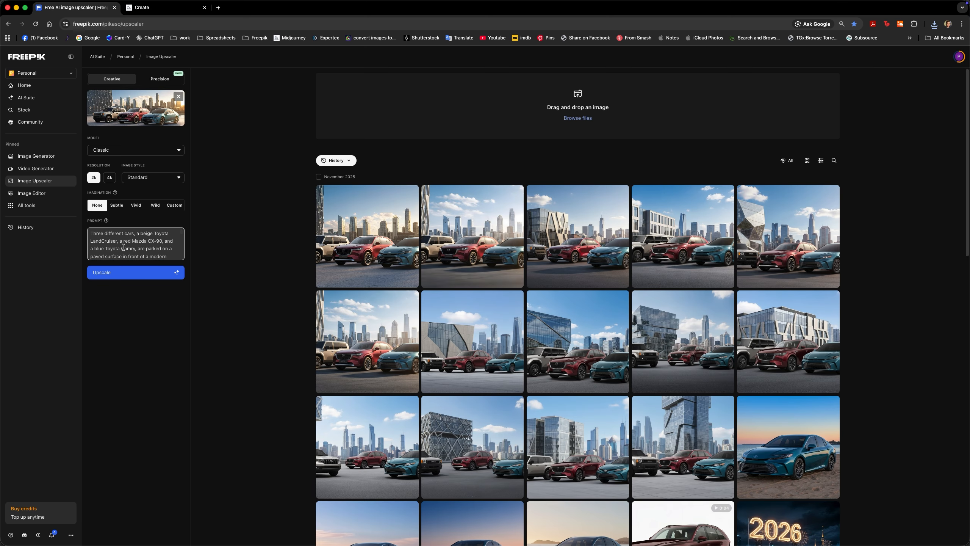
Run a 2k Classic upscale of the loaded scene with Imagination set to Wild, keeping the existing prompt
{"action": "triple_click", "coordinate": [145, 249]}
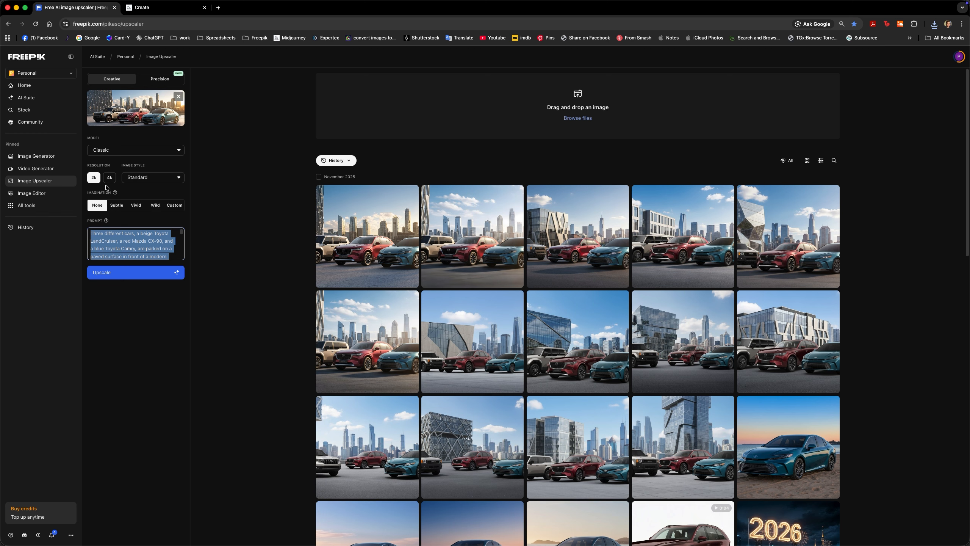
{"action": "left_click", "coordinate": [154, 207]}
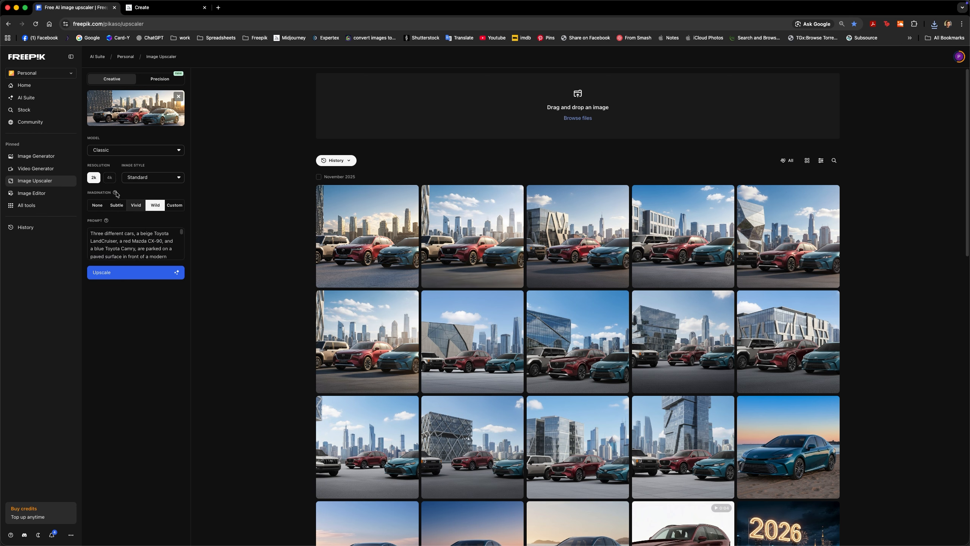
{"action": "left_click", "coordinate": [131, 272]}
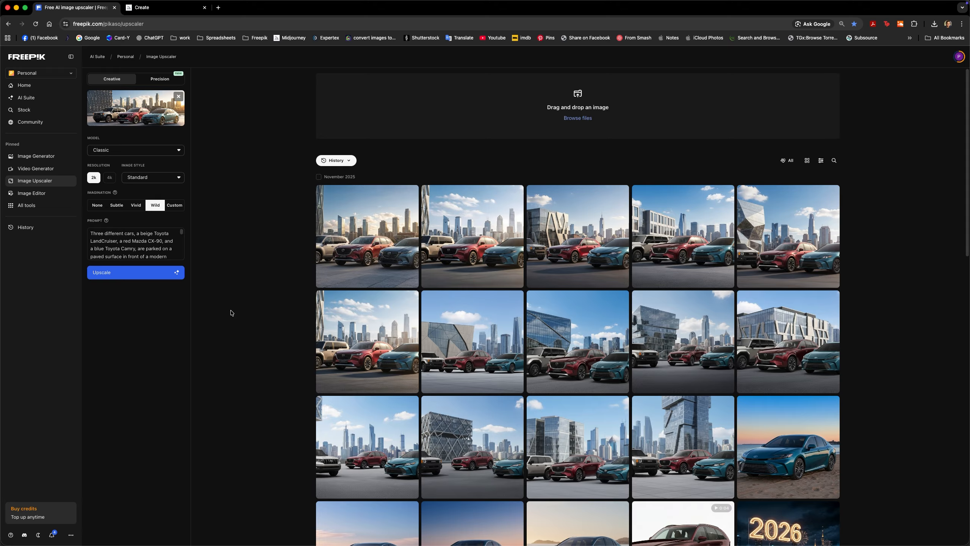
Use the Wild upscale result as the new source and upscale it at 4k with Imagination set to None
{"action": "left_click", "coordinate": [363, 228]}
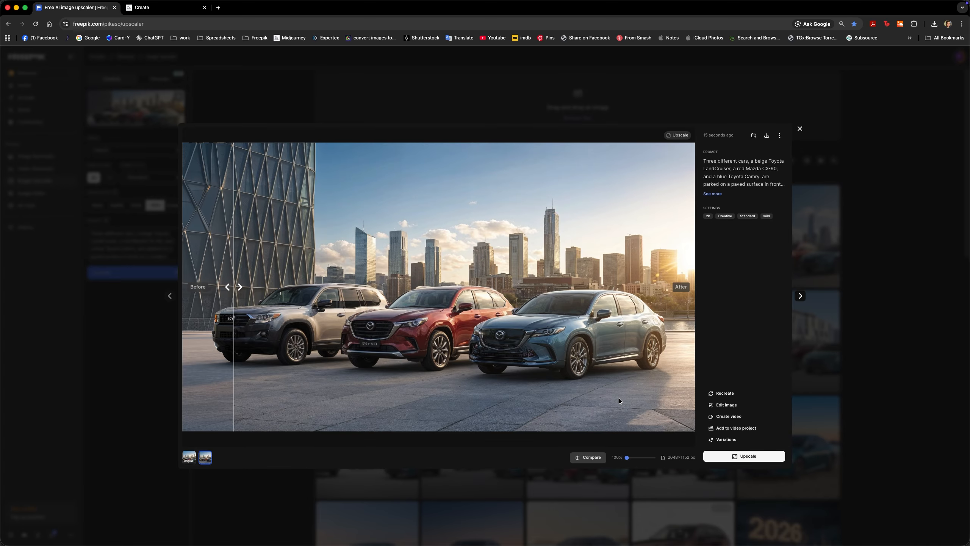
{"action": "left_click", "coordinate": [740, 456]}
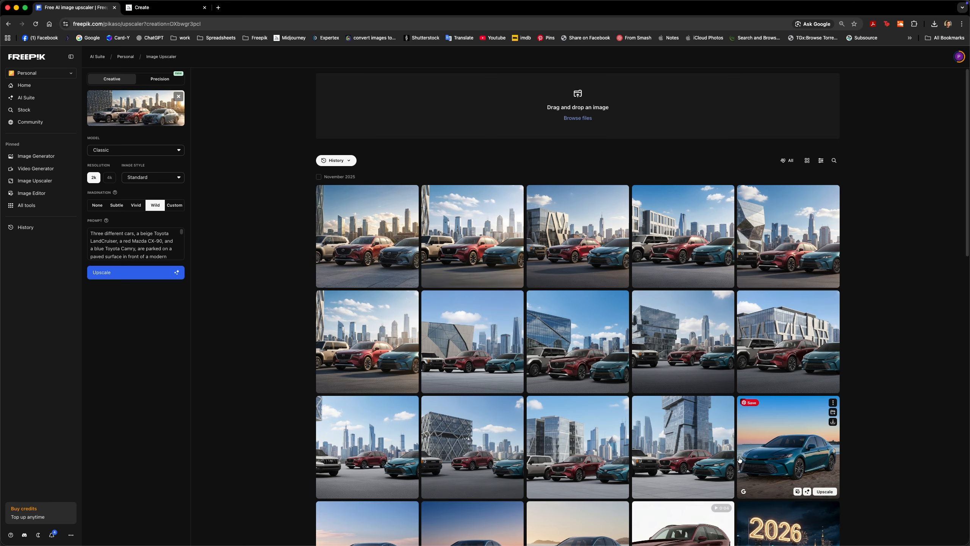
{"action": "left_click", "coordinate": [97, 206]}
{"action": "left_click", "coordinate": [109, 177]}
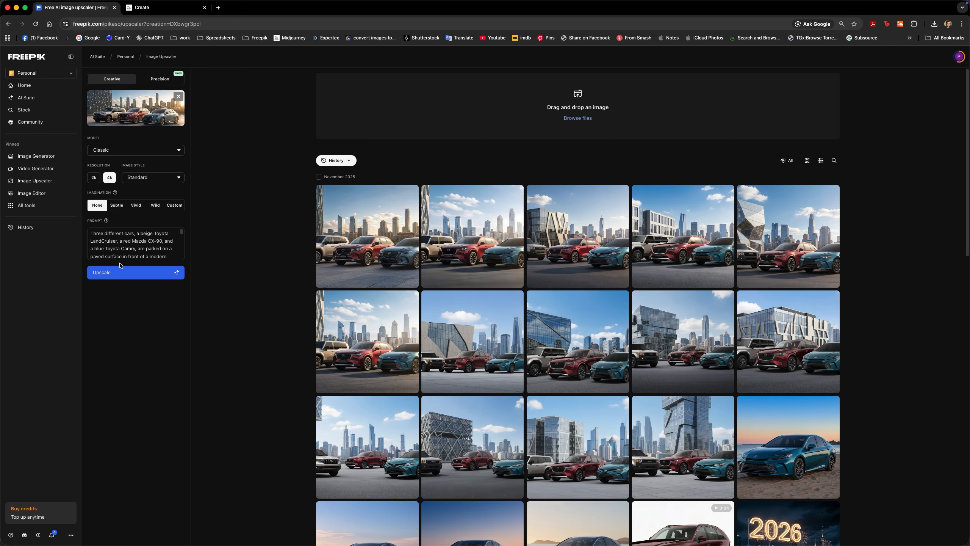
{"action": "left_click", "coordinate": [123, 272]}
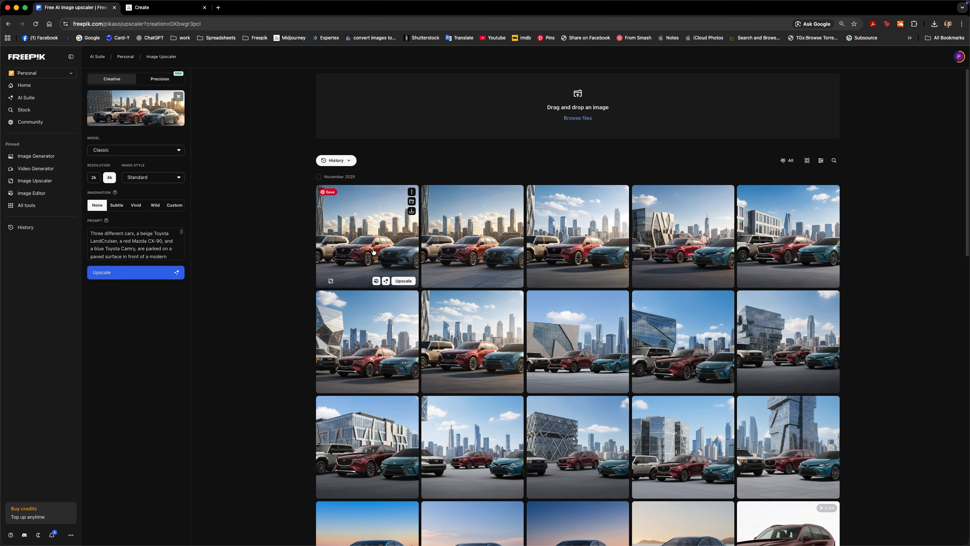
Export the 4k result as a PNG and place it in Untitled-2 above the sunset layers, centred on the canvas
{"action": "left_click", "coordinate": [371, 254]}
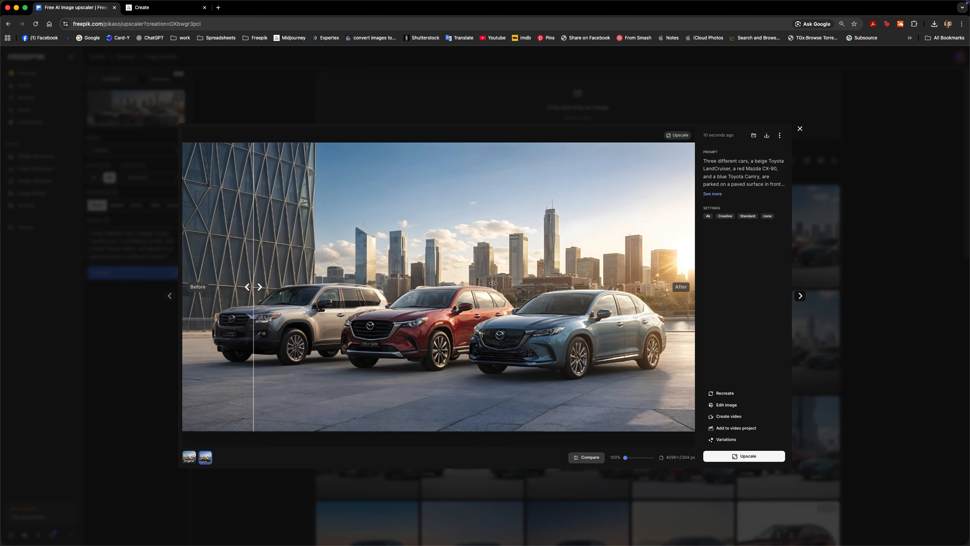
{"action": "left_click", "coordinate": [767, 135]}
{"action": "left_click", "coordinate": [791, 193]}
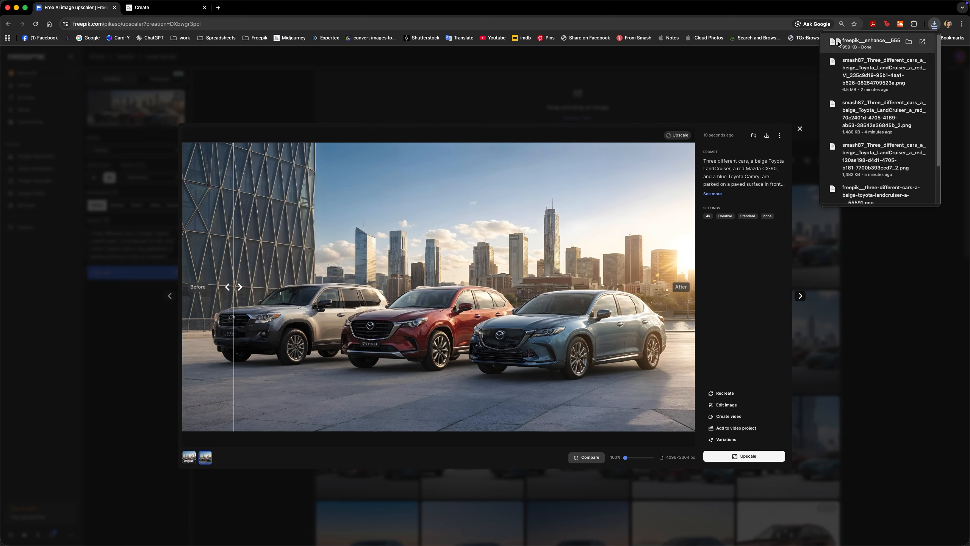
{"action": "left_click_drag", "start_coordinate": [838, 43], "coordinate": [836, 45]}
{"action": "key", "text": "super+Tab"}
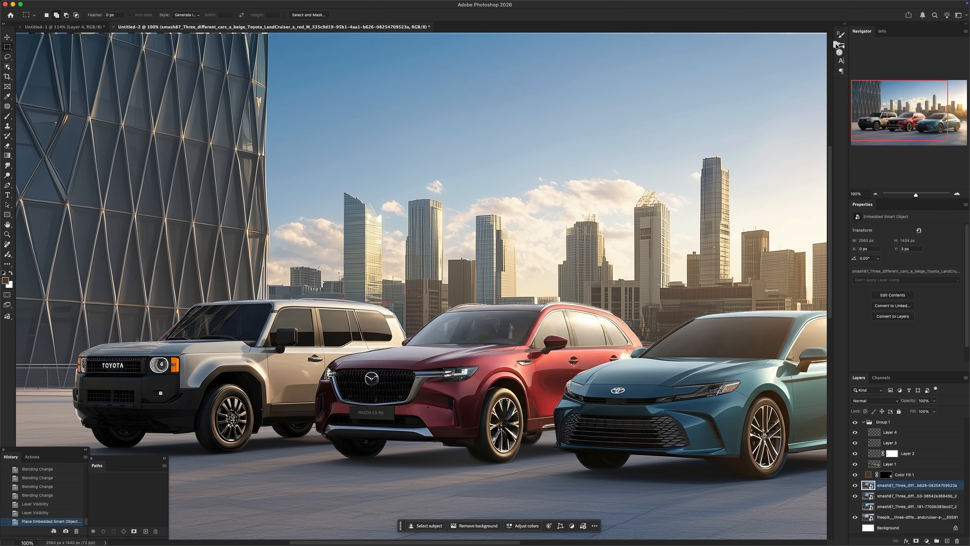
{"action": "mouse_move", "coordinate": [797, 75]}
{"action": "left_mouse_down"}
{"action": "mouse_move", "coordinate": [534, 291]}
{"action": "mouse_move", "coordinate": [539, 286]}
{"action": "left_mouse_up"}
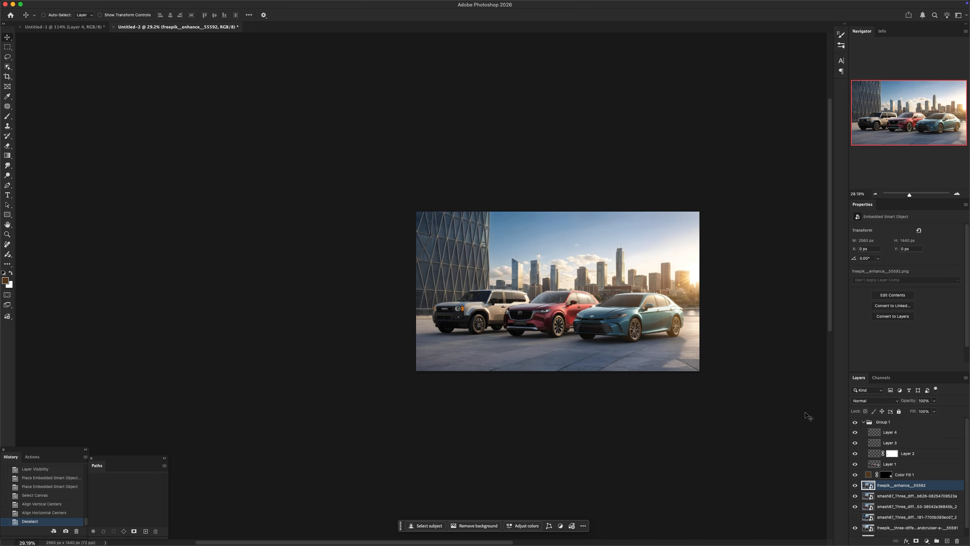
Toggle the freepik__enhance layer at 100% zoom to compare its skyline and pavement with the Midjourney background
{"action": "left_click", "coordinate": [855, 485]}
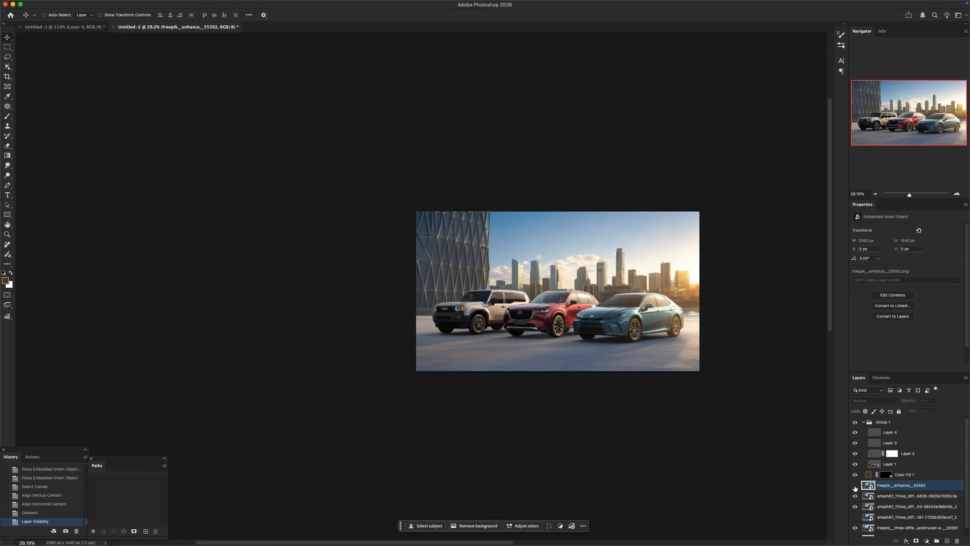
{"action": "left_click", "coordinate": [855, 485]}
{"action": "key", "text": "super+0"}
{"action": "key", "text": "super+1"}
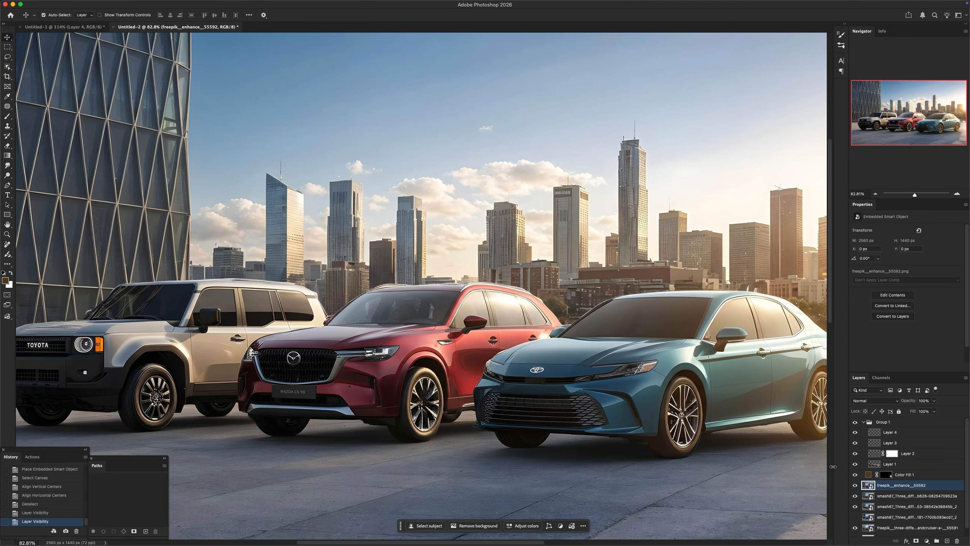
{"action": "left_click", "coordinate": [855, 485]}
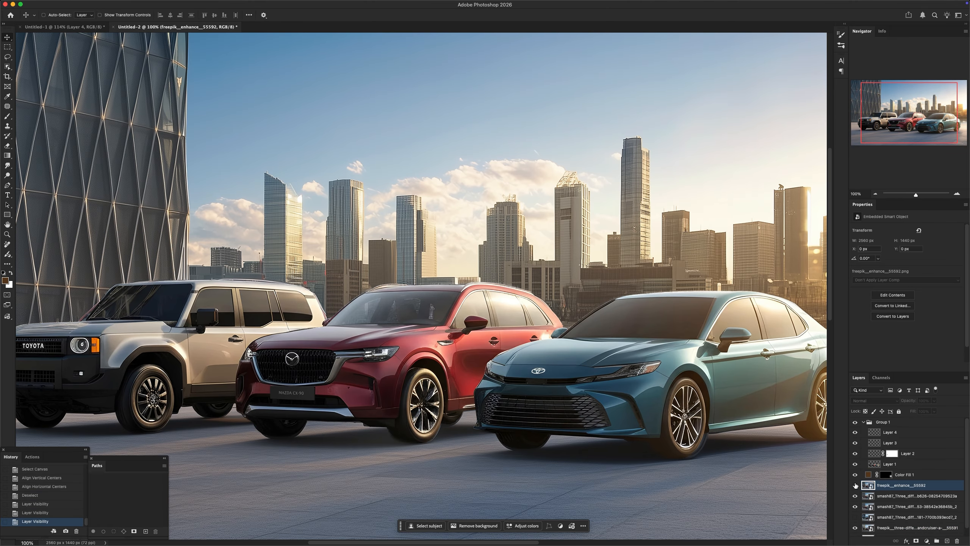
{"action": "left_click", "coordinate": [855, 485]}
{"action": "left_click", "coordinate": [855, 485]}
{"action": "left_click", "coordinate": [854, 486]}
{"action": "left_click", "coordinate": [855, 485]}
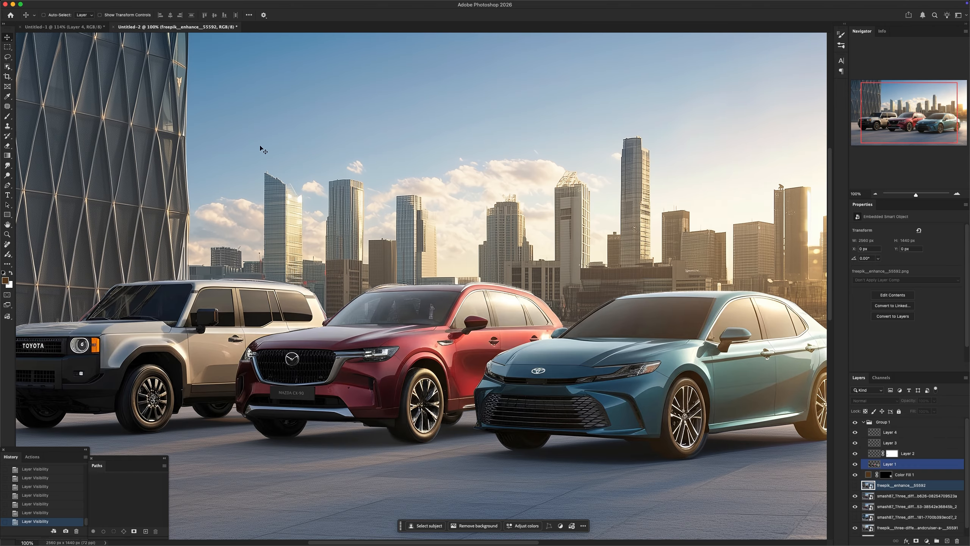
Compare the glass building and sky behind the LandCruiser with the enhanced layer on and off, leaving it visible
{"action": "left_click_drag", "start_coordinate": [185, 131], "coordinate": [492, 208]}
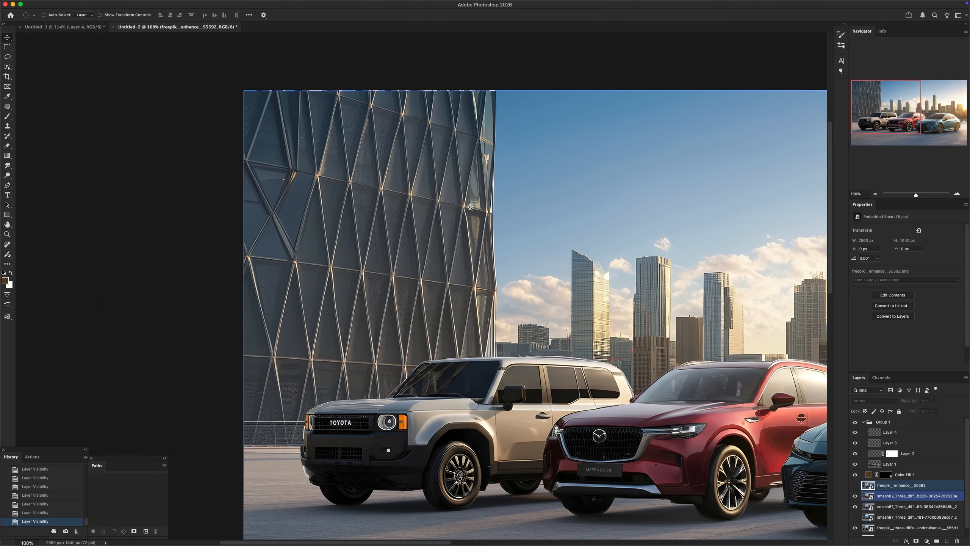
{"action": "left_click", "coordinate": [855, 485]}
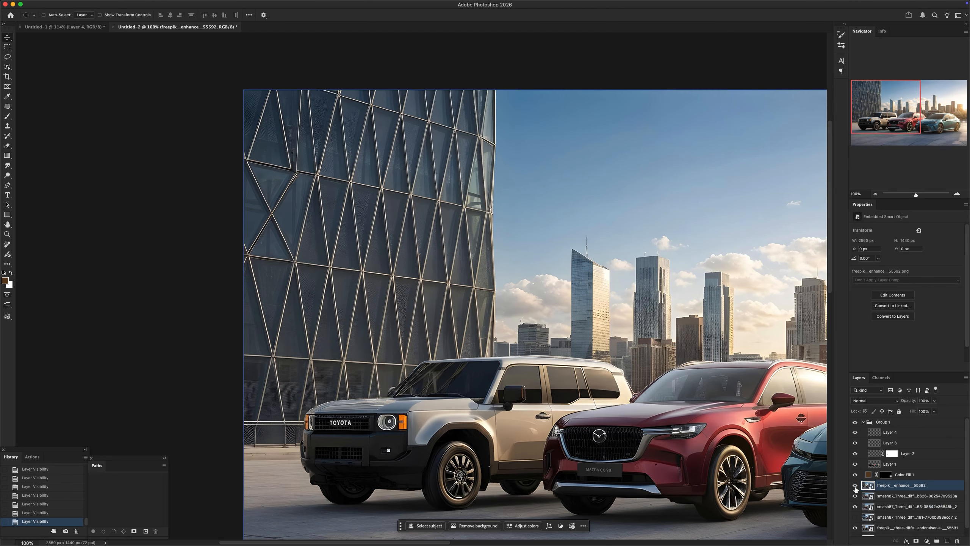
{"action": "left_click", "coordinate": [854, 485]}
{"action": "left_click", "coordinate": [854, 485]}
{"action": "left_click", "coordinate": [855, 484]}
{"action": "left_click", "coordinate": [855, 485]}
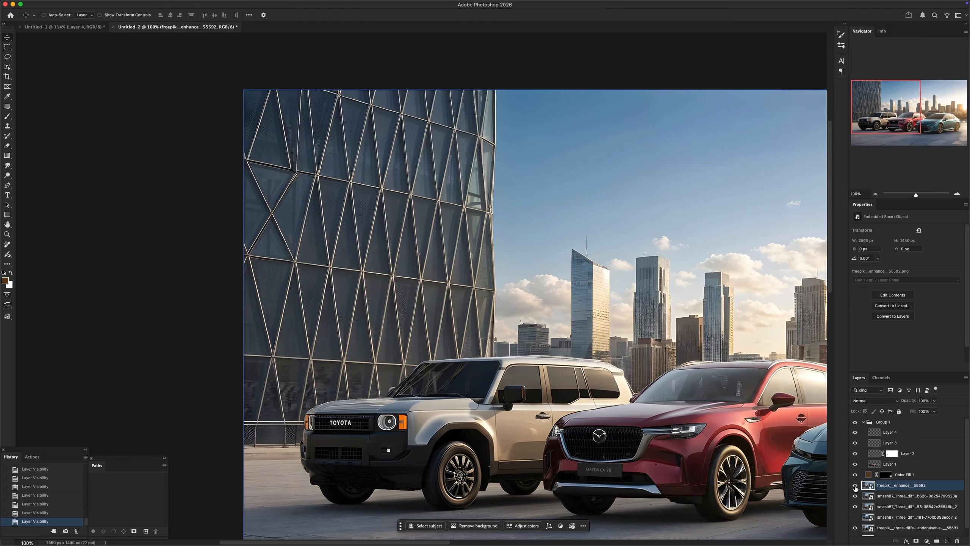